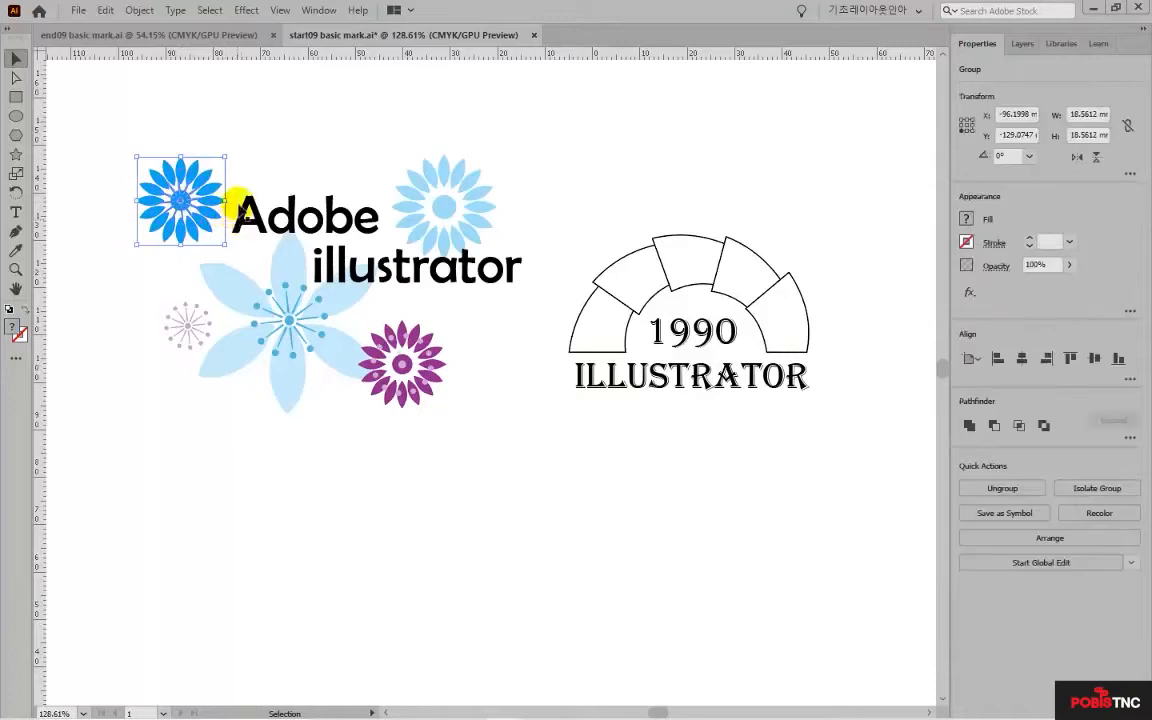
Move the bright blue flower up and left, away from the "Adobe illustrator" text, and deselect it
click(239, 142)
click(184, 207)
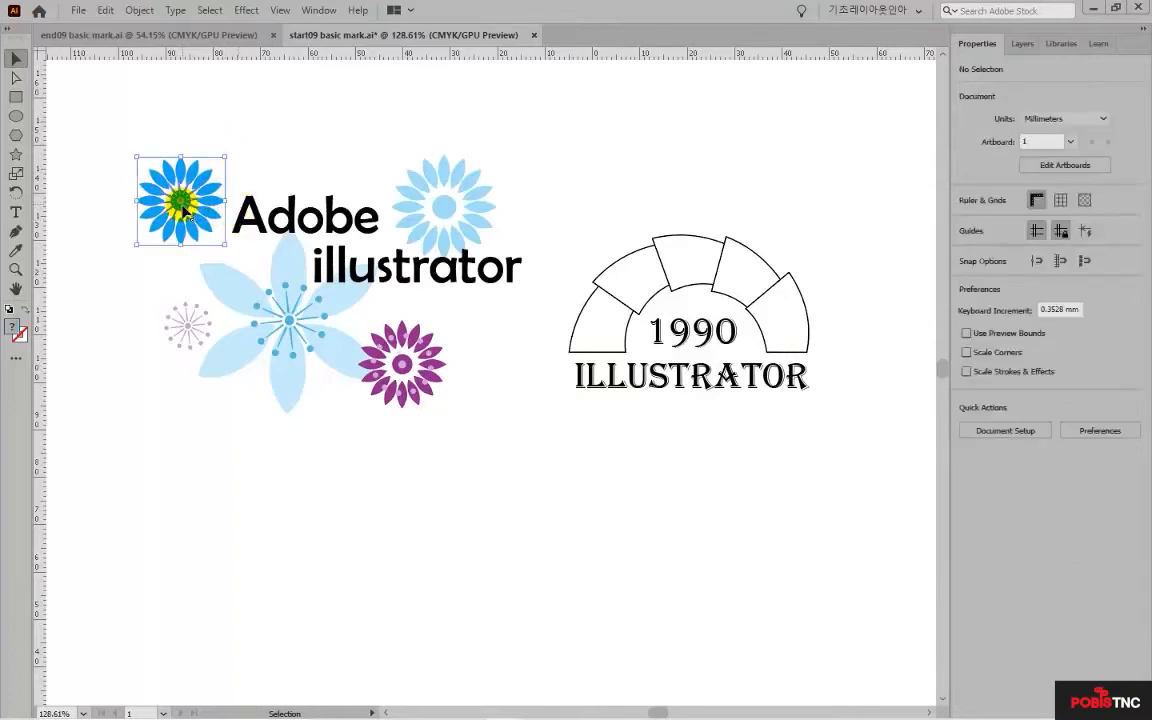
drag(184, 205, 283, 148)
key(ctrl+z)
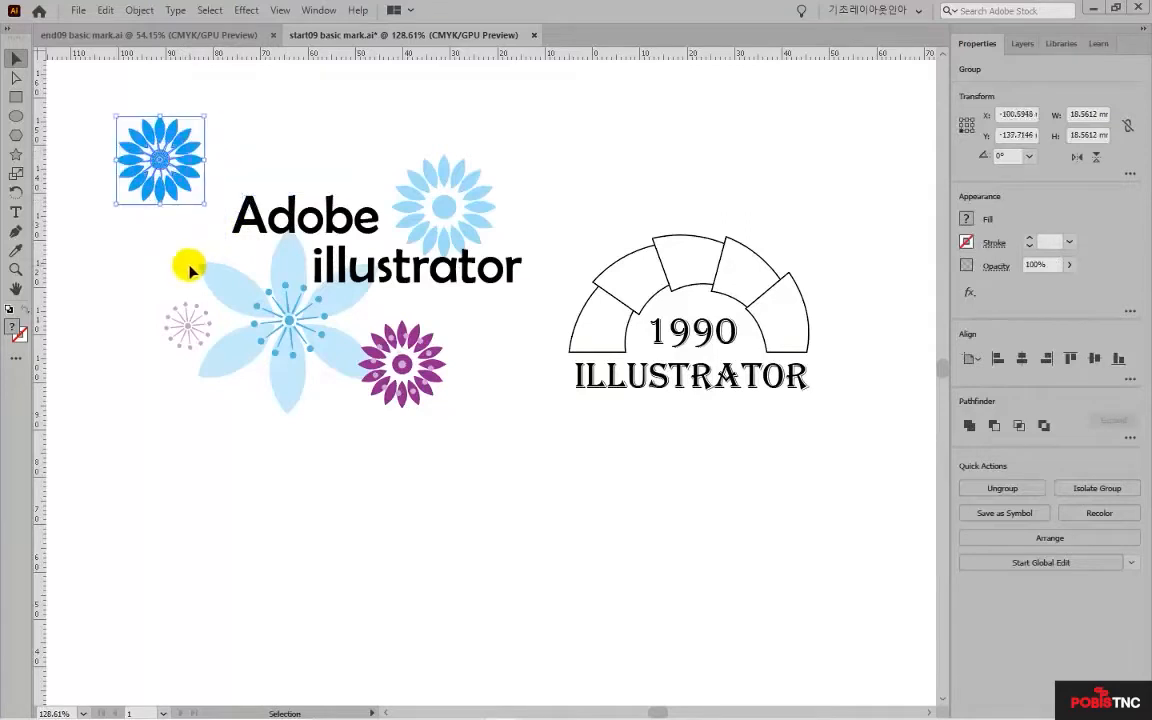
click(443, 206)
click(447, 131)
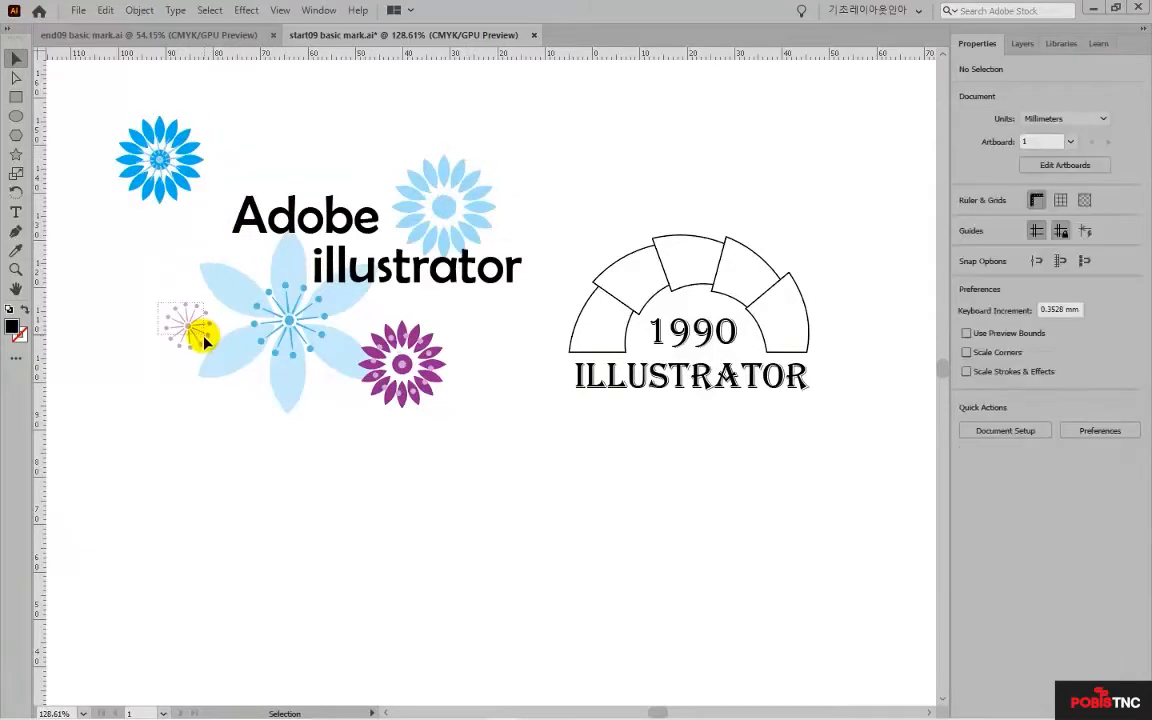
Move the small pale purple flower slightly up and left beside the large pale blue flower
click(204, 335)
click(140, 12)
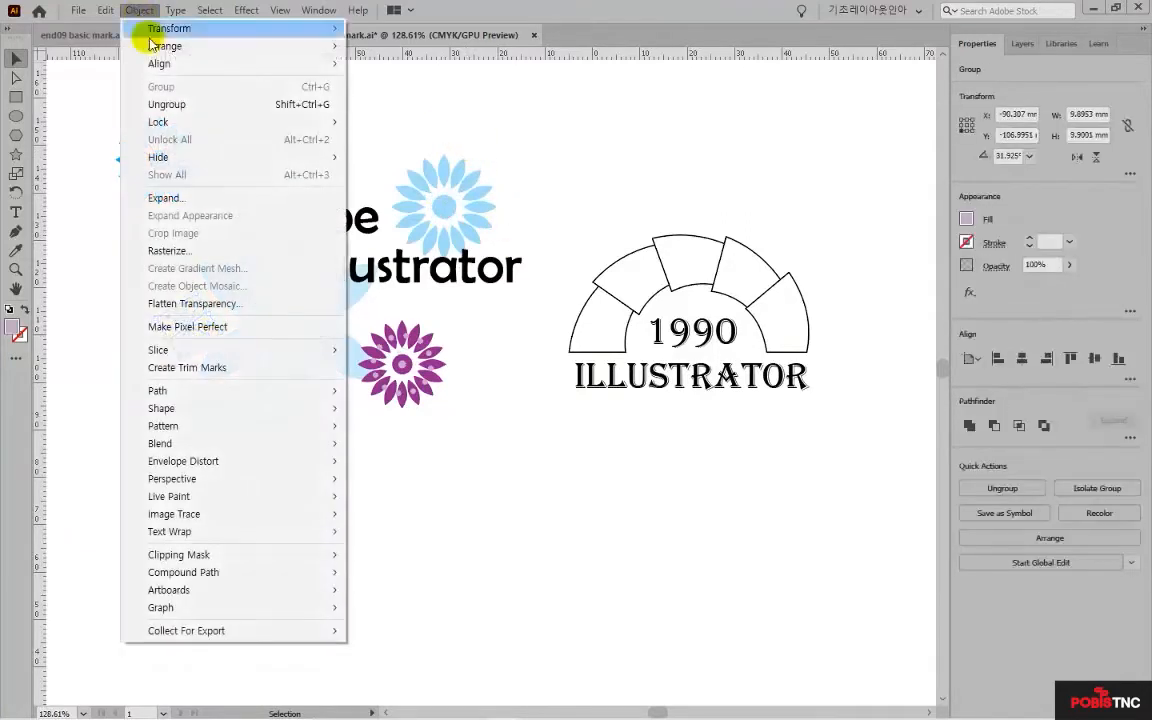
click(167, 105)
Group the bright blue flower and the small pale purple flower together
click(160, 161)
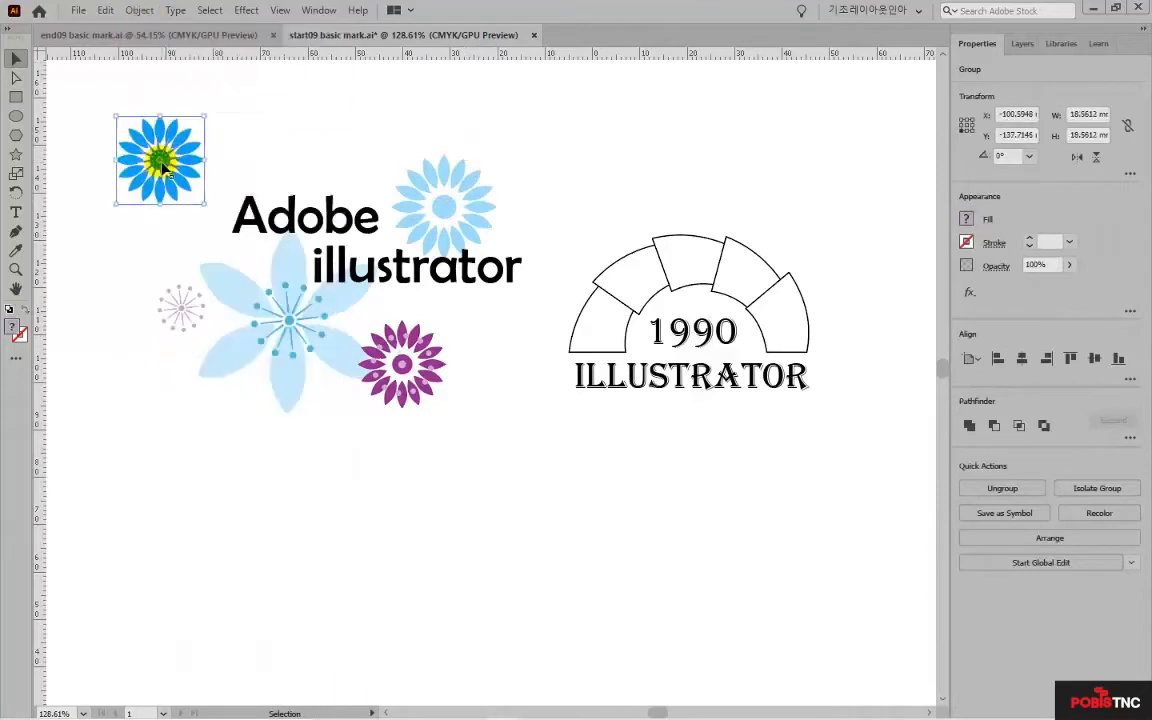
drag(163, 168, 188, 322)
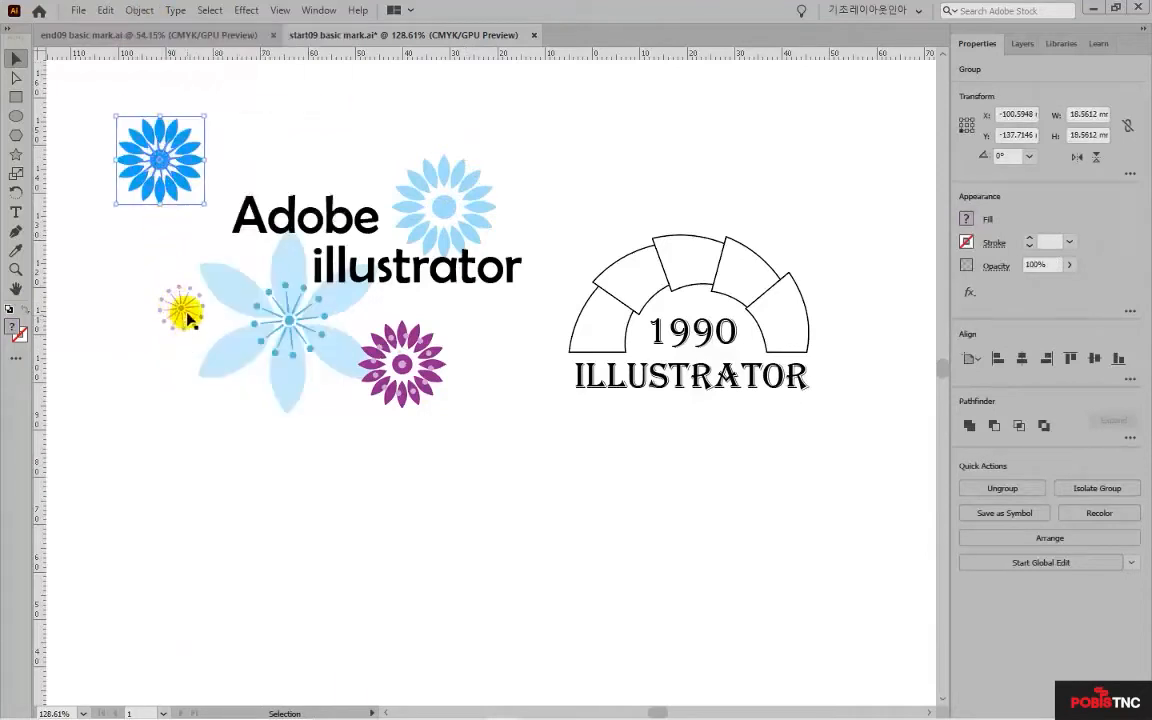
shift+click(185, 311)
click(140, 12)
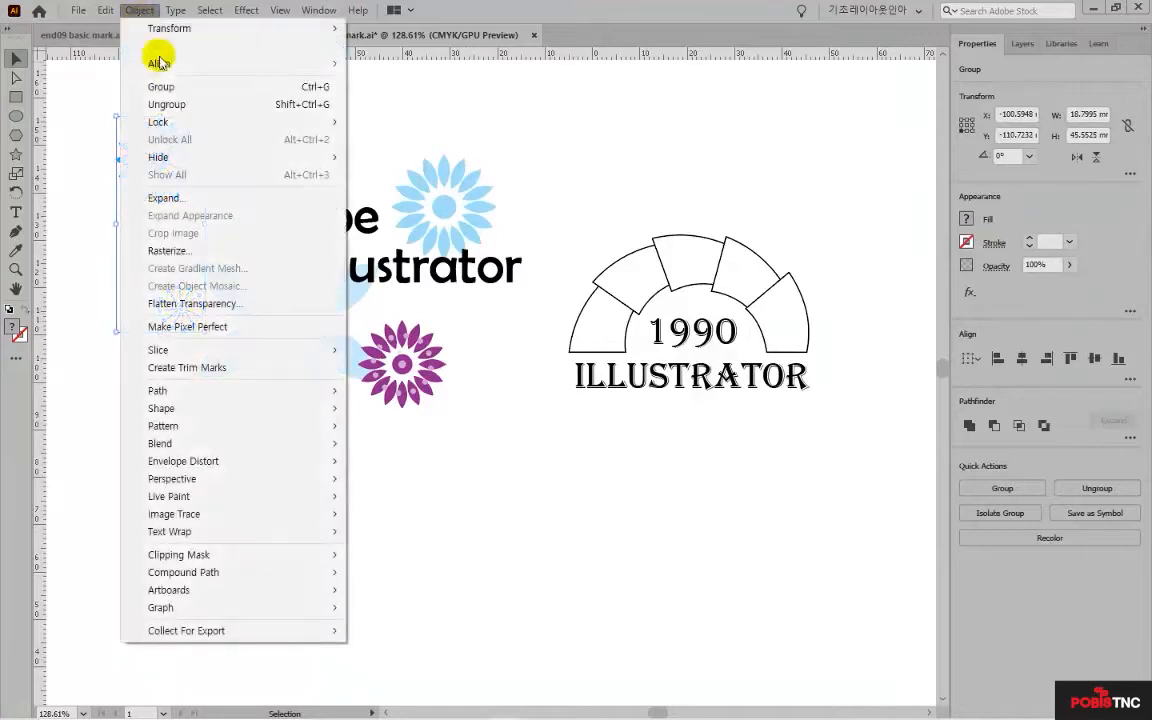
click(162, 85)
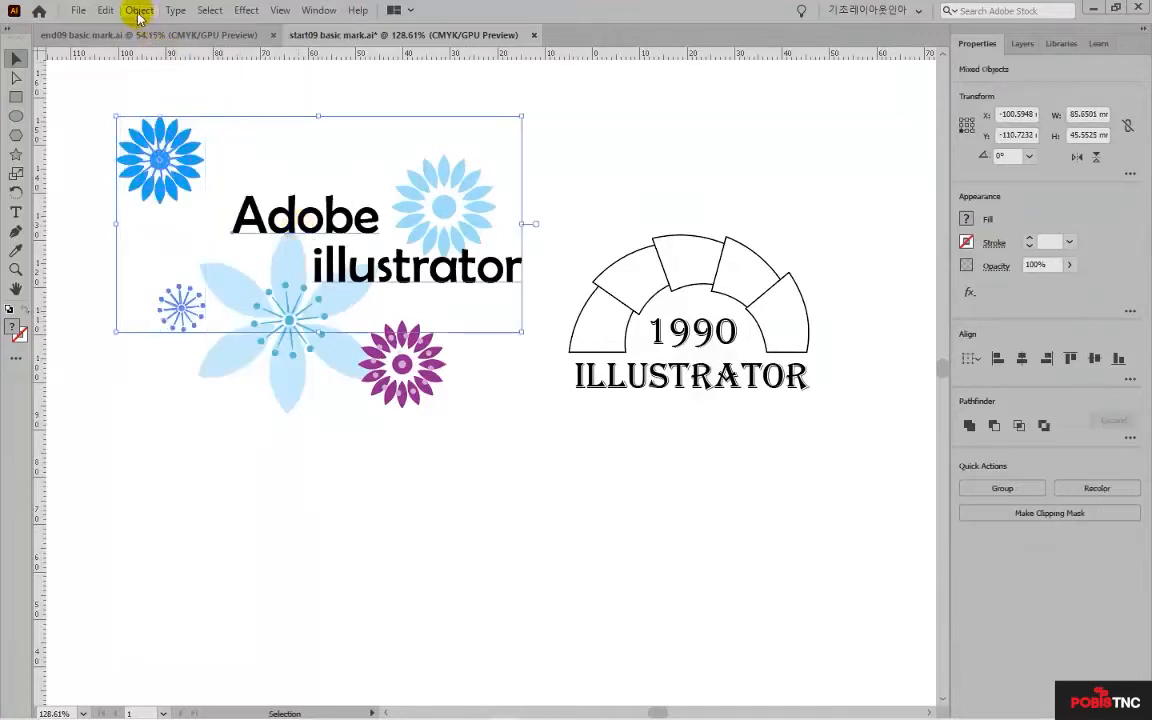
Group the flower pair with the "Adobe illustrator" text and shift the whole group slightly down and right
click(135, 10)
click(212, 91)
click(220, 96)
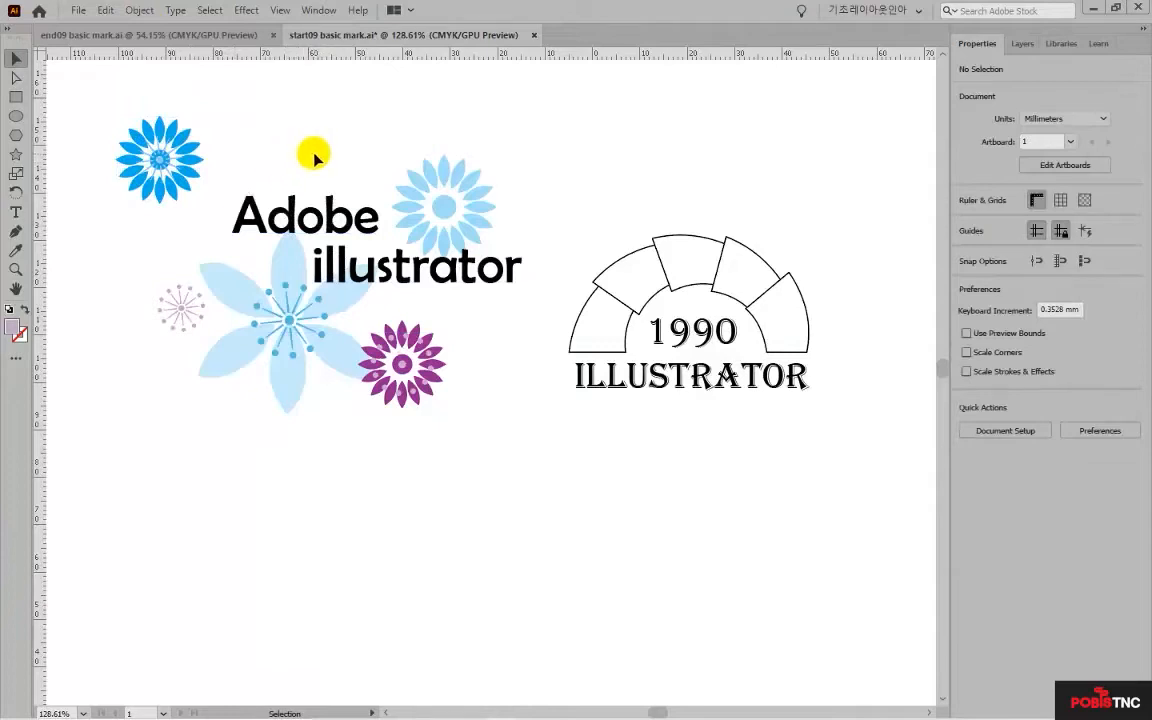
click(275, 231)
drag(275, 231, 304, 248)
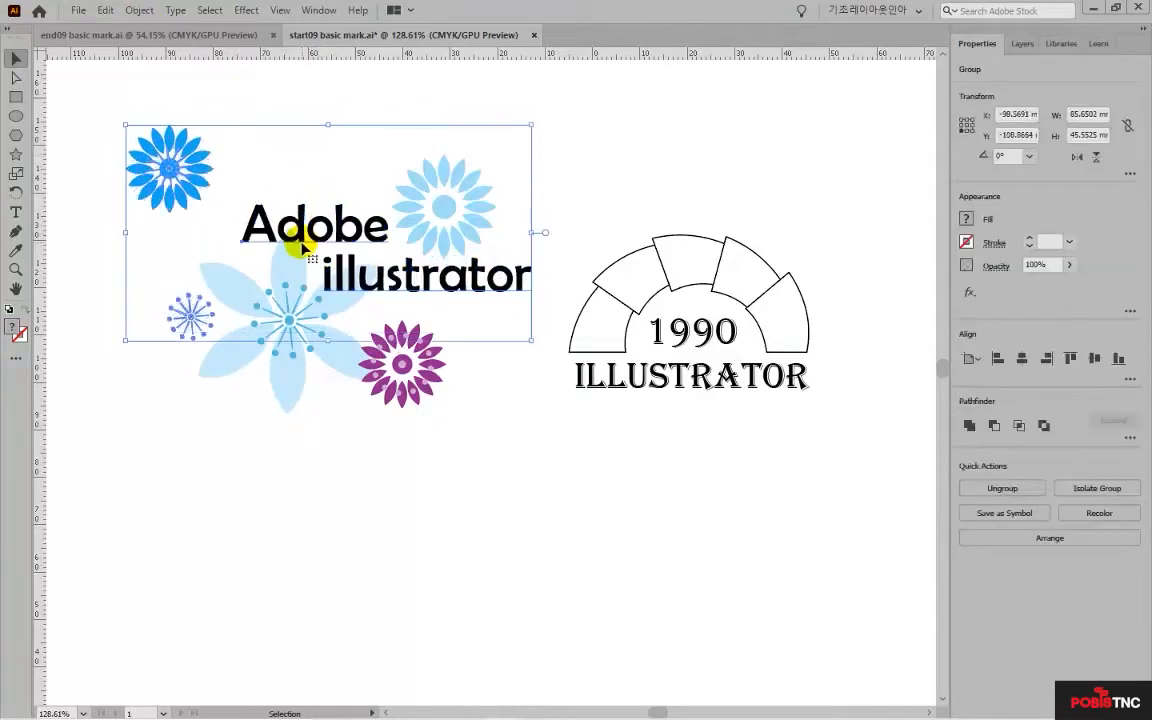
Ungroup the text from the flower pair and move only the "Adobe illustrator" text slightly left
click(139, 10)
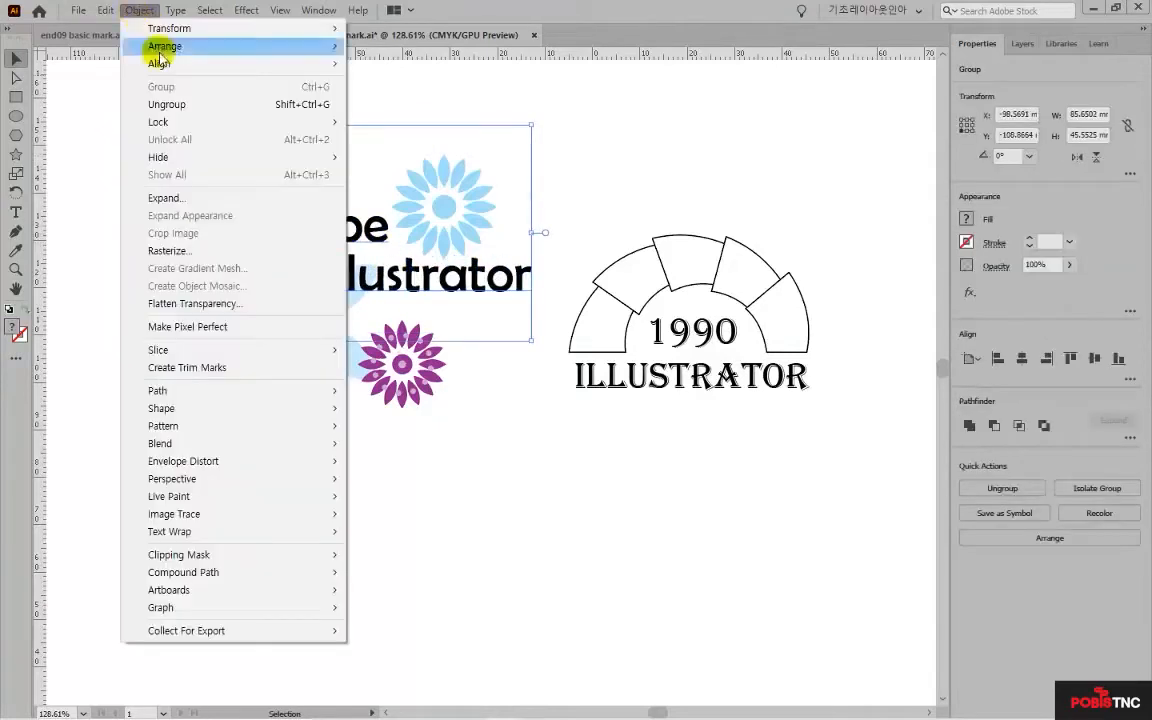
click(179, 104)
click(178, 113)
click(296, 237)
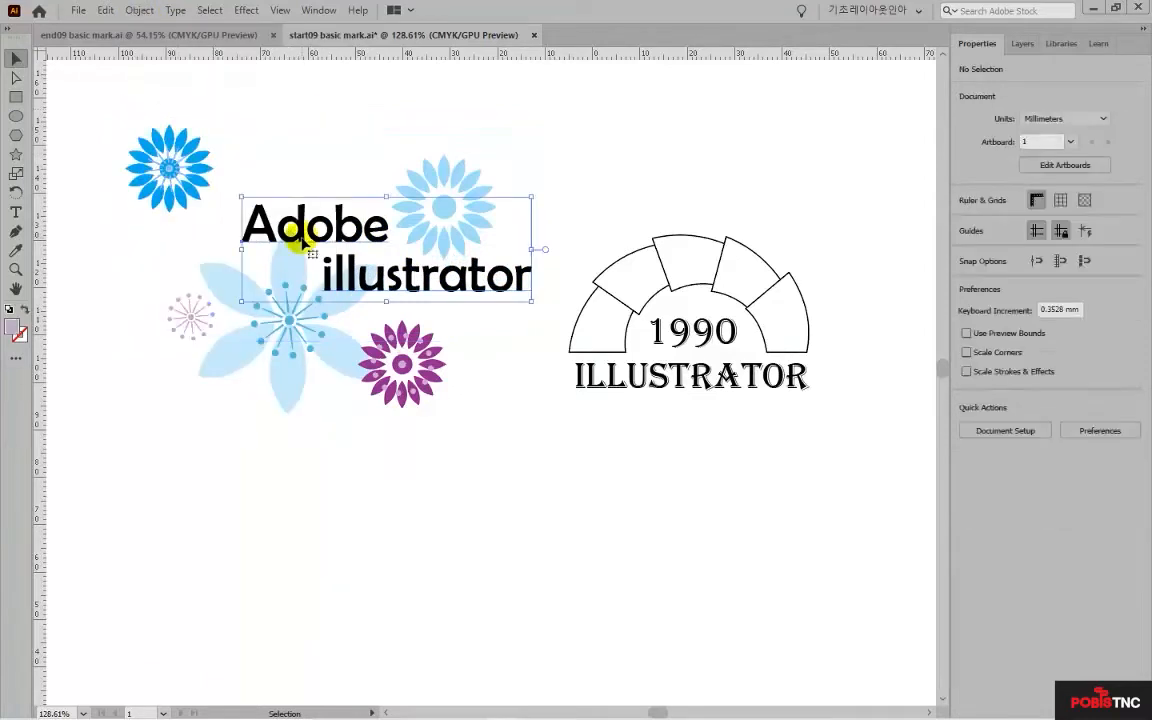
drag(297, 235, 283, 231)
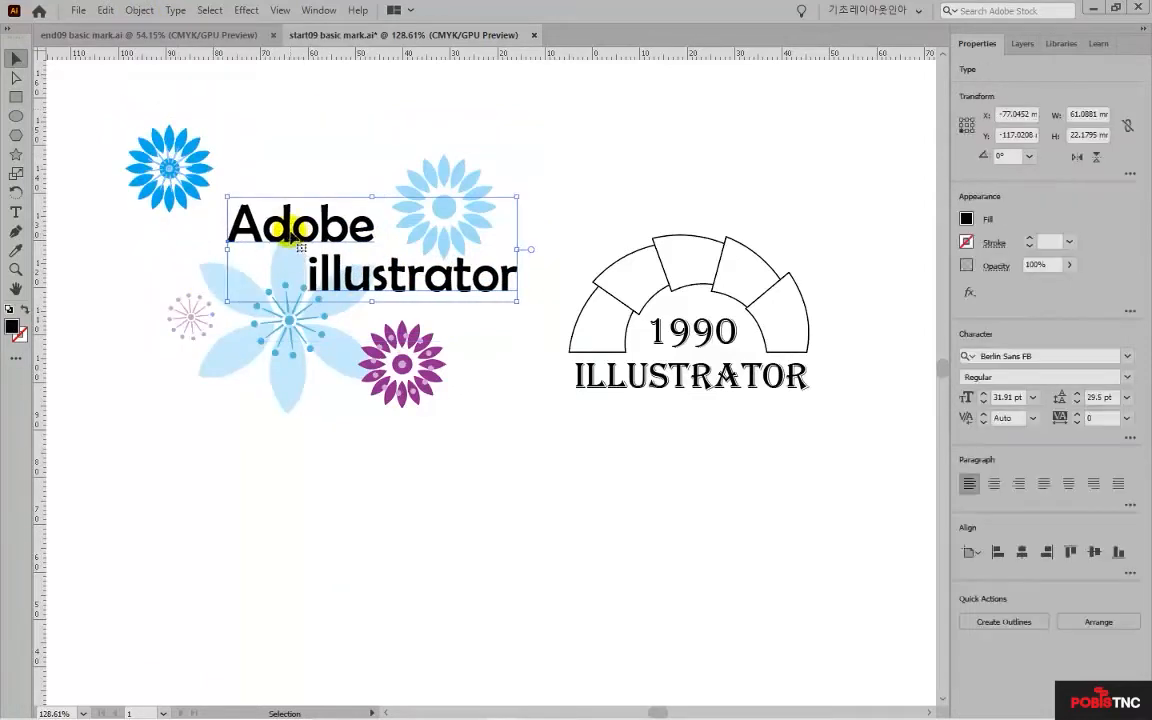
Isolate the flower pair's group, enter the nested bright blue flower group, and select its centre path
click(175, 178)
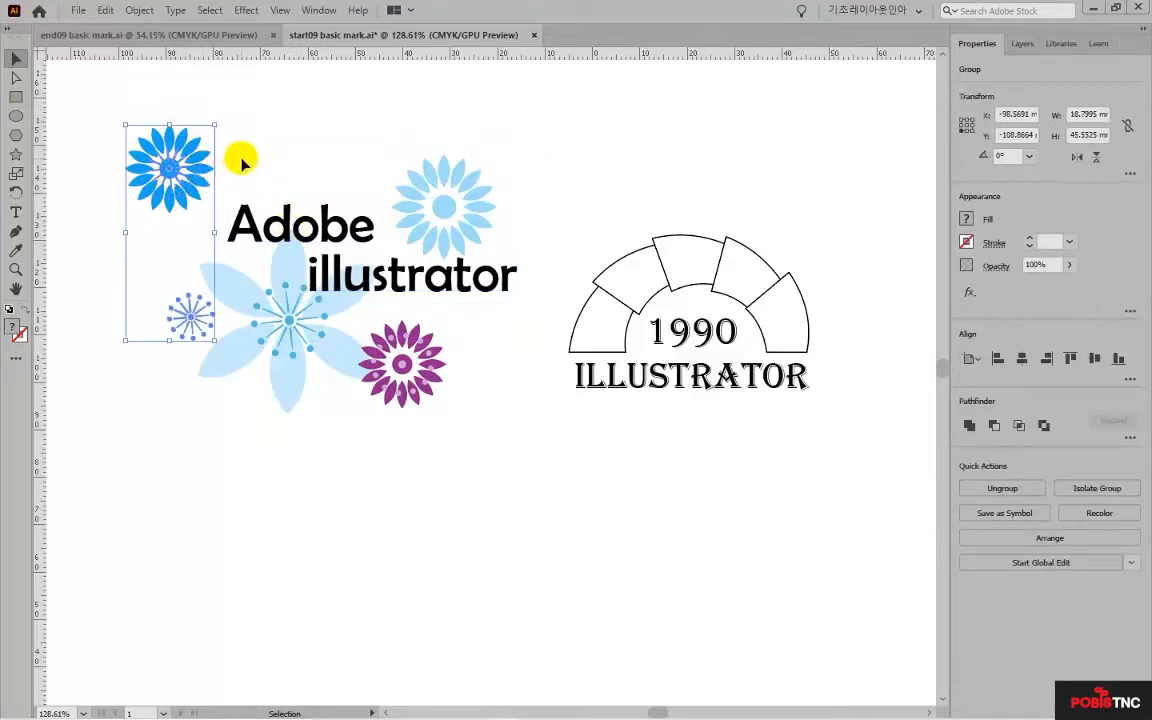
double_click(170, 173)
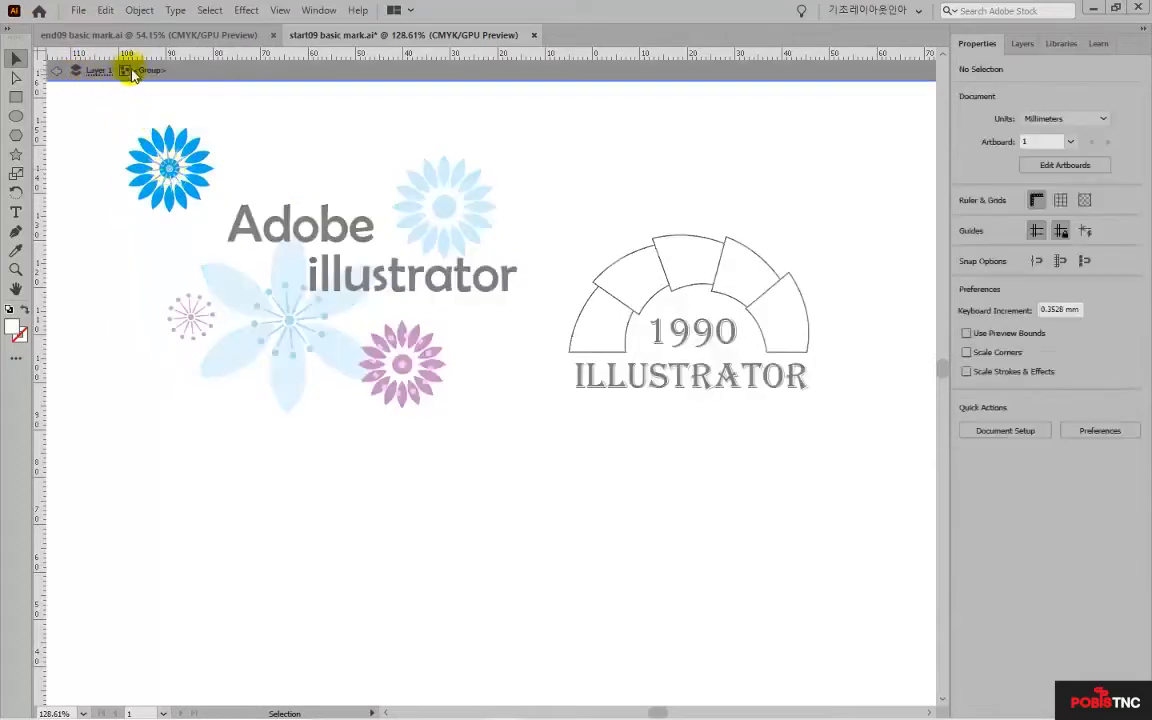
click(172, 173)
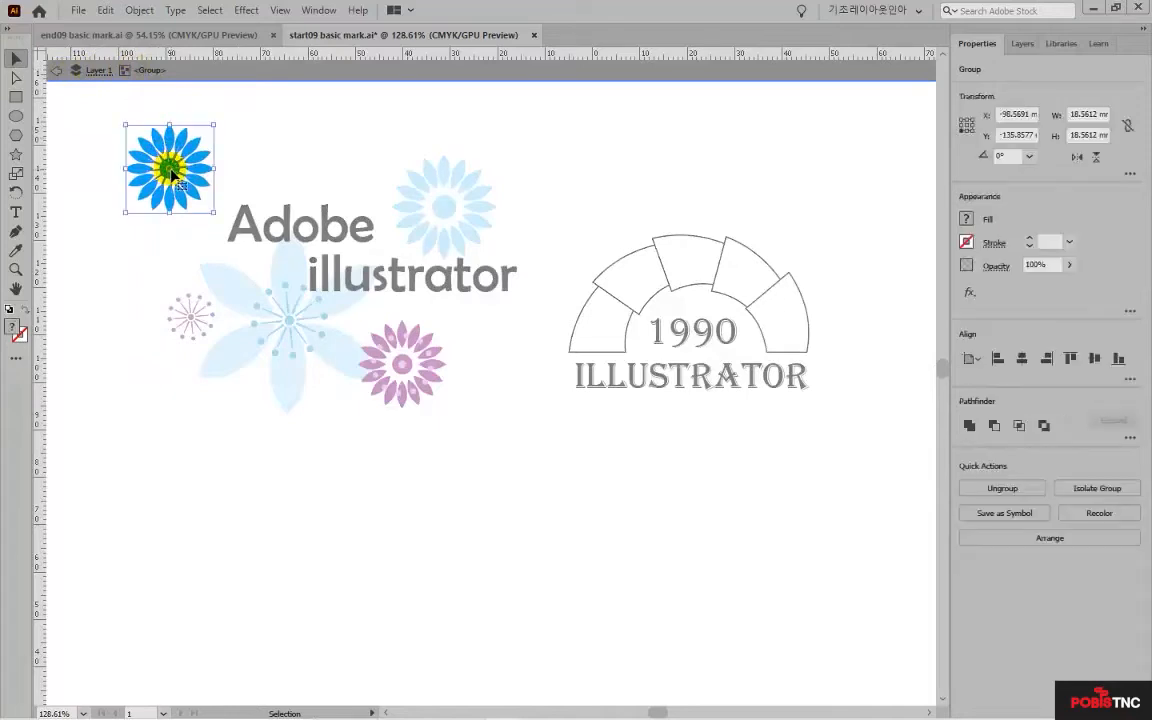
double_click(172, 173)
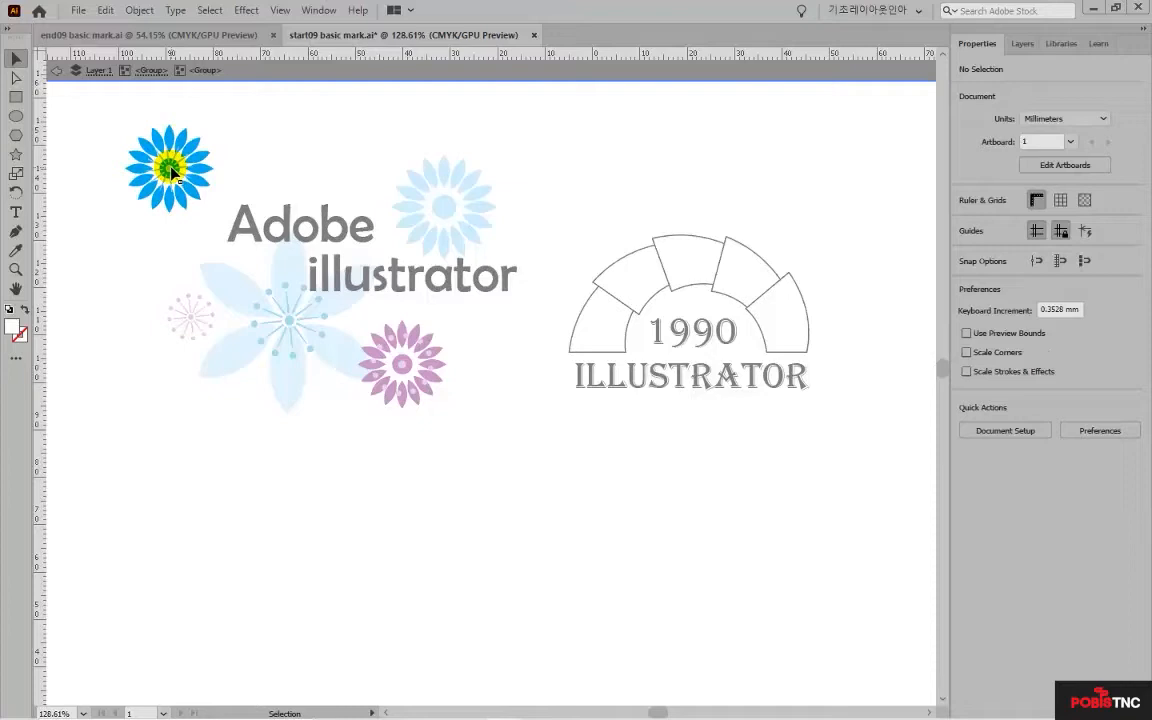
click(173, 160)
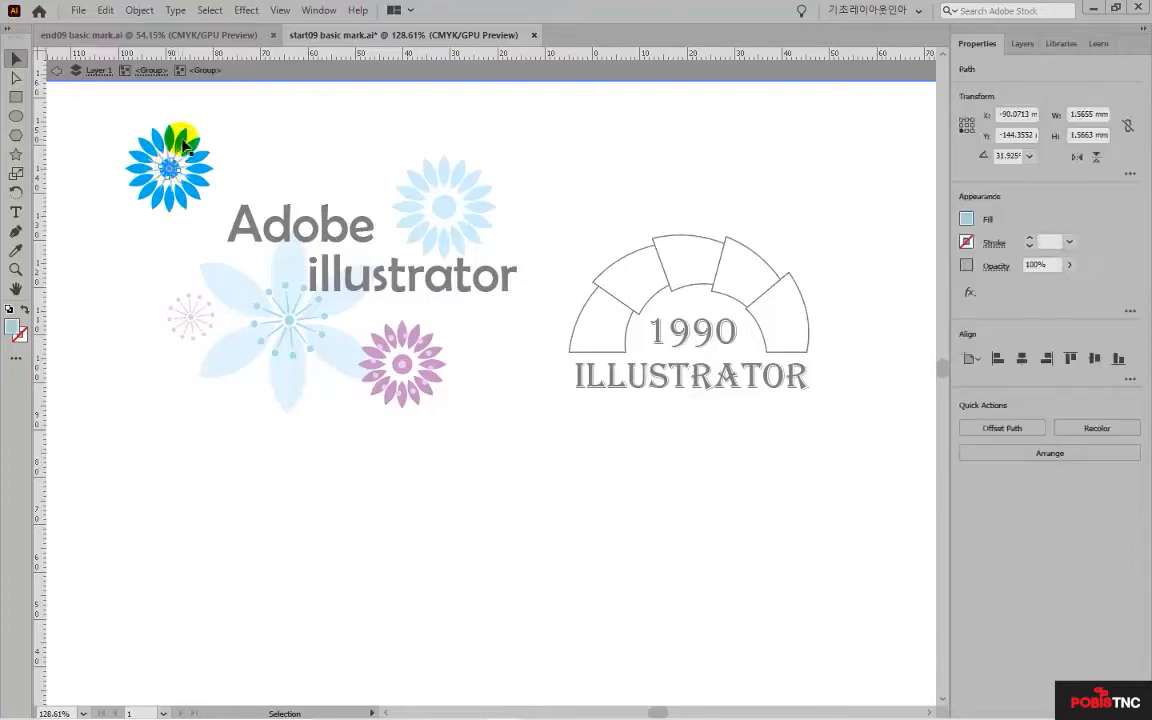
Fill the petal just right of the bright blue flower's top with red and stretch it outward beyond the others
click(182, 138)
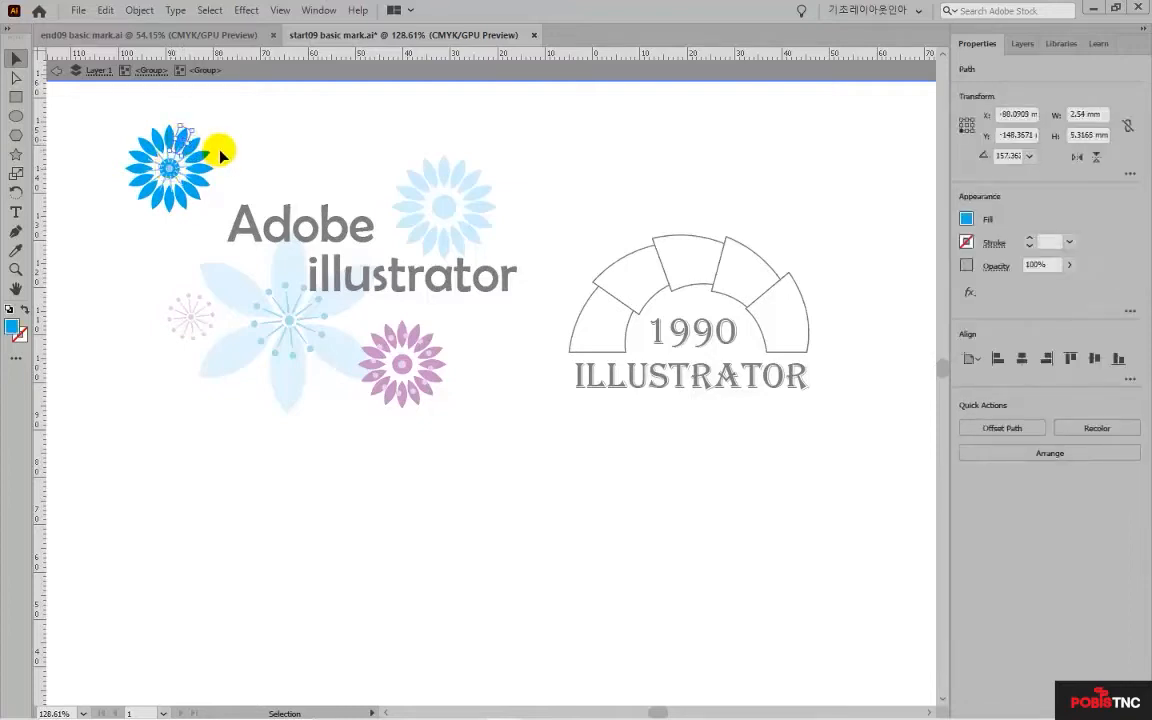
click(967, 220)
click(920, 277)
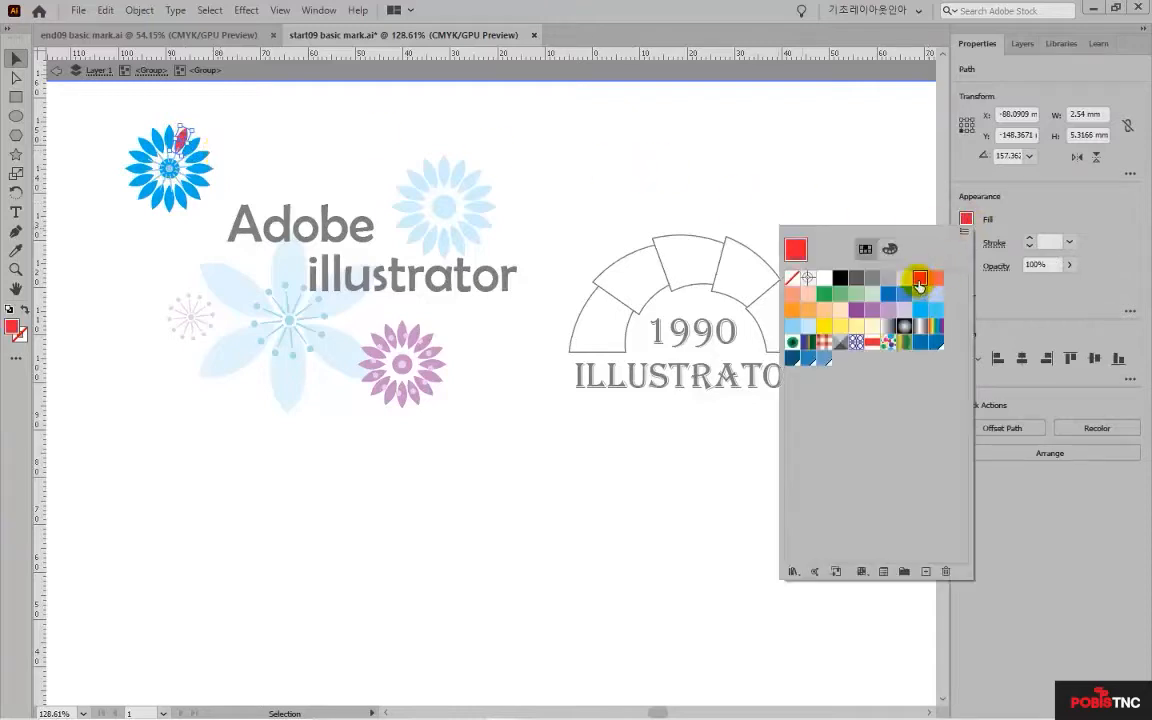
click(182, 134)
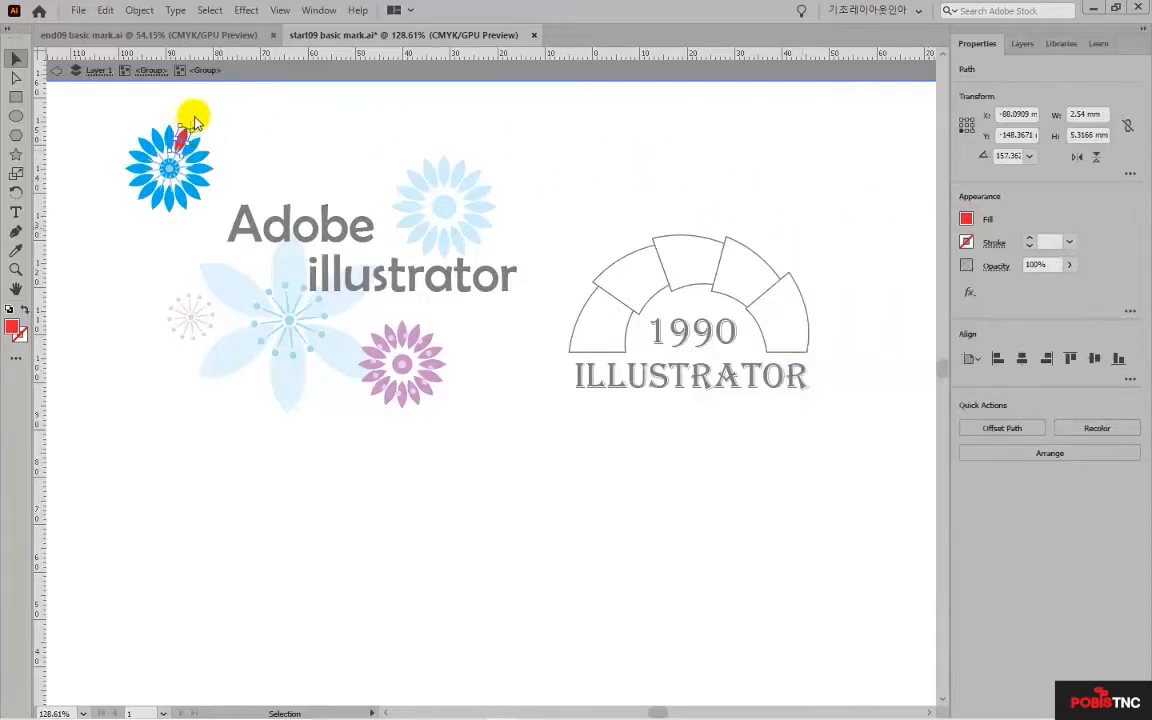
click(300, 152)
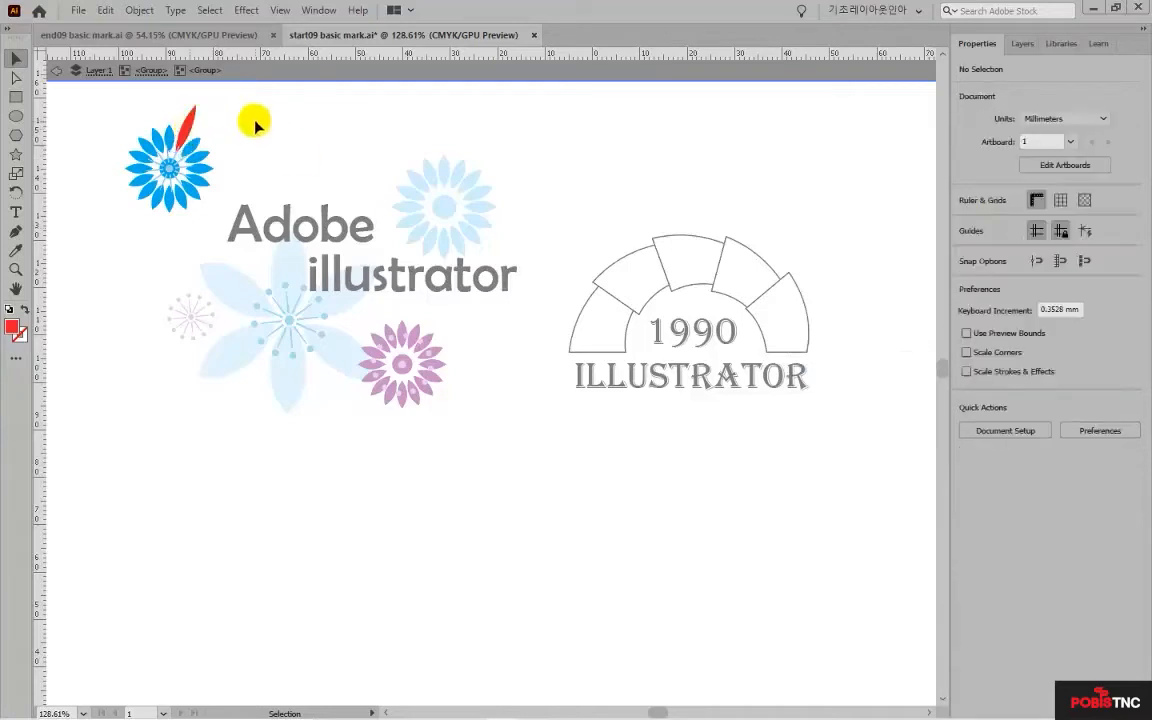
Exit isolation mode and move the grouped flower pair slightly left and down
click(58, 74)
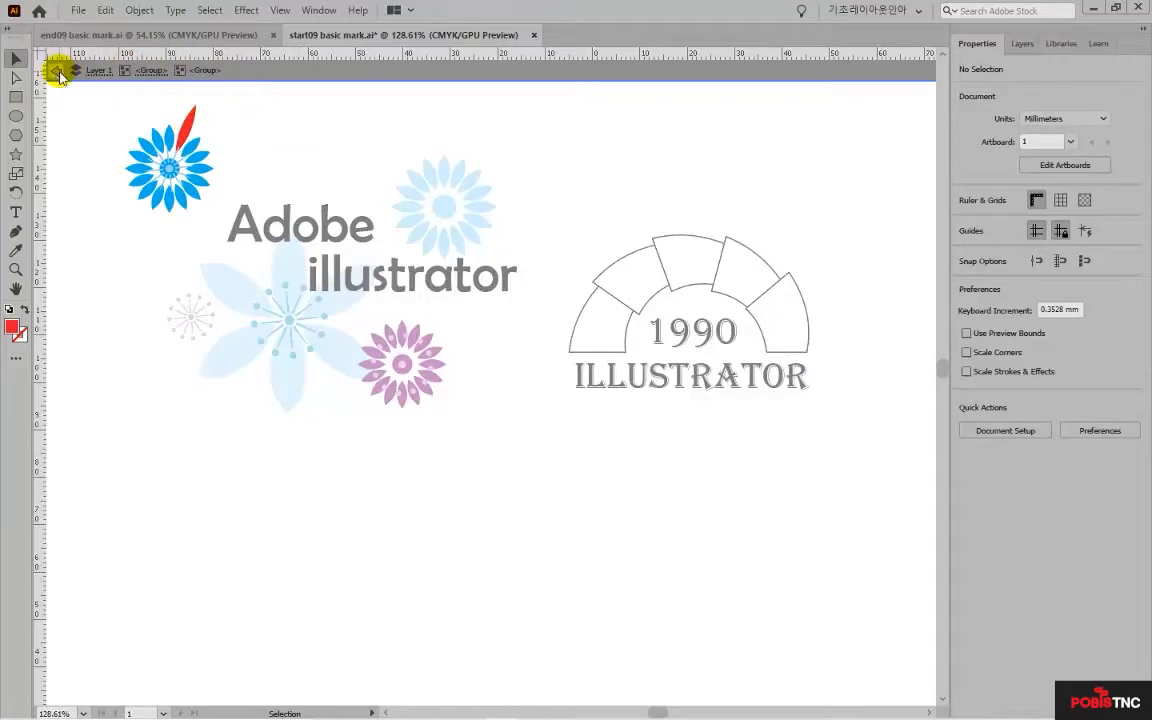
click(58, 74)
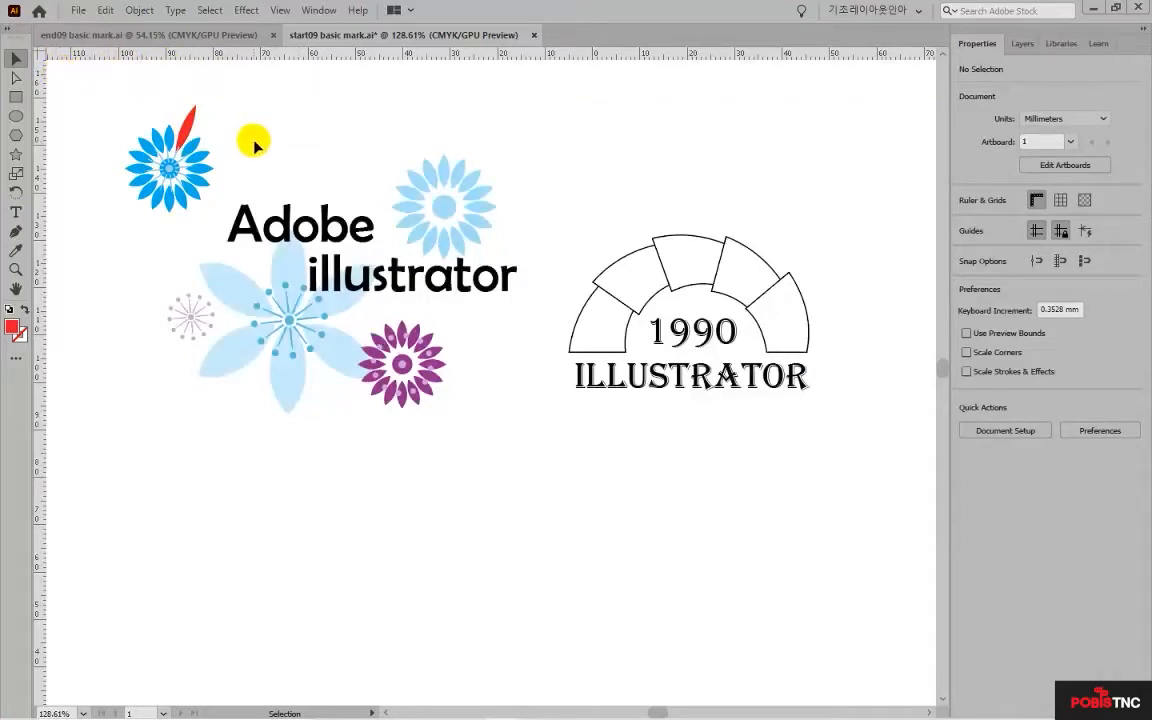
mouse_move(167, 172)
mouse_down()
mouse_move(203, 176)
mouse_move(160, 170)
mouse_move(165, 180)
mouse_up()
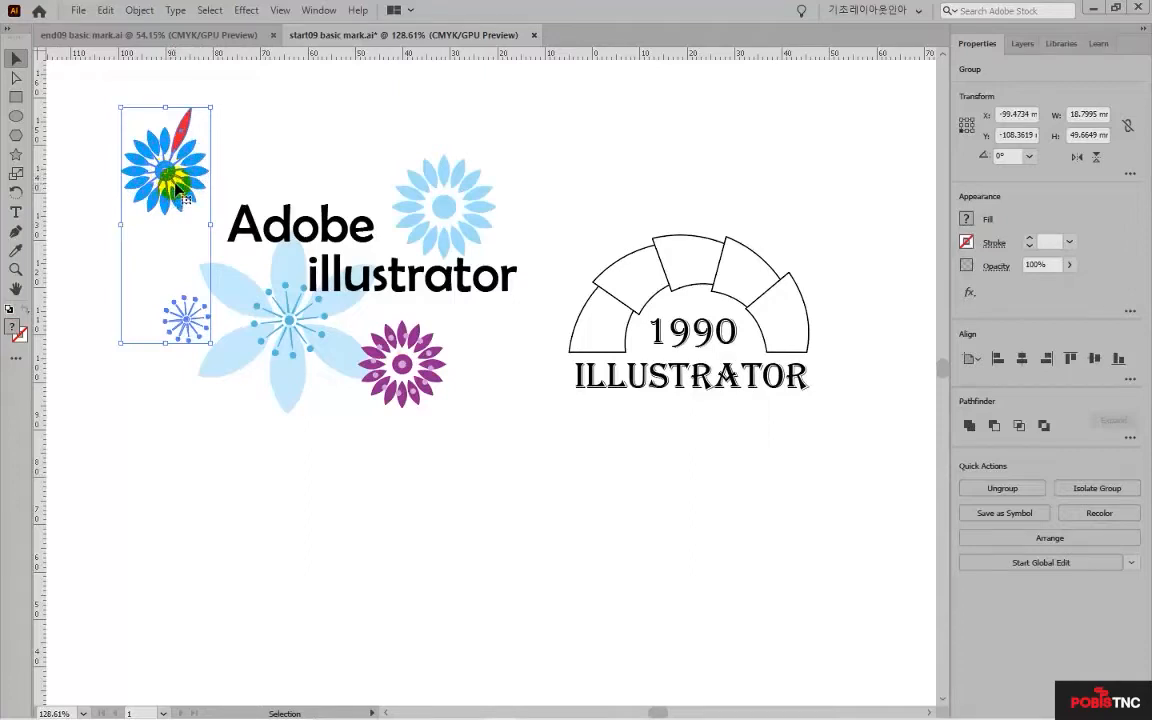
Ungroup the bright blue and small purple flower pair and deselect them
click(136, 12)
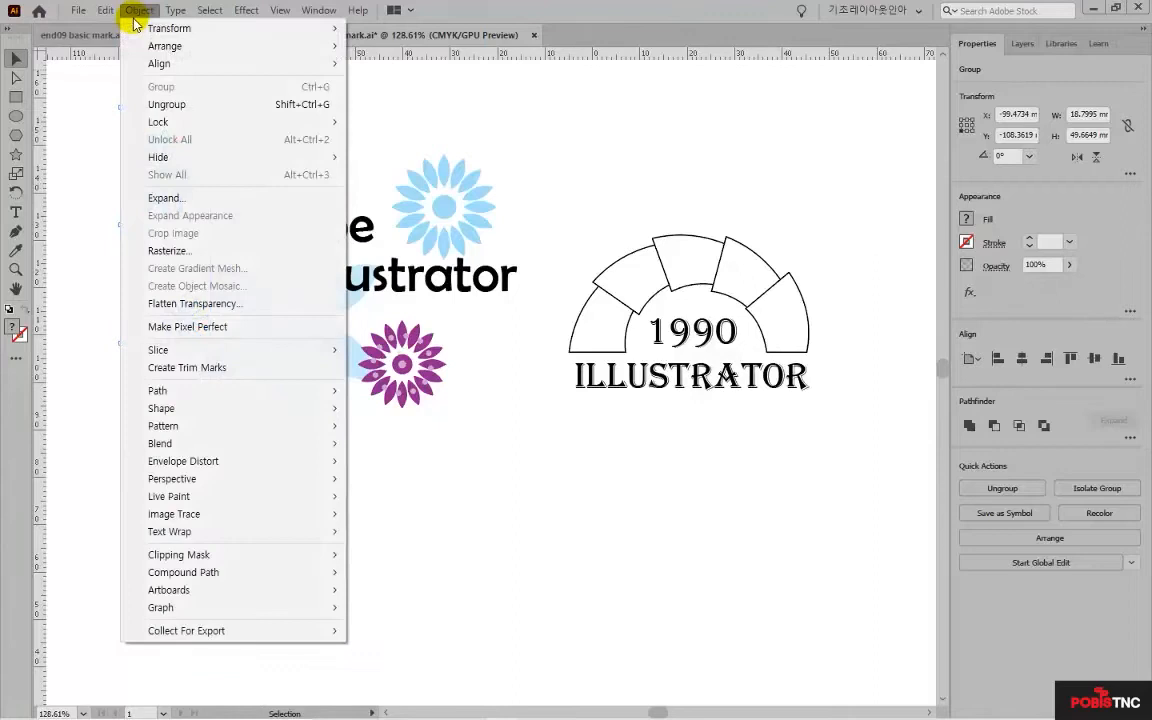
click(182, 104)
click(249, 121)
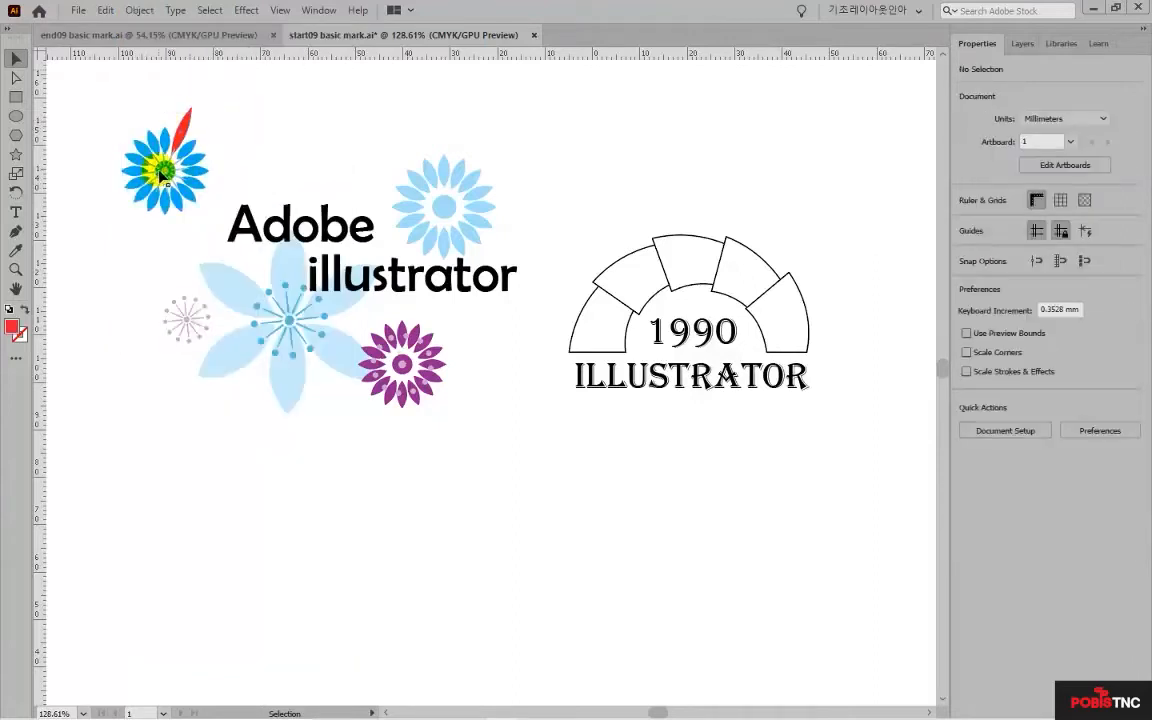
Ungroup the bright blue flower into separate pieces and select the single blue petal beside the red one
click(160, 175)
click(136, 11)
click(290, 104)
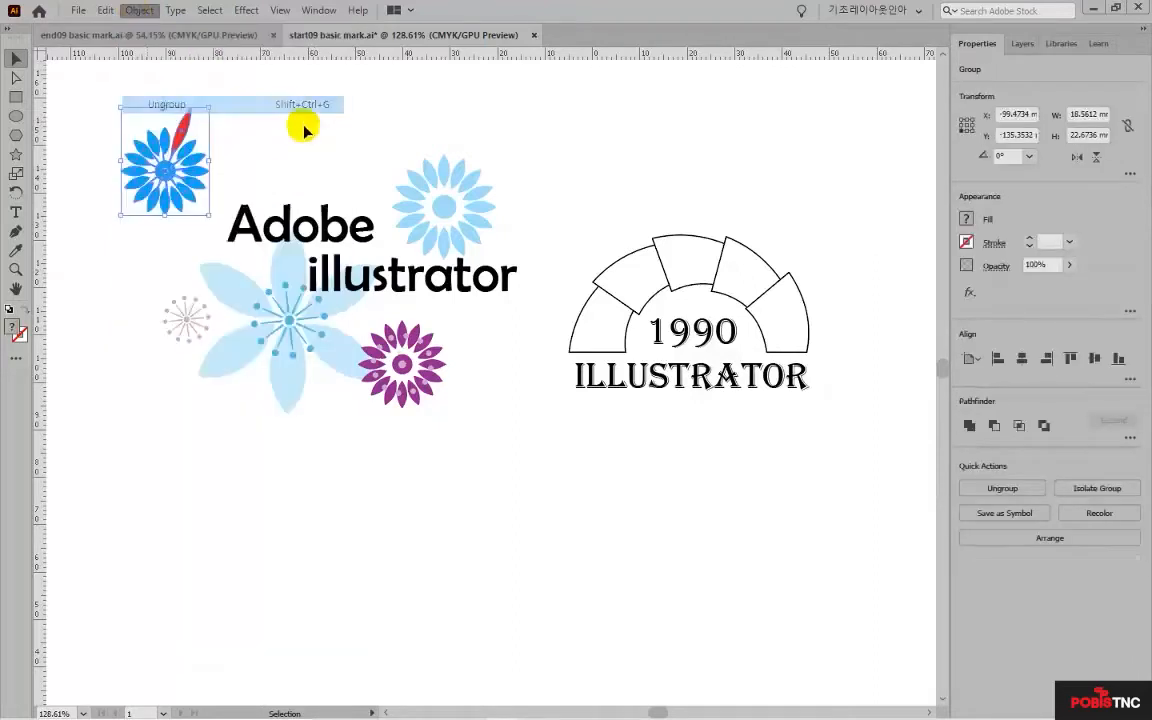
click(304, 130)
click(189, 147)
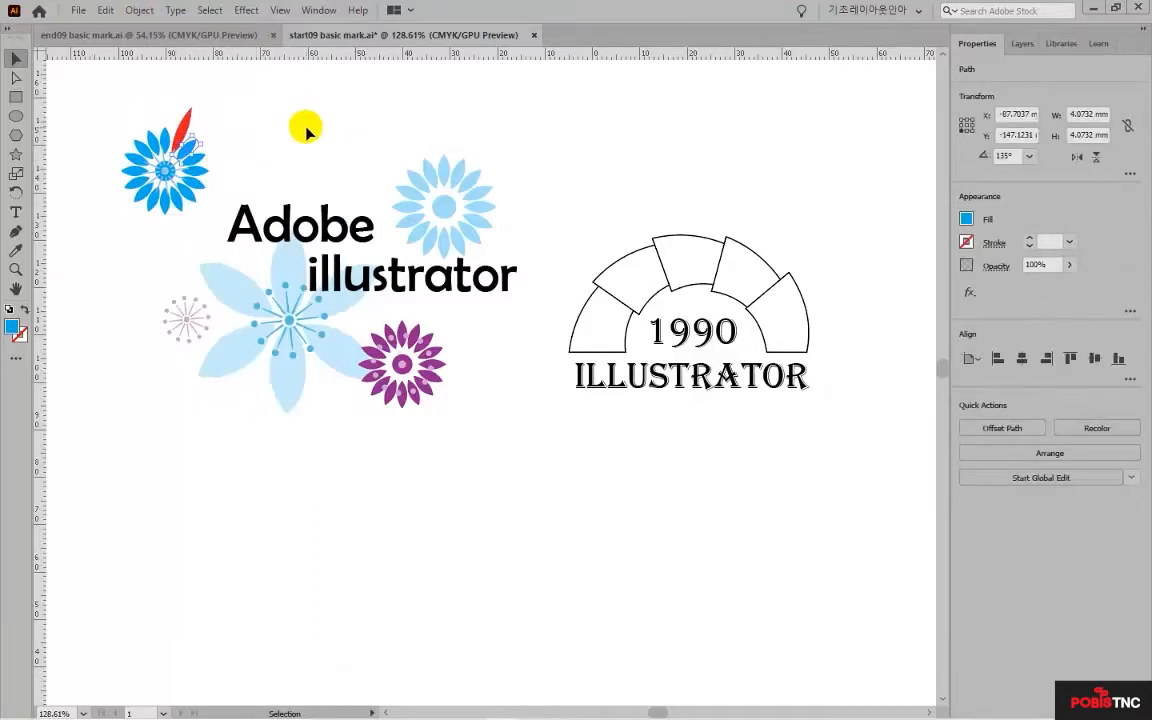
Try selecting the pale blue flower's pieces around the overlapping "Adobe illustrator" text, and clear the selection
drag(360, 123, 474, 230)
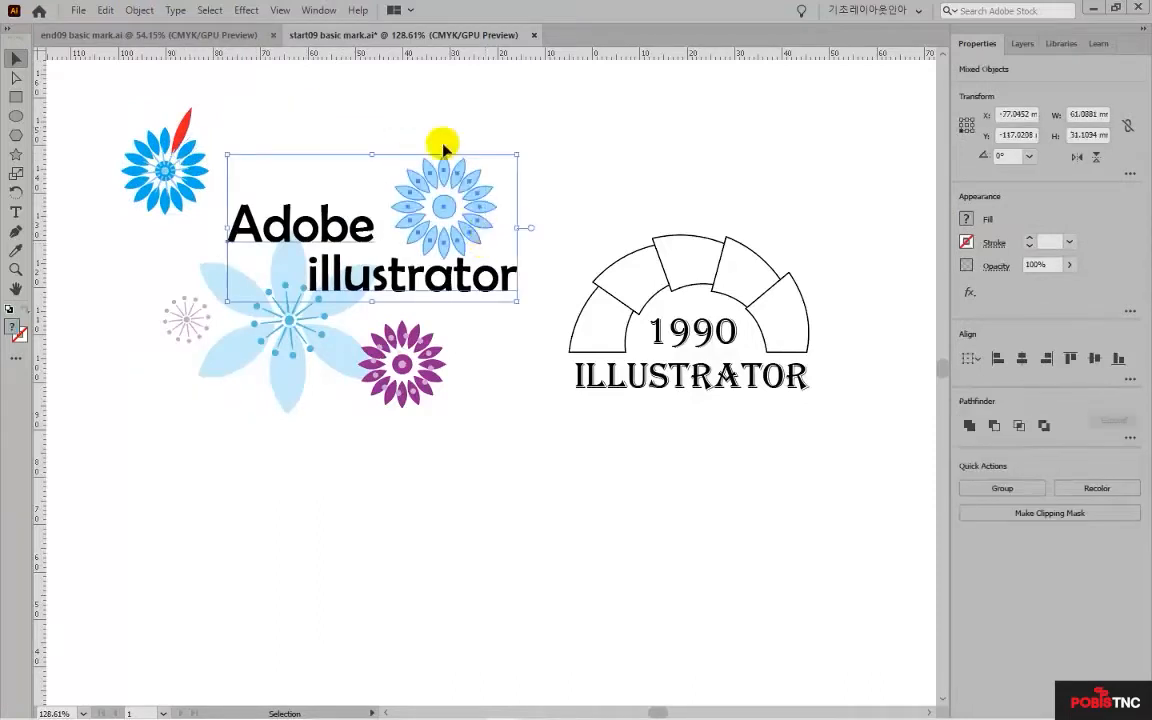
drag(420, 130, 473, 240)
click(327, 229)
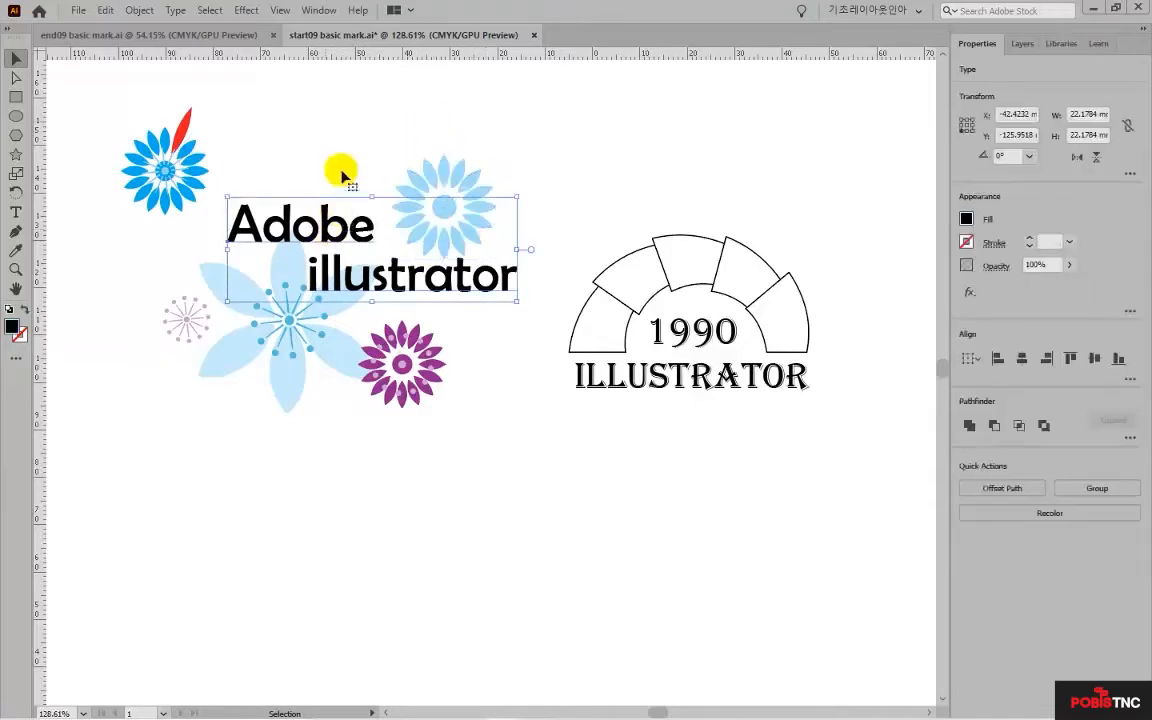
shift+click(473, 206)
click(411, 129)
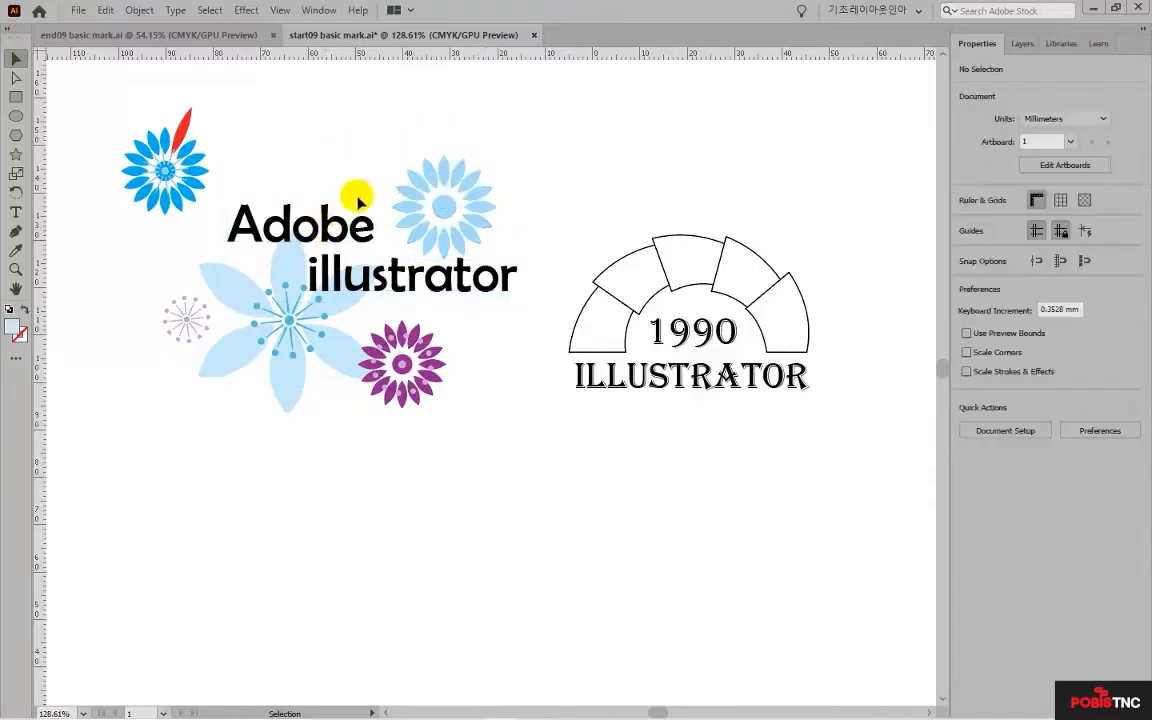
Lock the "Adobe illustrator" text object, and try to select it over the pale blue flower
click(302, 220)
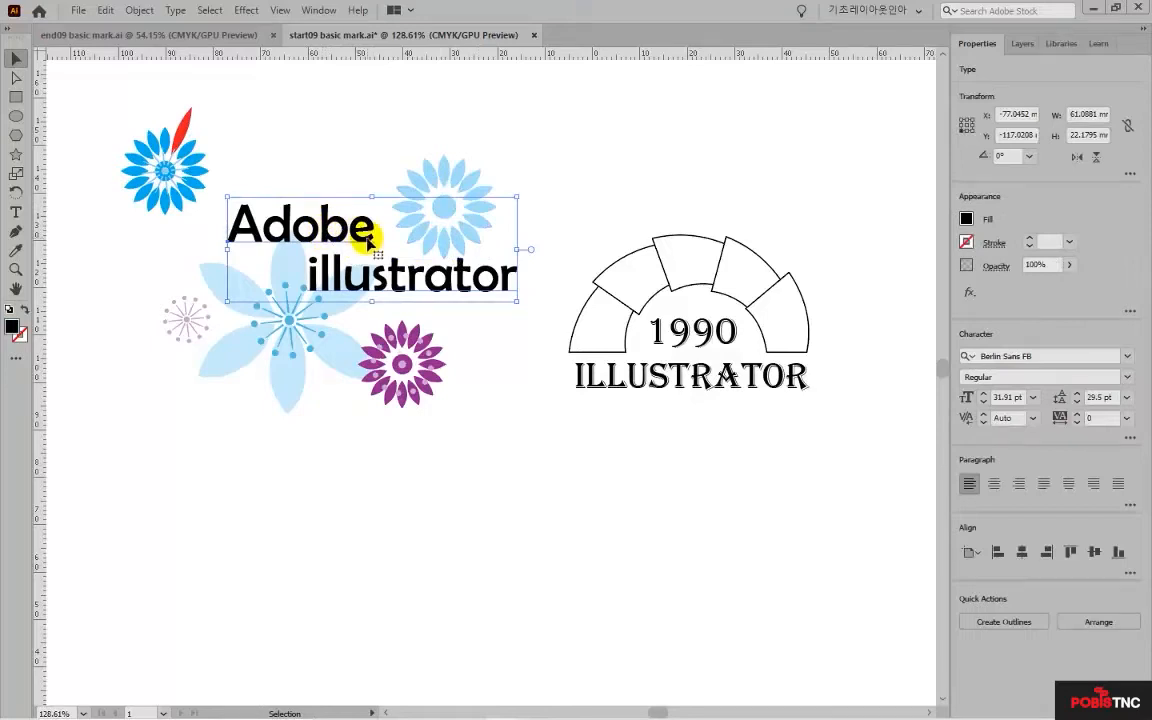
click(139, 10)
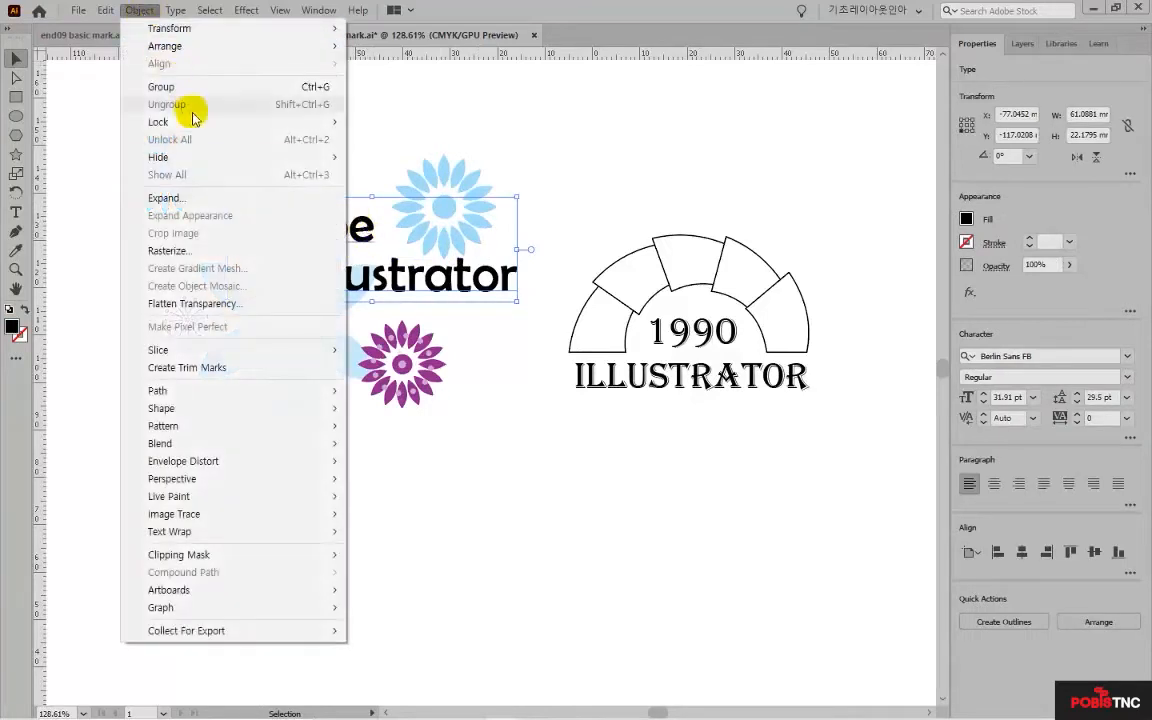
mouse_move(193, 121)
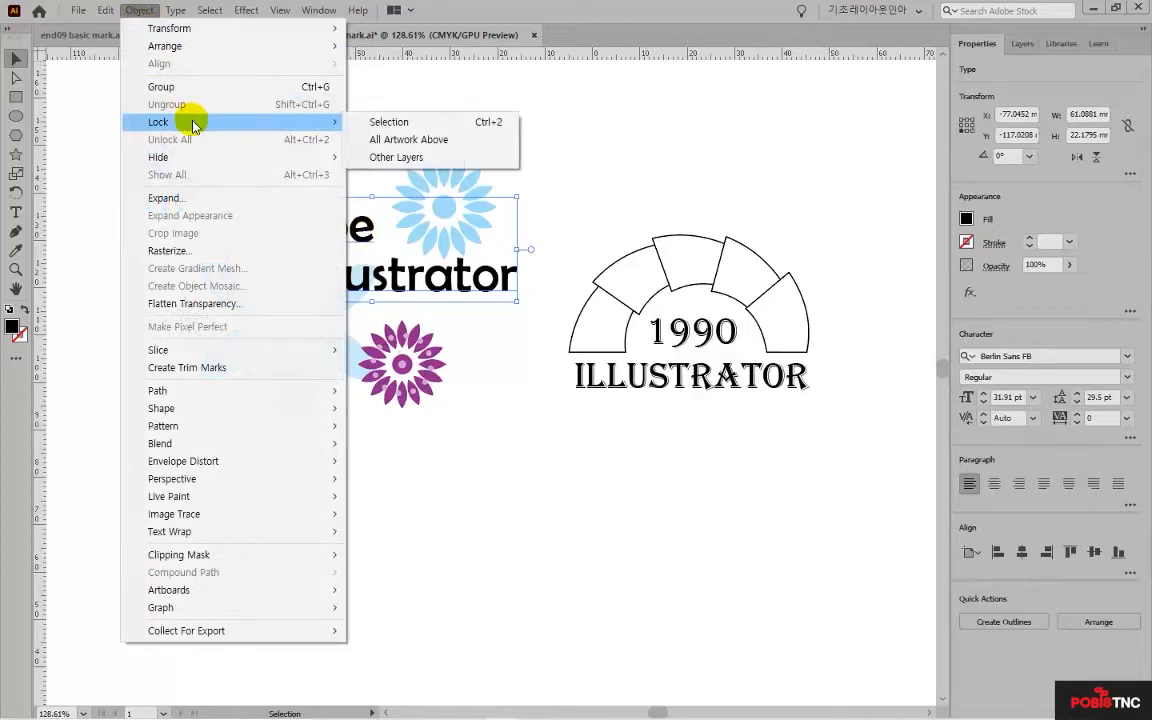
click(412, 124)
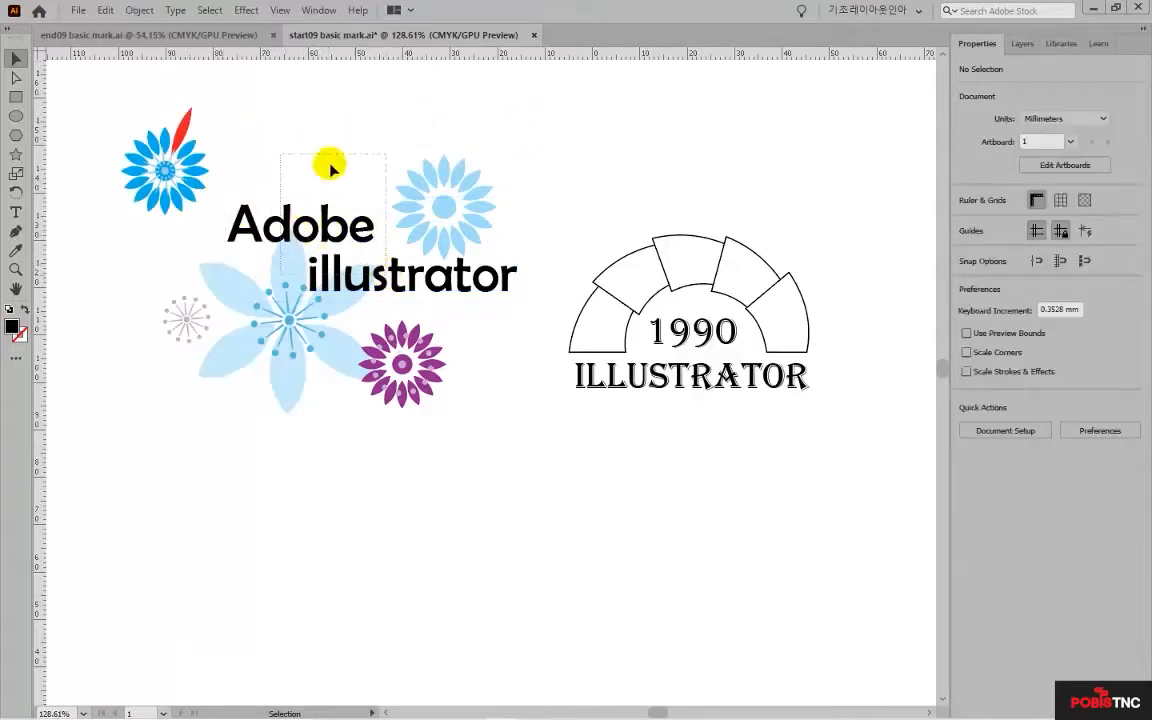
drag(280, 154, 386, 275)
click(330, 208)
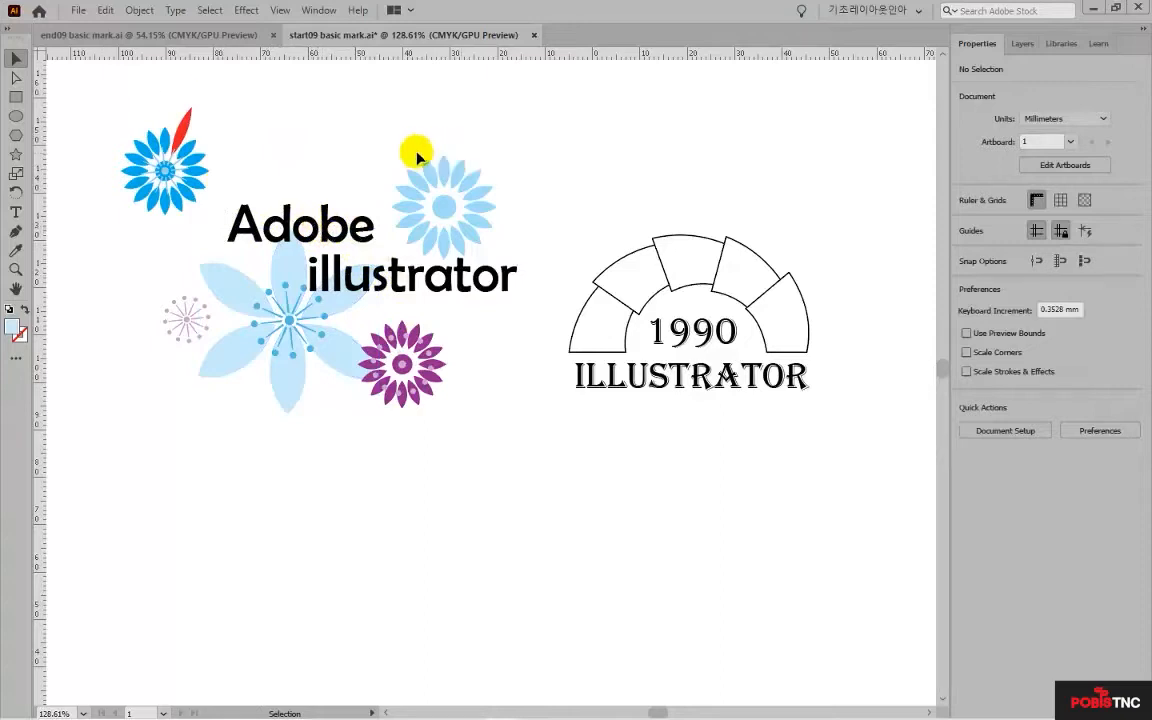
Lock the many-petalled light blue flower beside the word "Adobe", and try to select it
click(489, 248)
click(139, 10)
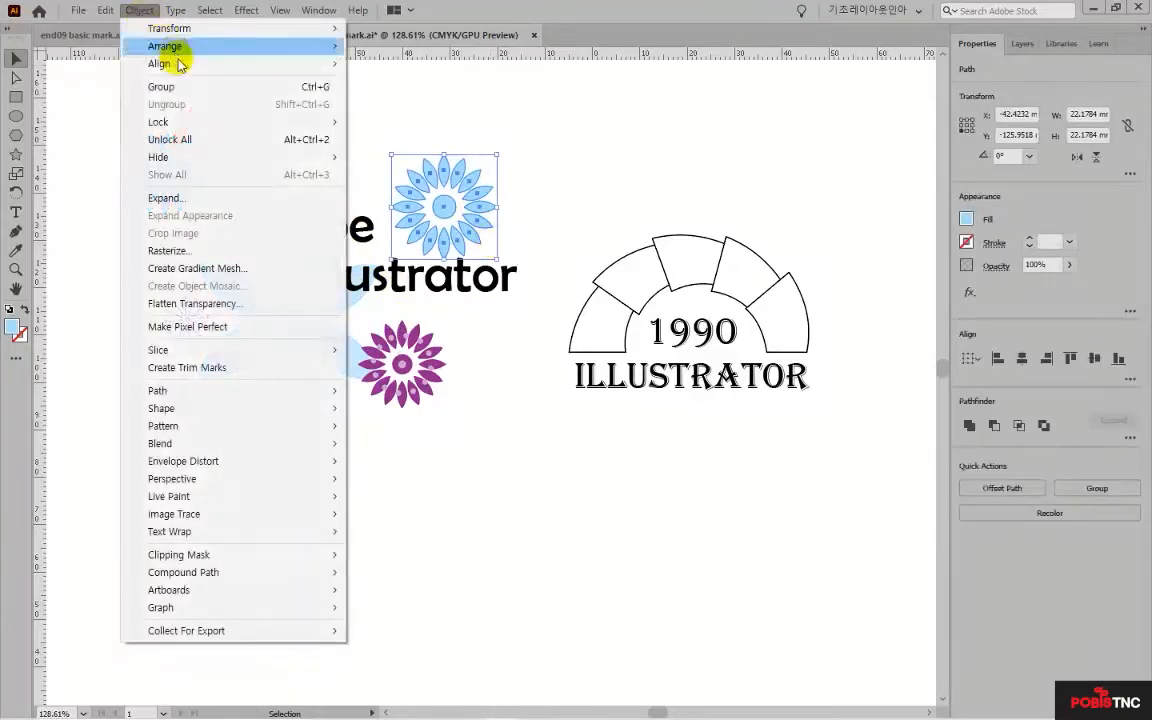
click(383, 121)
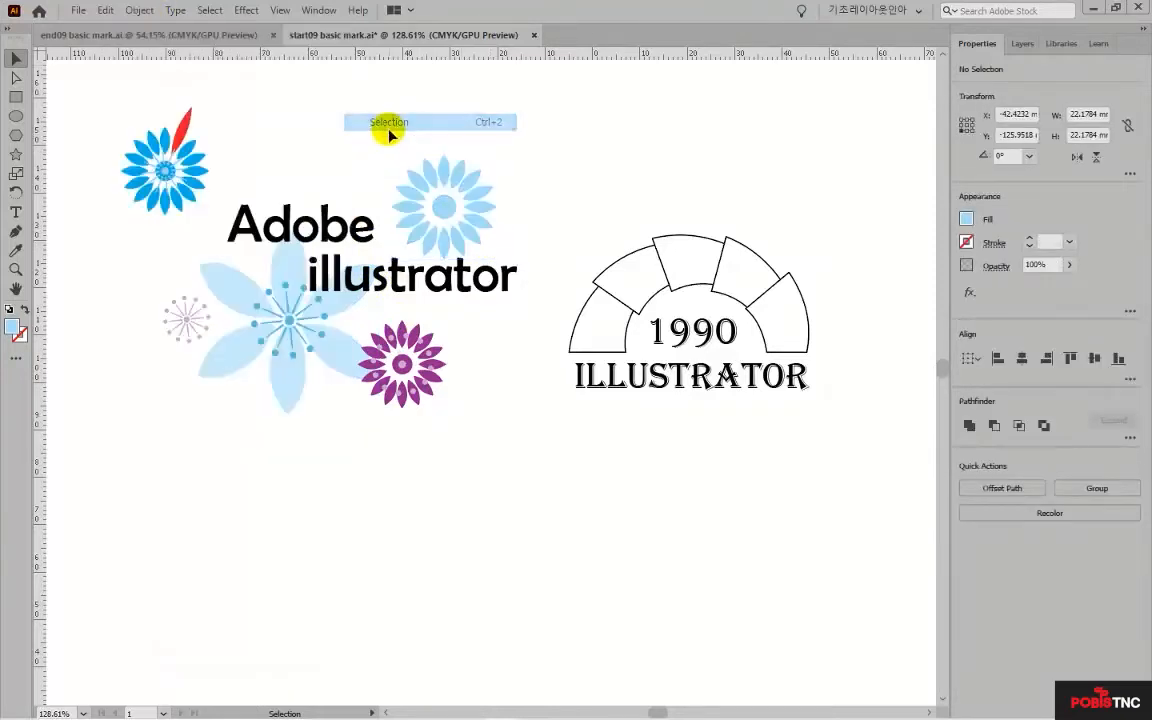
drag(362, 123, 455, 200)
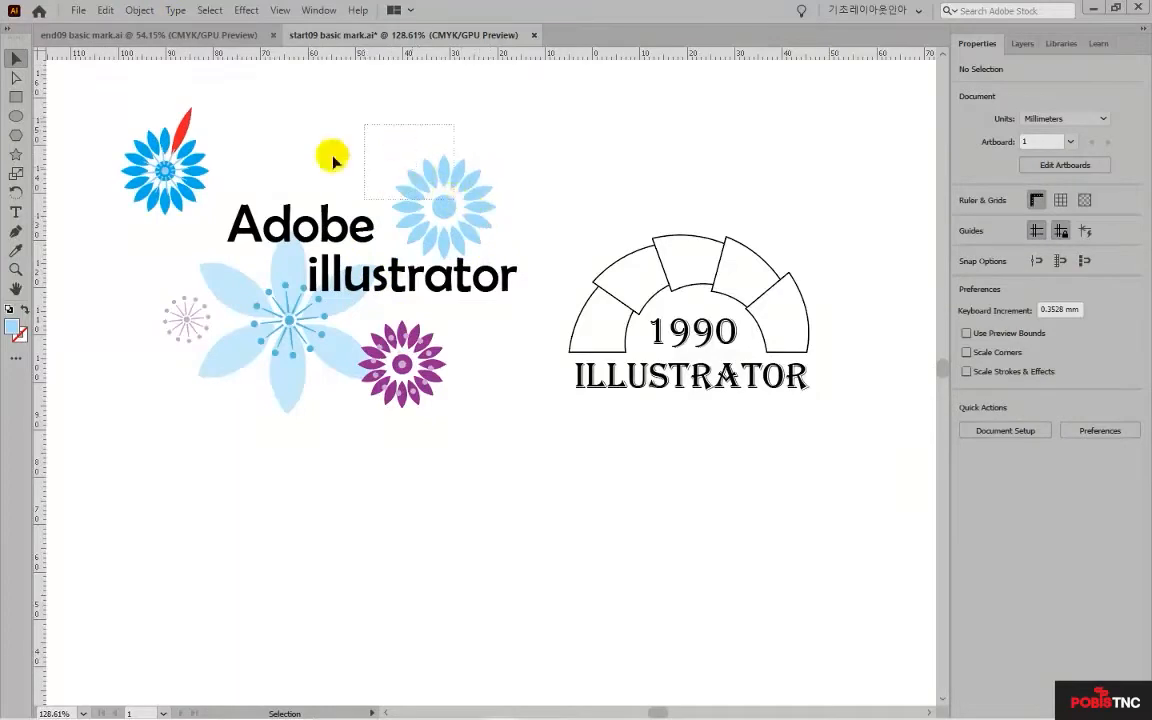
drag(288, 139, 484, 215)
drag(361, 156, 492, 208)
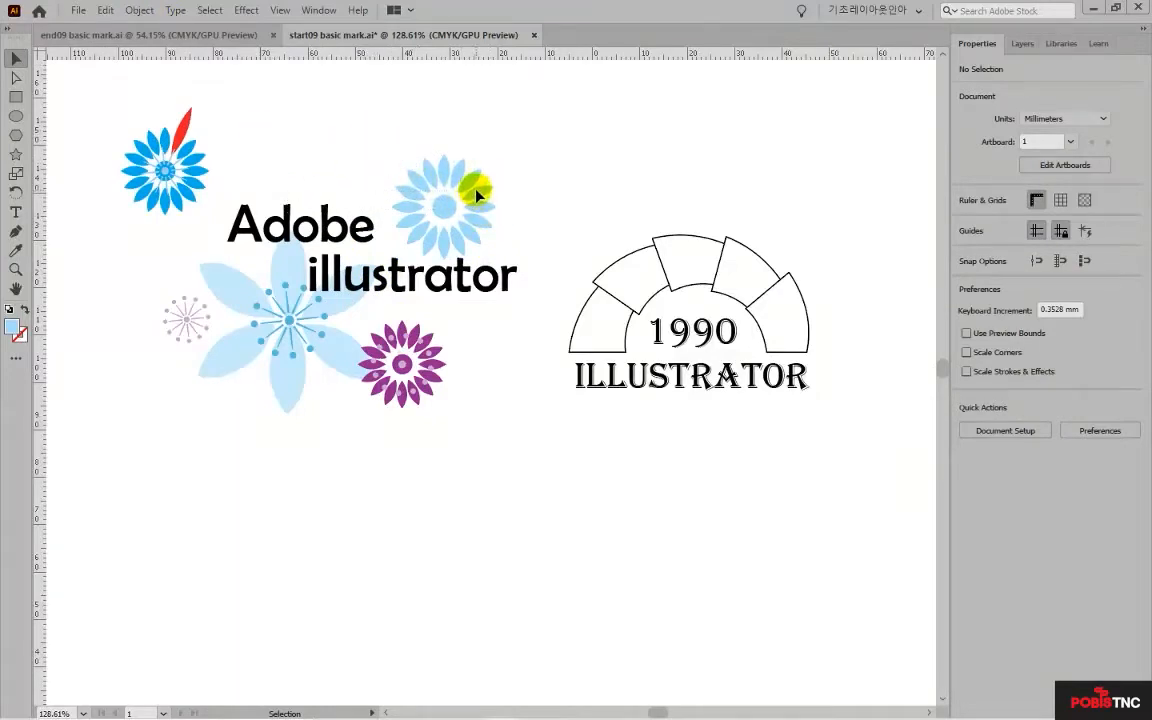
Unlock all locked objects and move the "Adobe illustrator" text slightly left
click(140, 11)
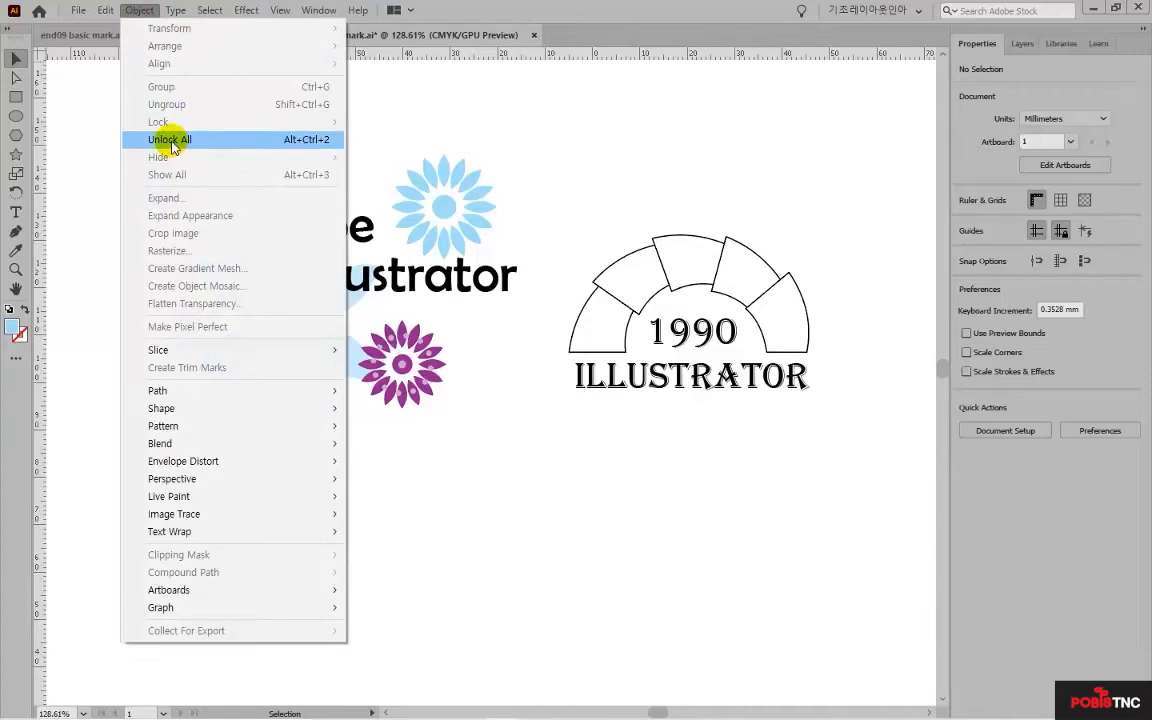
click(172, 142)
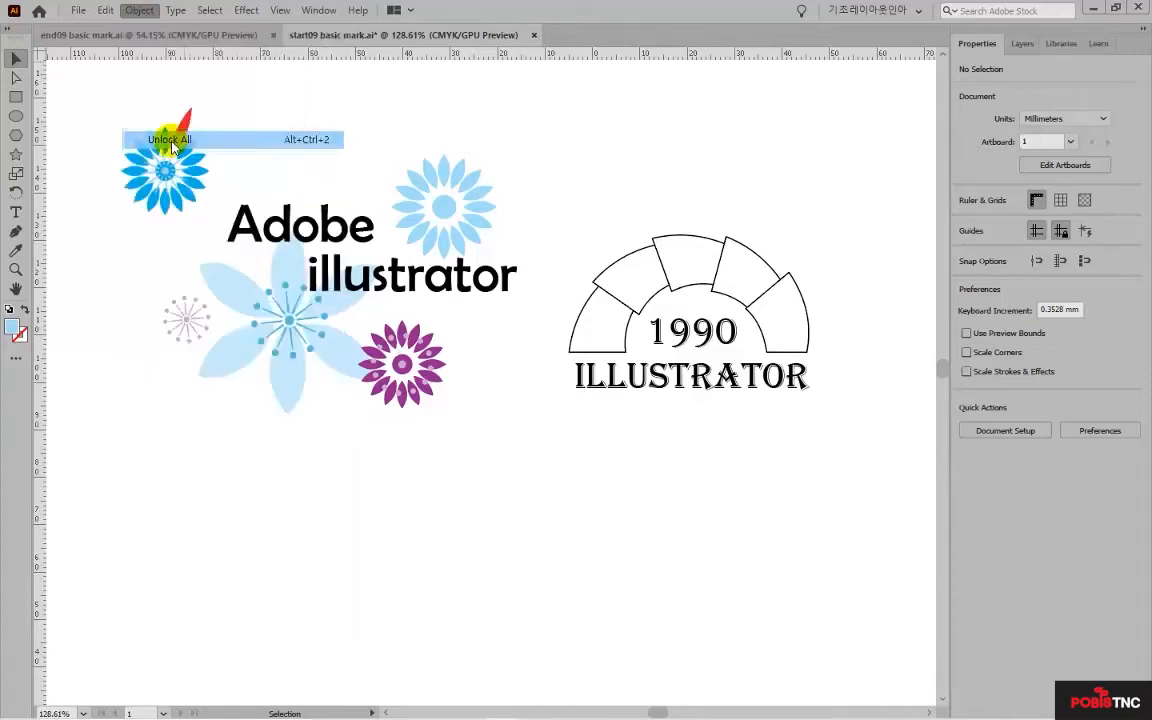
click(323, 216)
mouse_move(329, 225)
mouse_down()
mouse_move(329, 236)
mouse_move(319, 197)
mouse_move(310, 236)
mouse_up()
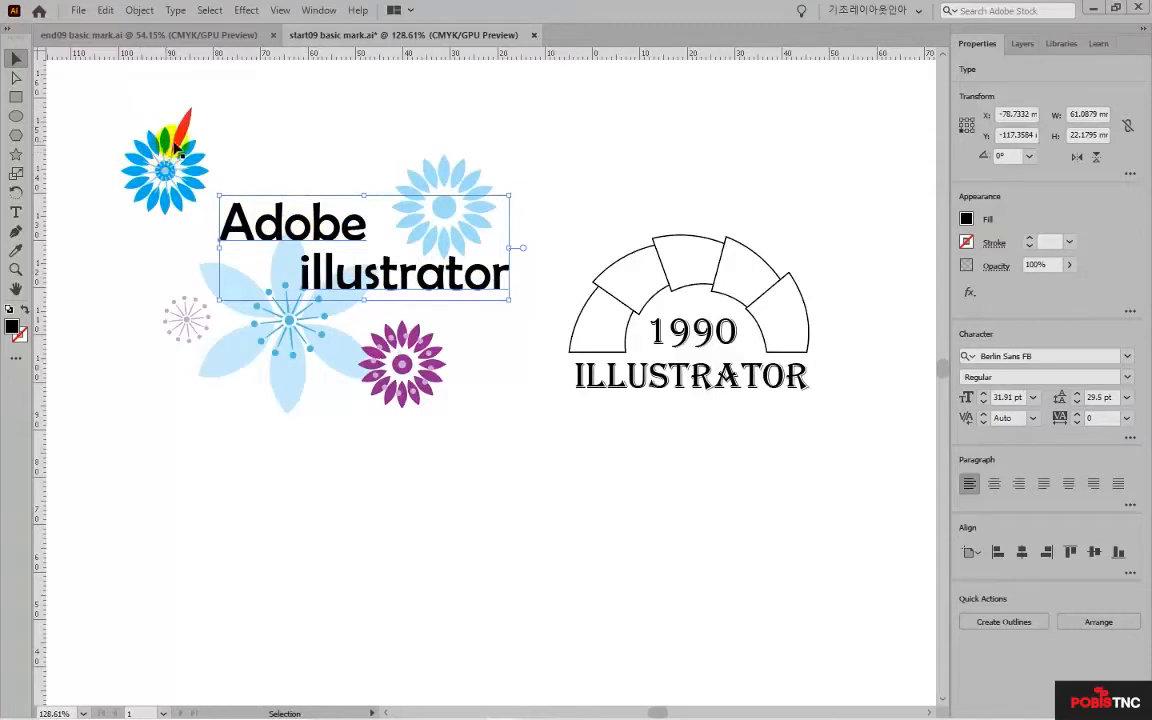
Hide the "Adobe illustrator" text and the bright blue flower with its red petal
click(139, 11)
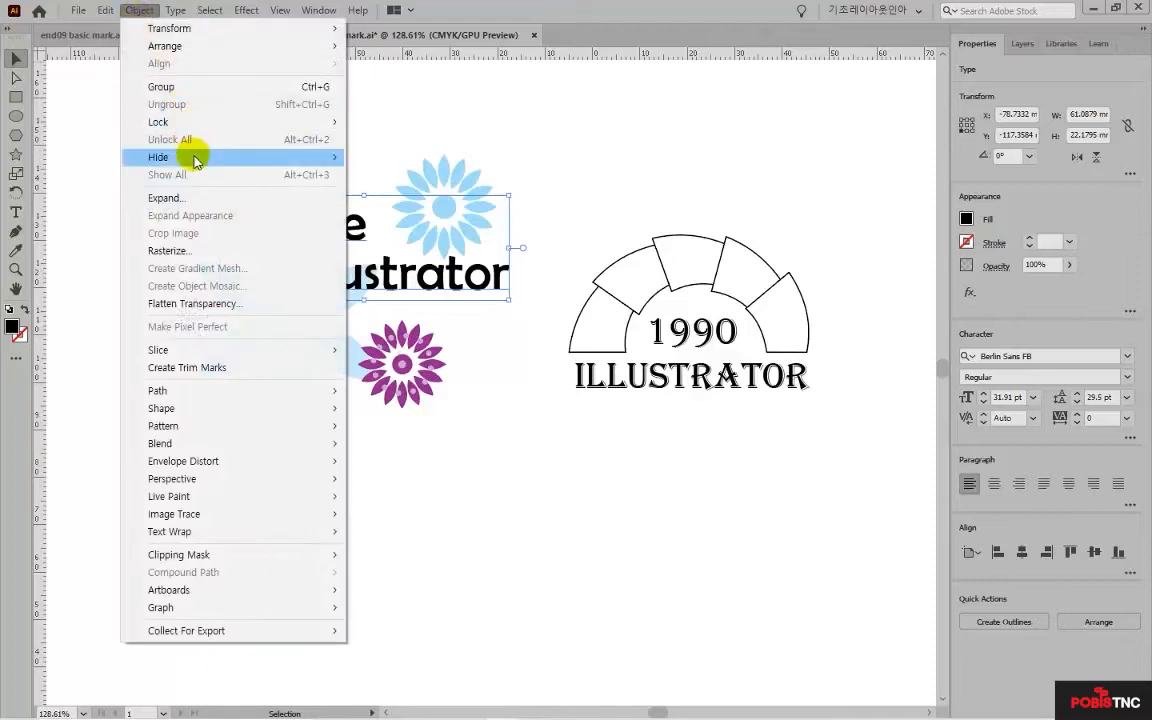
mouse_move(196, 160)
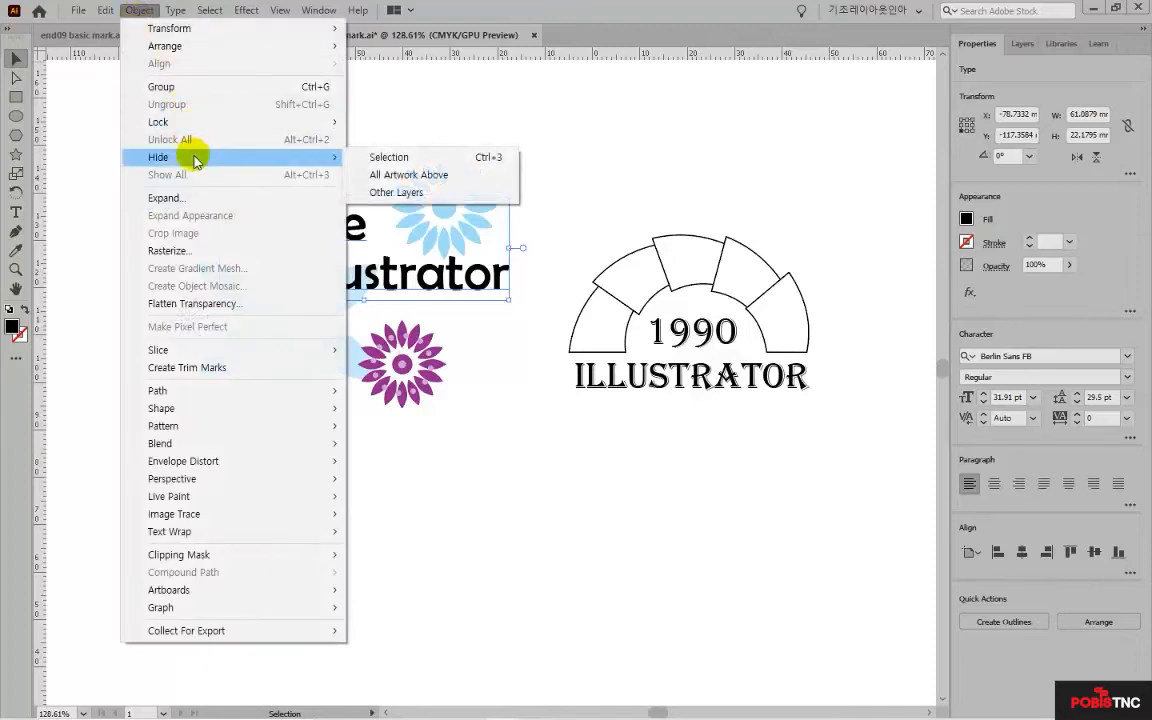
click(405, 158)
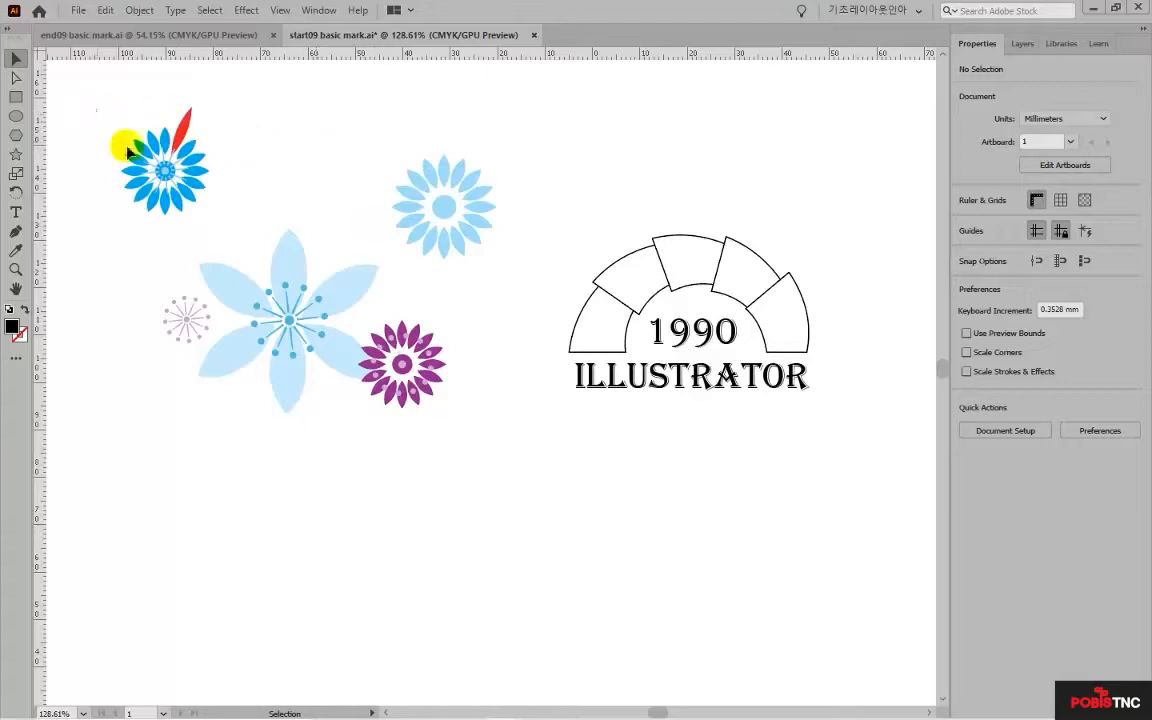
drag(106, 110, 216, 196)
click(139, 10)
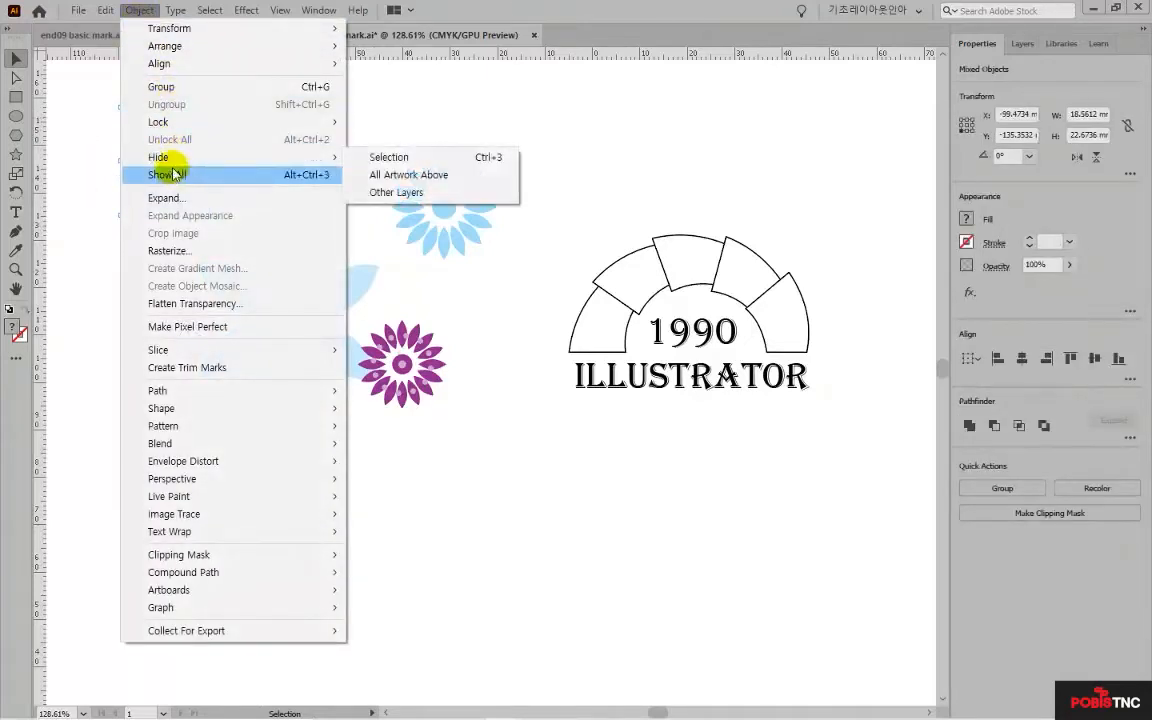
click(358, 156)
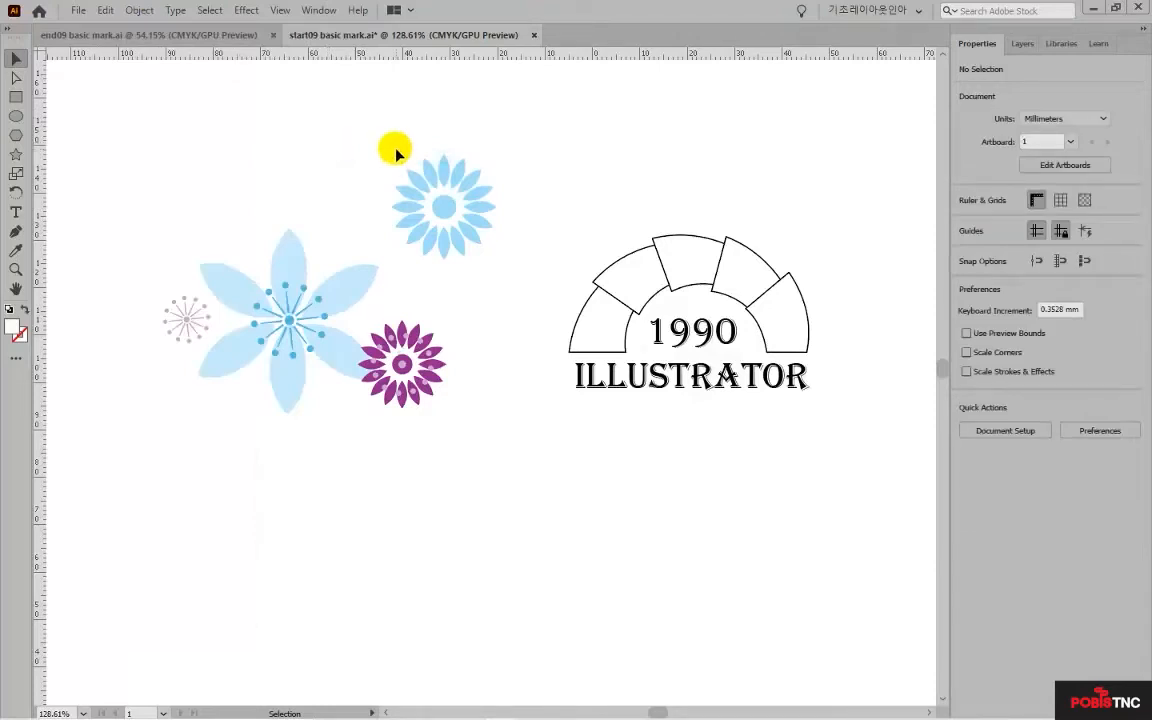
Show all hidden objects and clear the selection
click(136, 12)
click(185, 172)
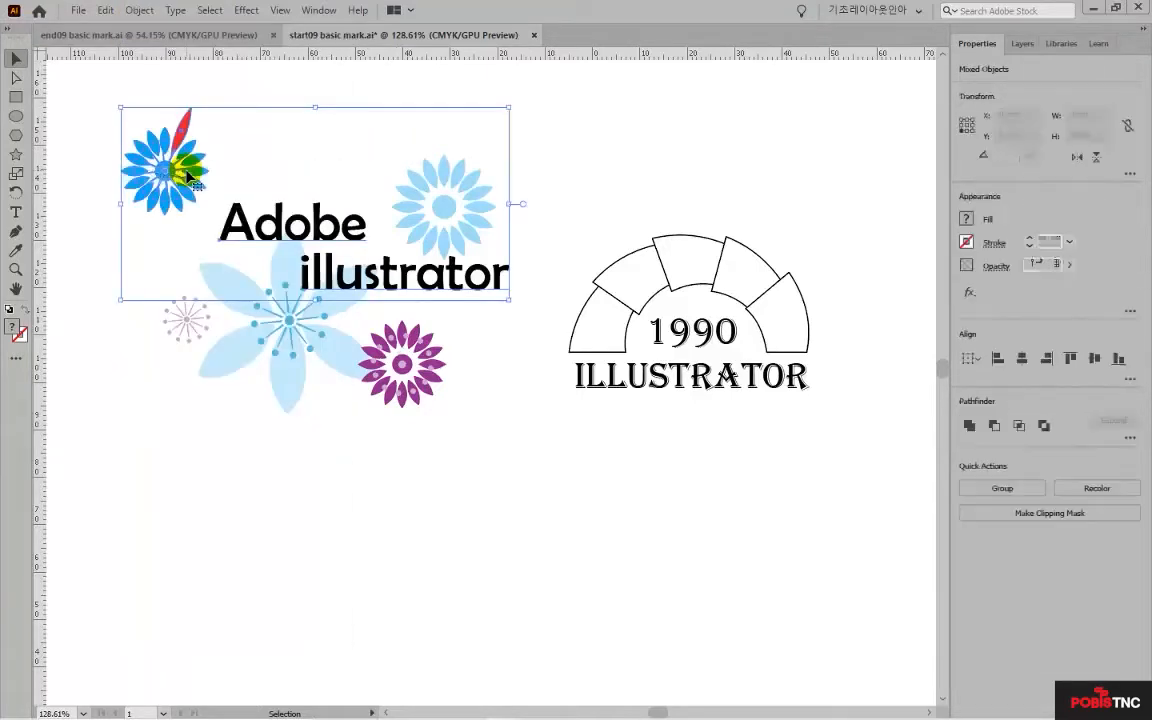
click(184, 87)
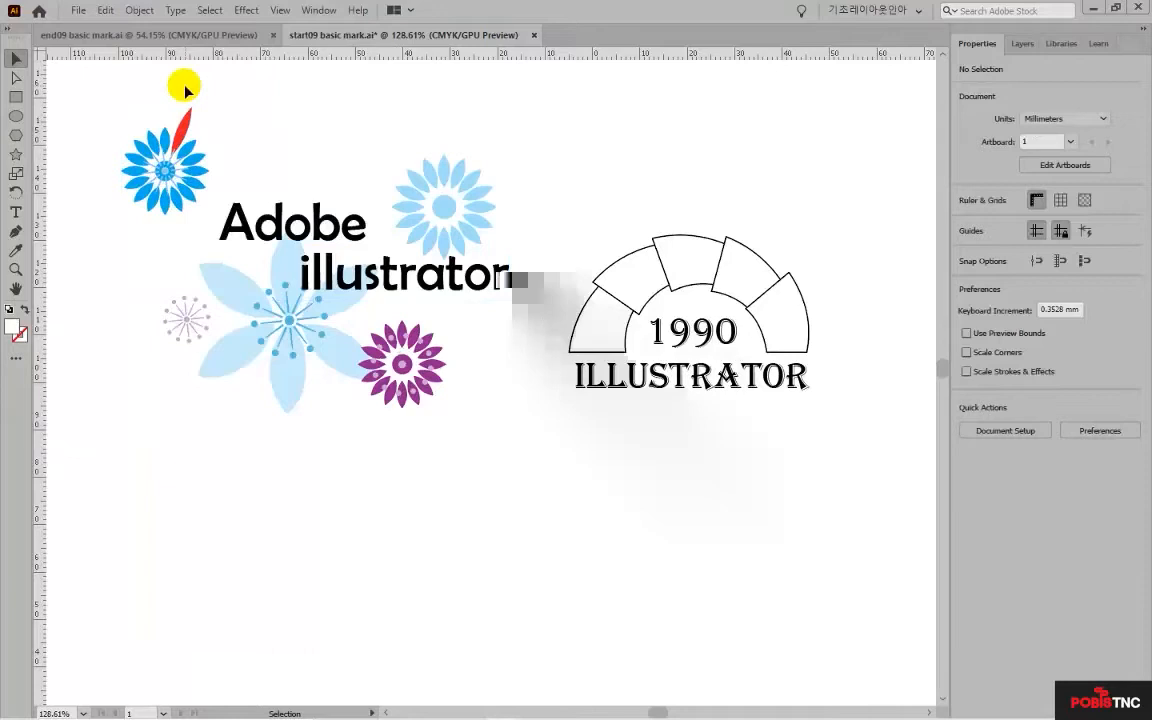
click(137, 10)
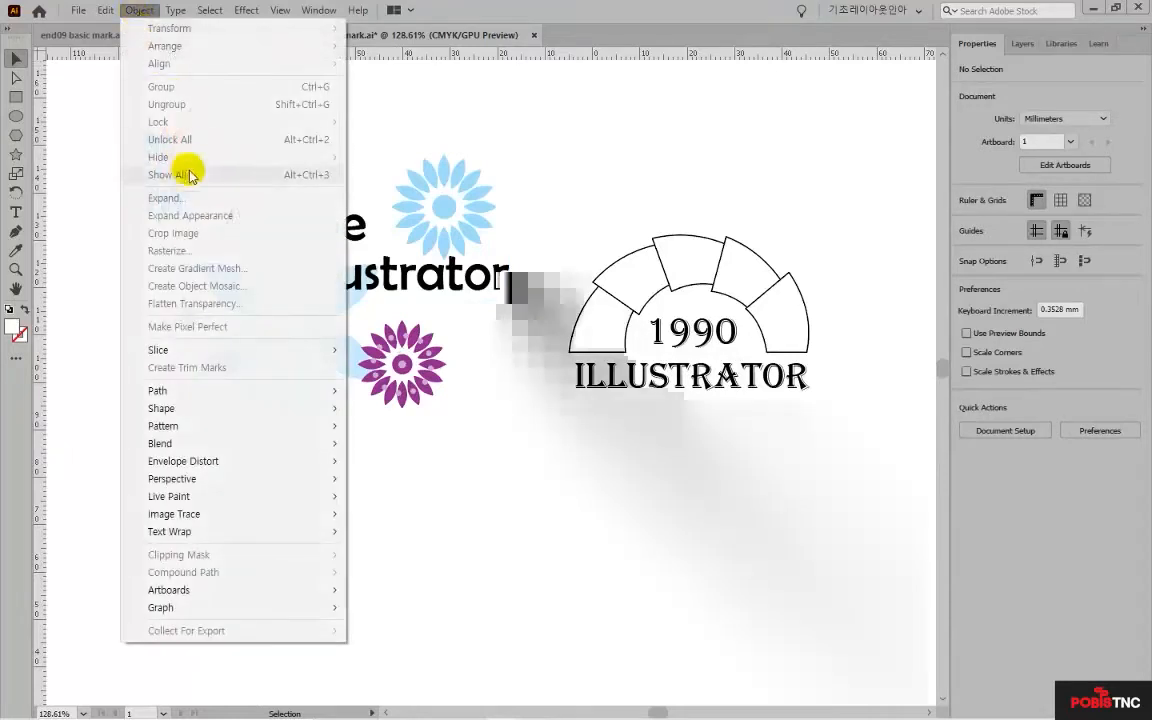
click(607, 182)
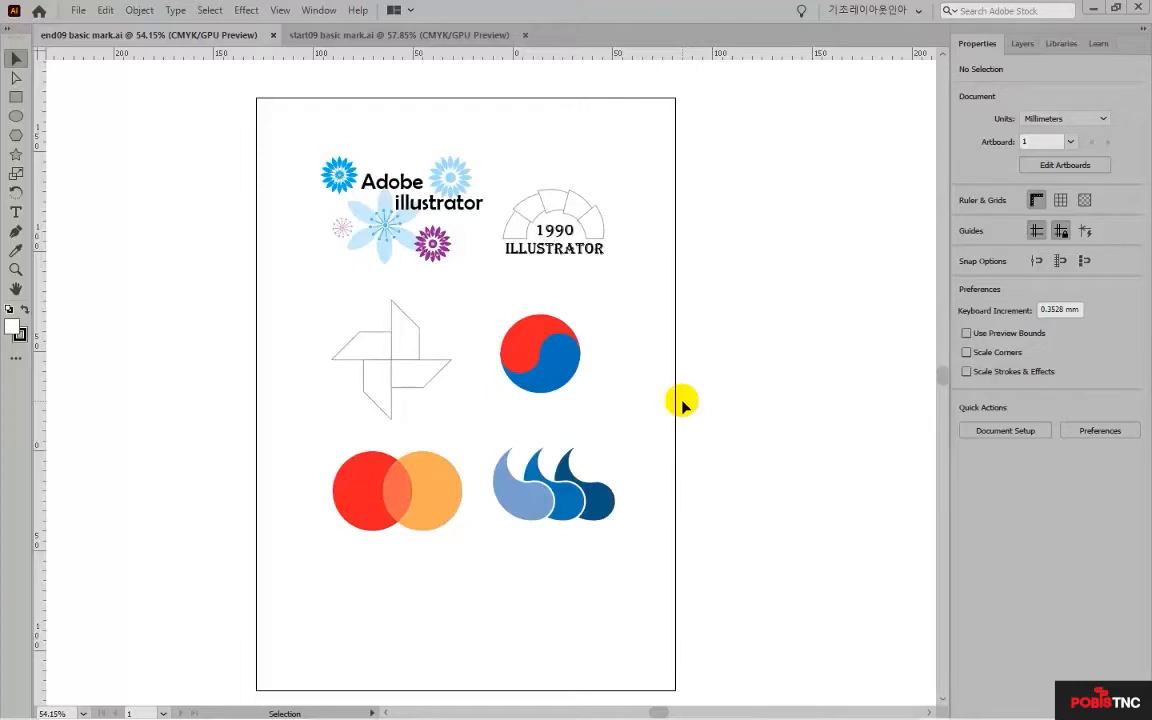
Switch to the start09 basic mark.ai document and load the 09 pinwheel and 09 taeguek images for placing
key(ctrl+Tab)
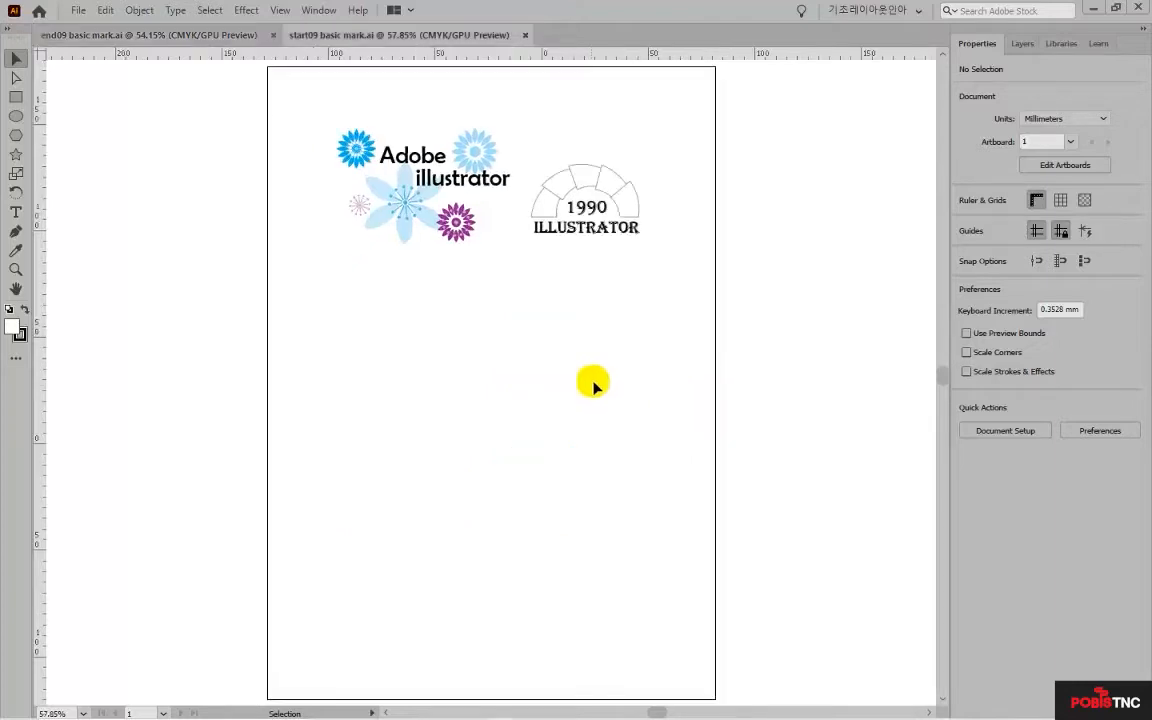
click(78, 12)
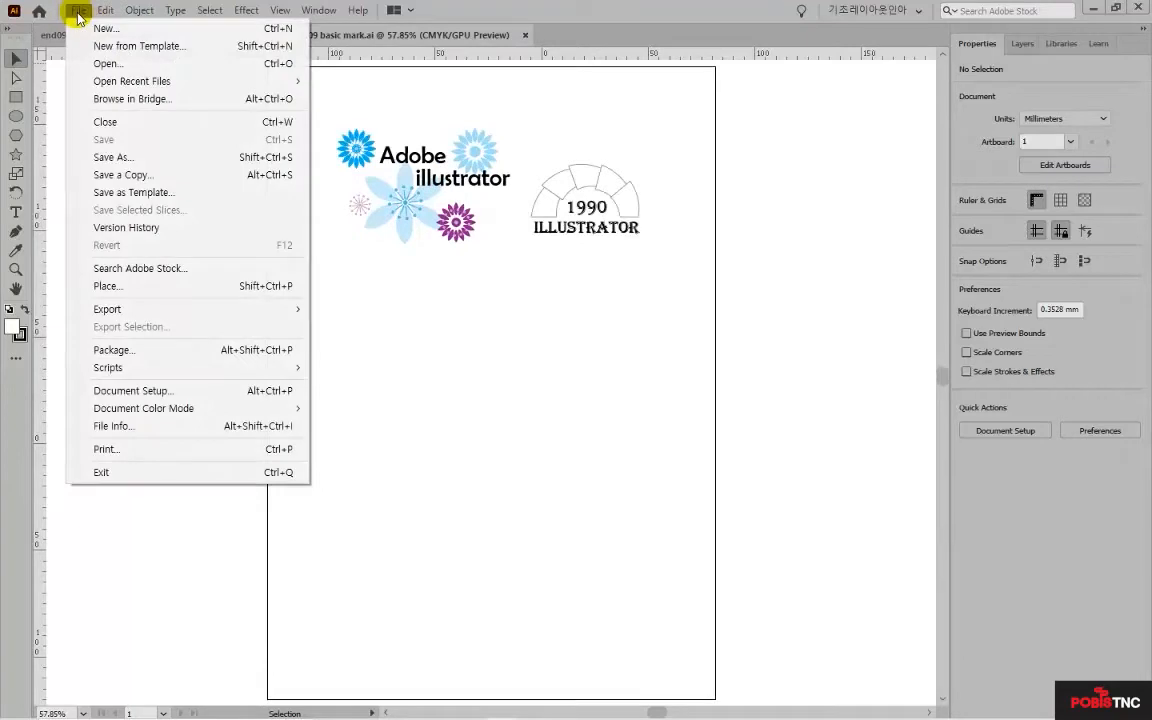
click(138, 287)
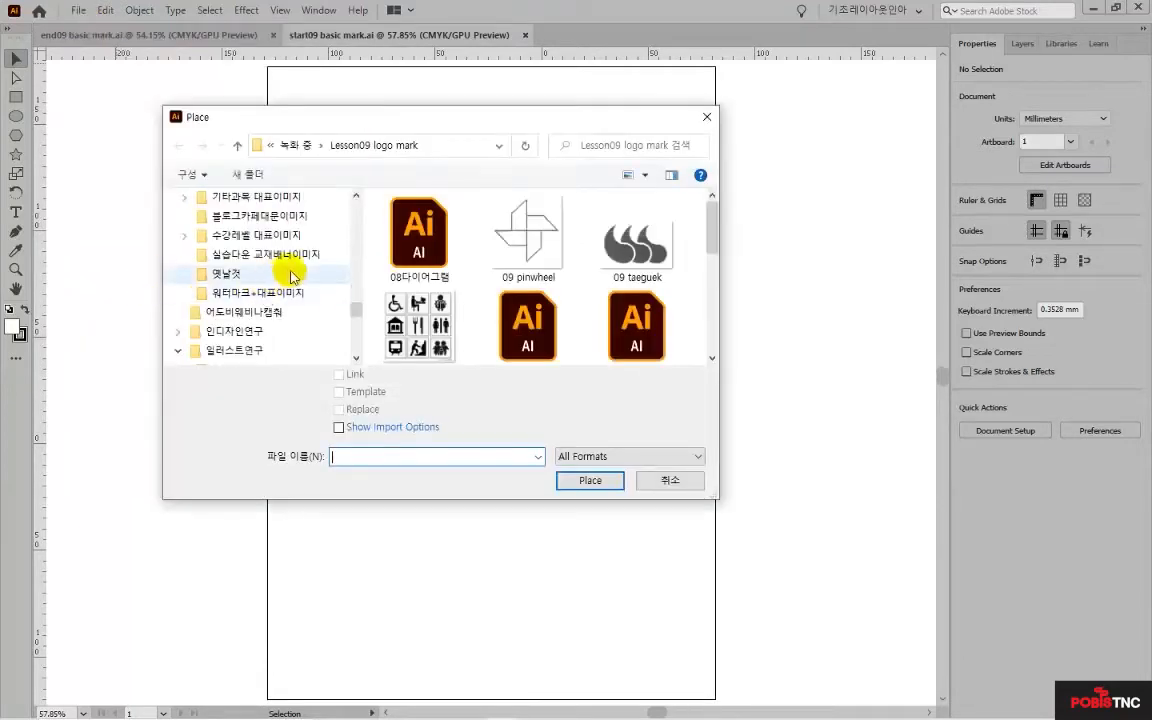
shift+click(562, 262)
click(566, 325)
scroll(717, 239, up, 1)
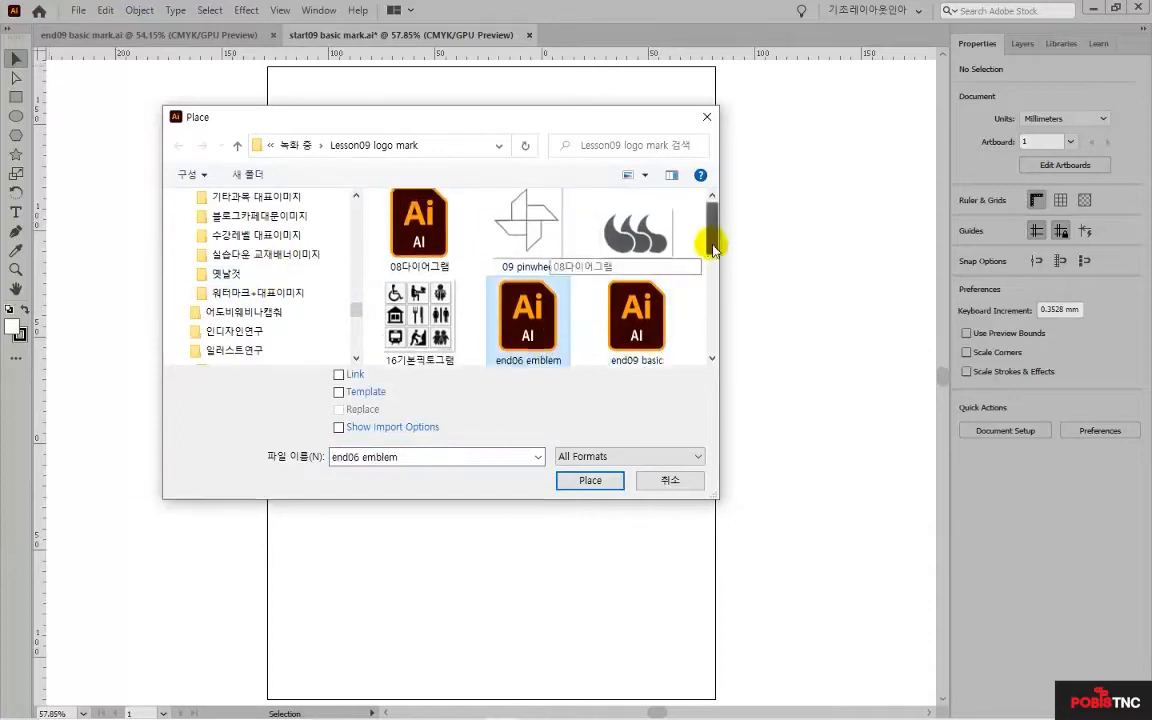
click(510, 238)
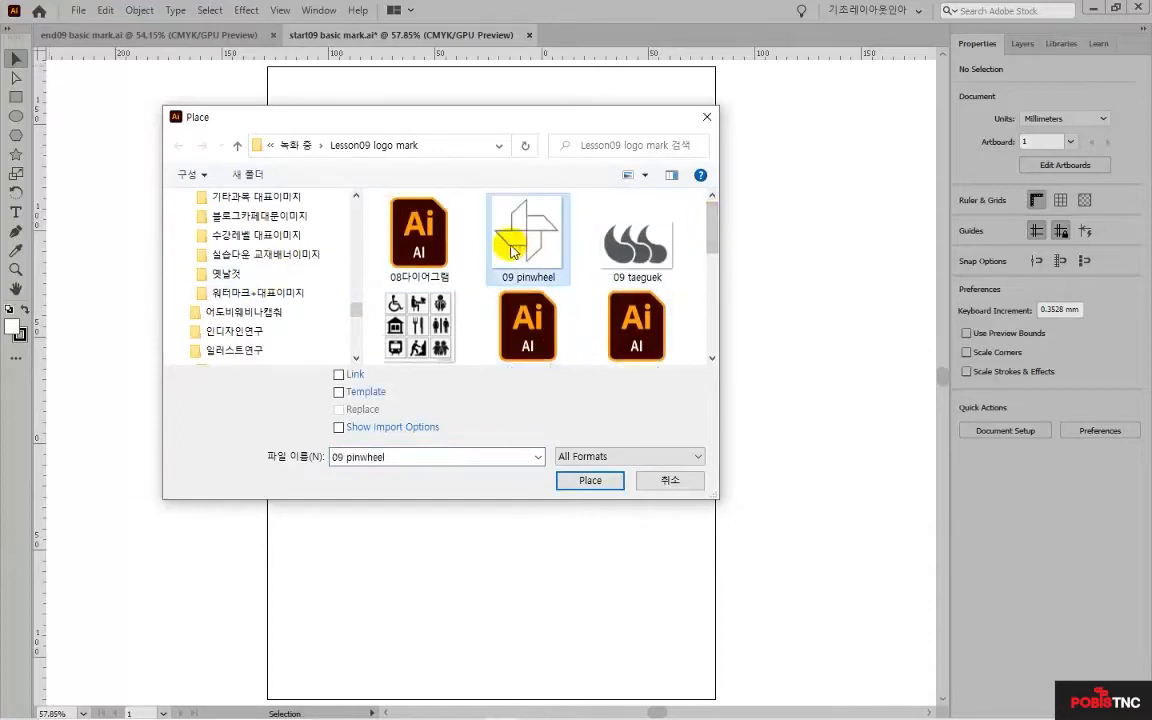
shift+click(631, 257)
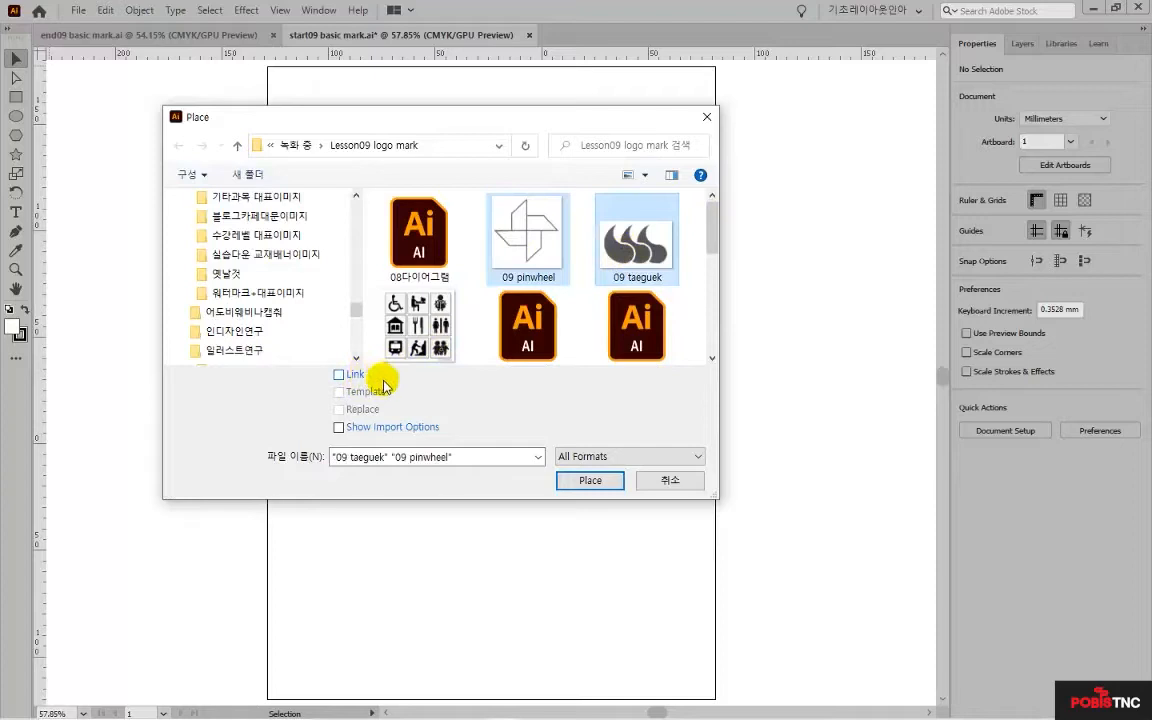
click(570, 481)
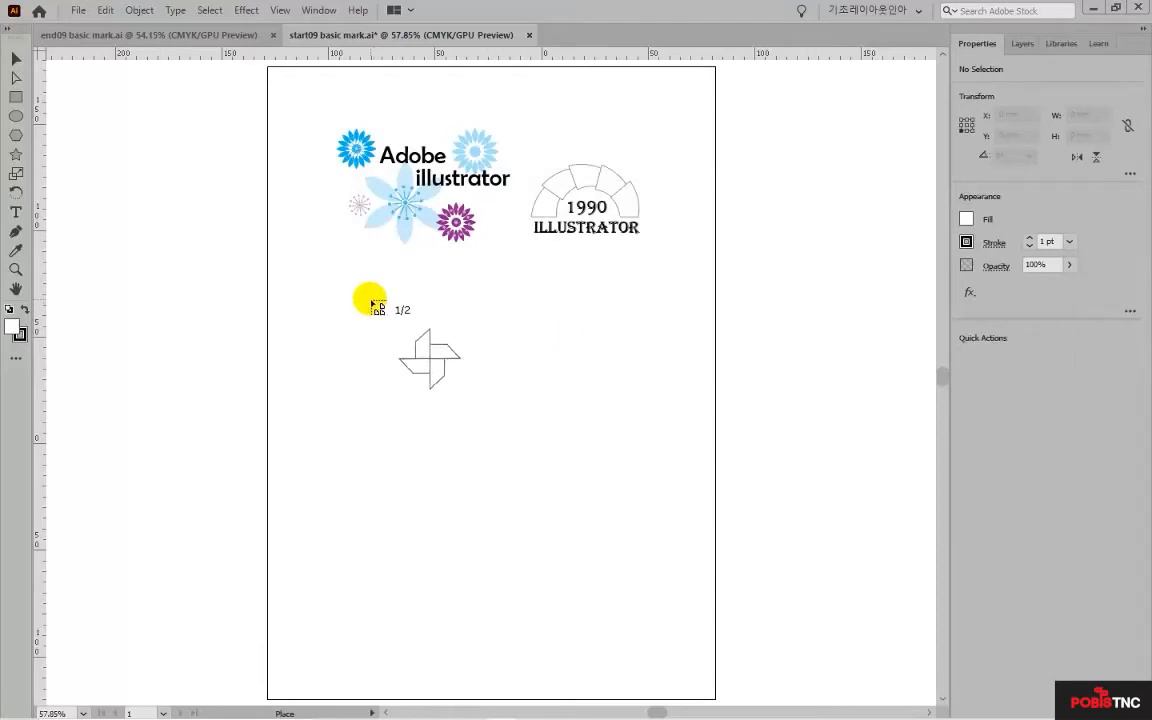
Place the pinwheel about 65 mm wide below the flower logo and the taeguek about 72 mm wide below the 1990 mark, and deselect
click(343, 286)
drag(524, 292, 625, 388)
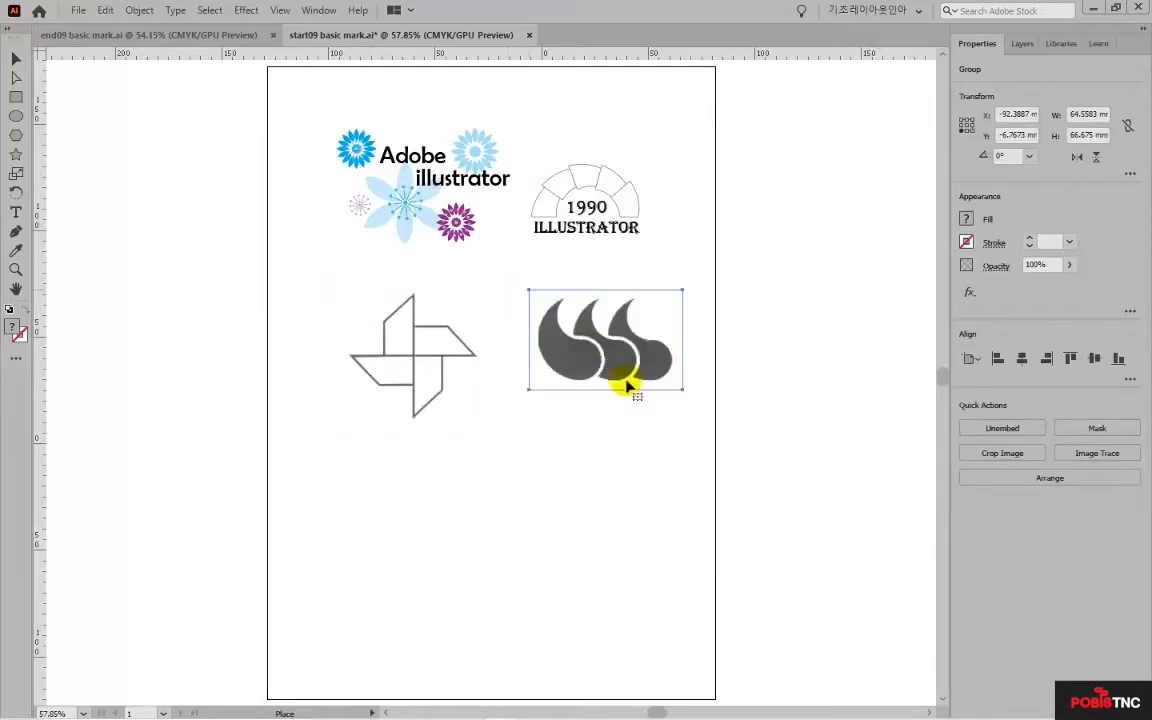
click(651, 443)
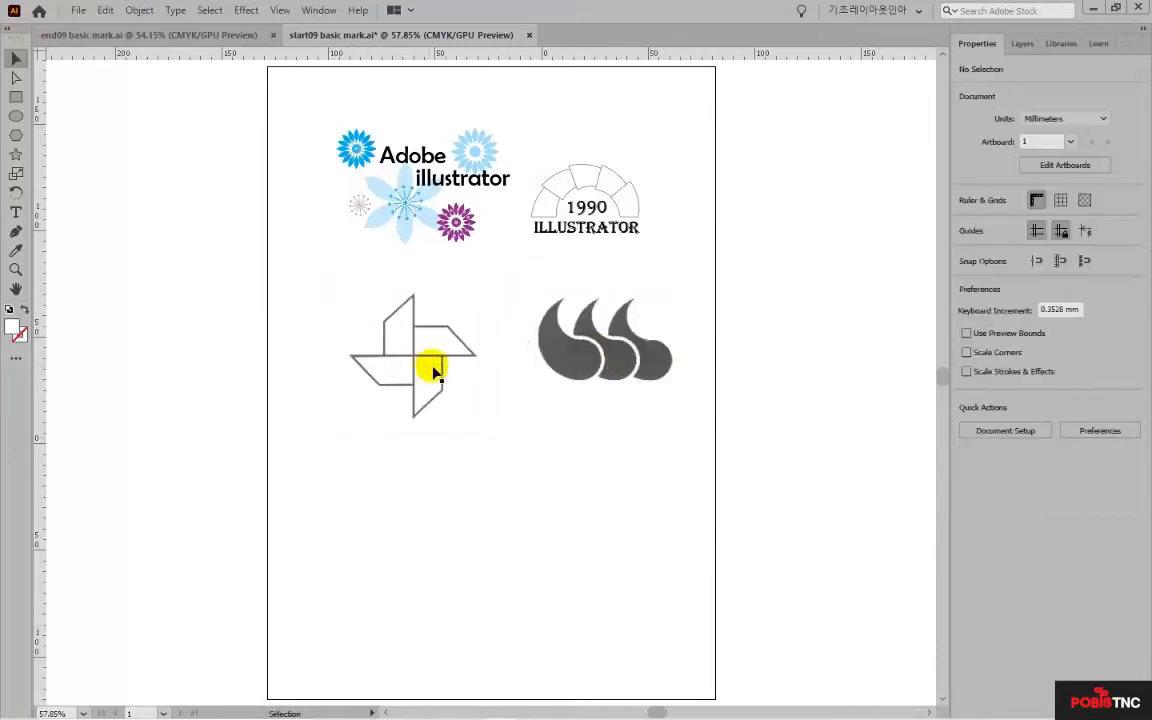
Lock the placed taeguek image below the 1990 mark
click(434, 362)
click(576, 365)
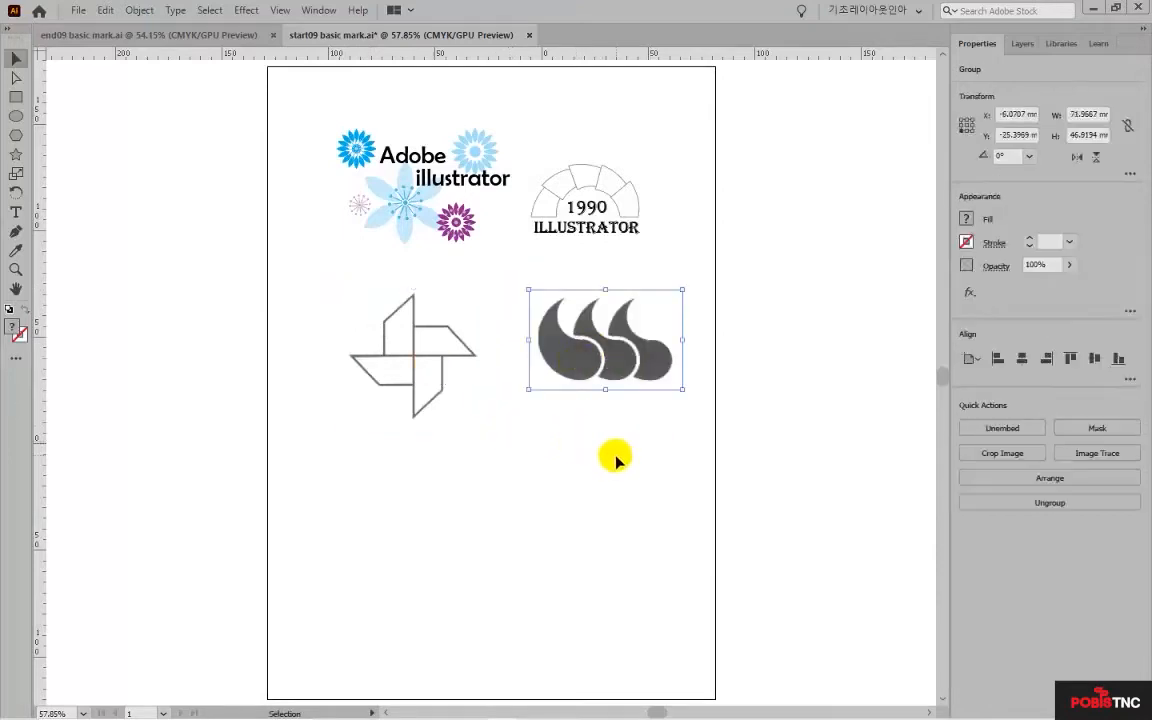
click(140, 11)
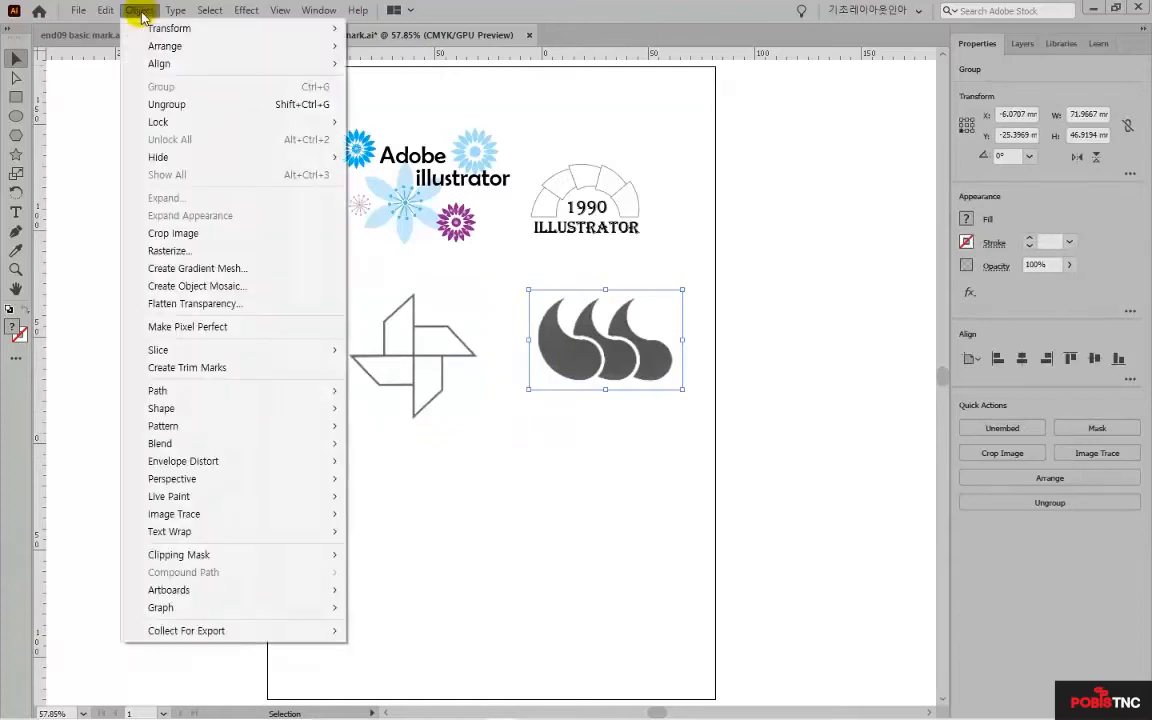
mouse_move(171, 122)
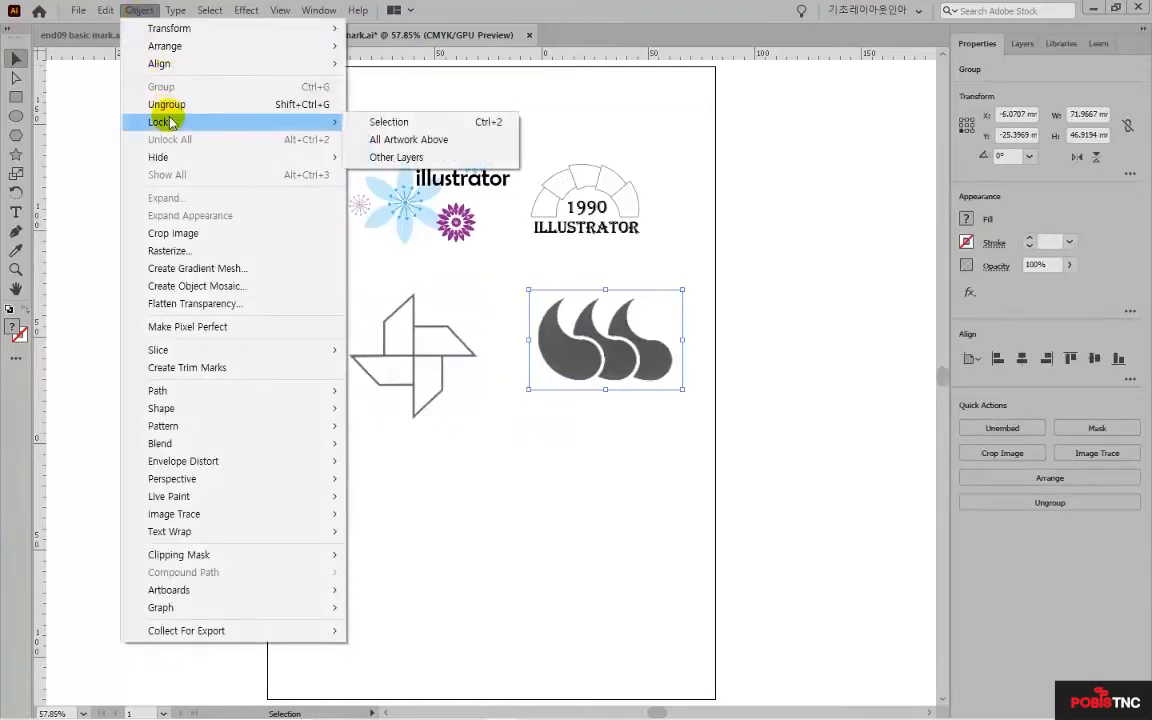
click(435, 122)
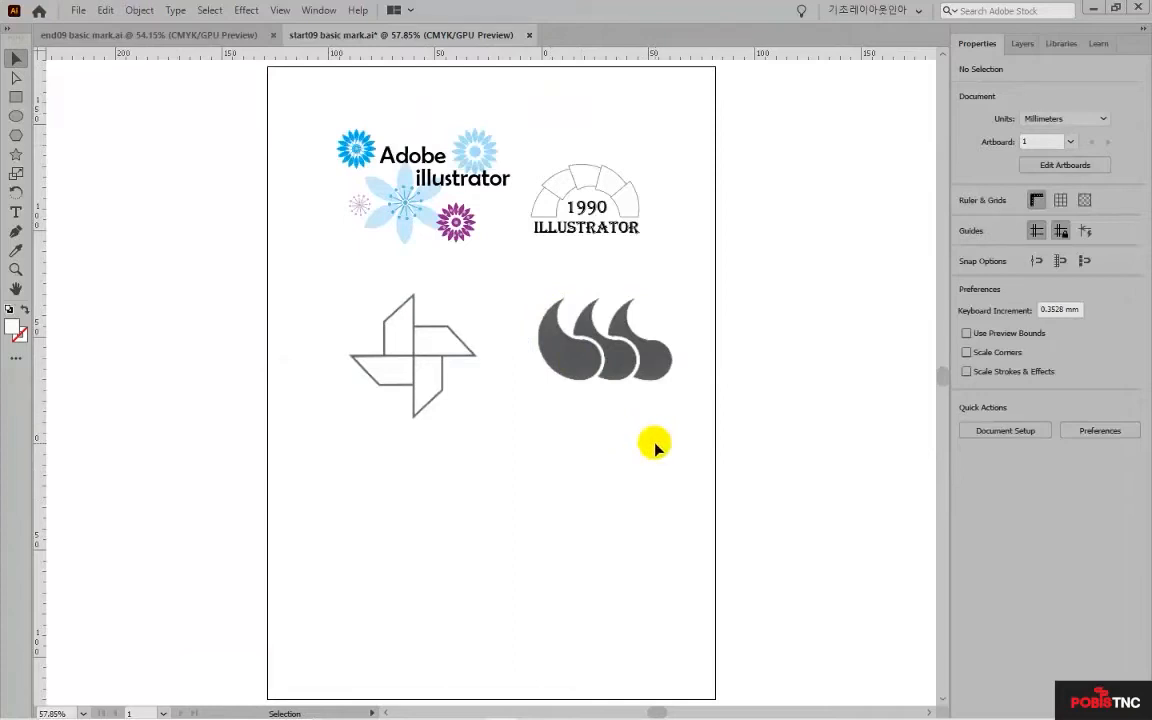
Move the taeguek image slightly to the left beneath the 1990 mark
click(595, 370)
click(1021, 46)
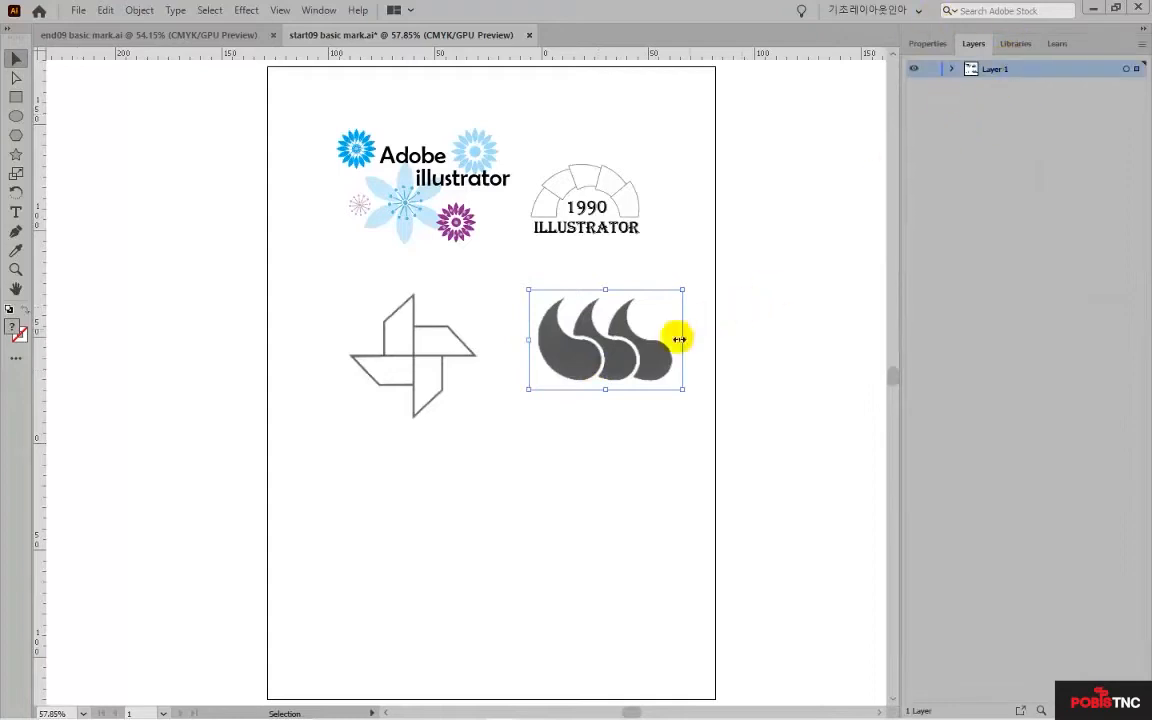
drag(596, 347, 584, 347)
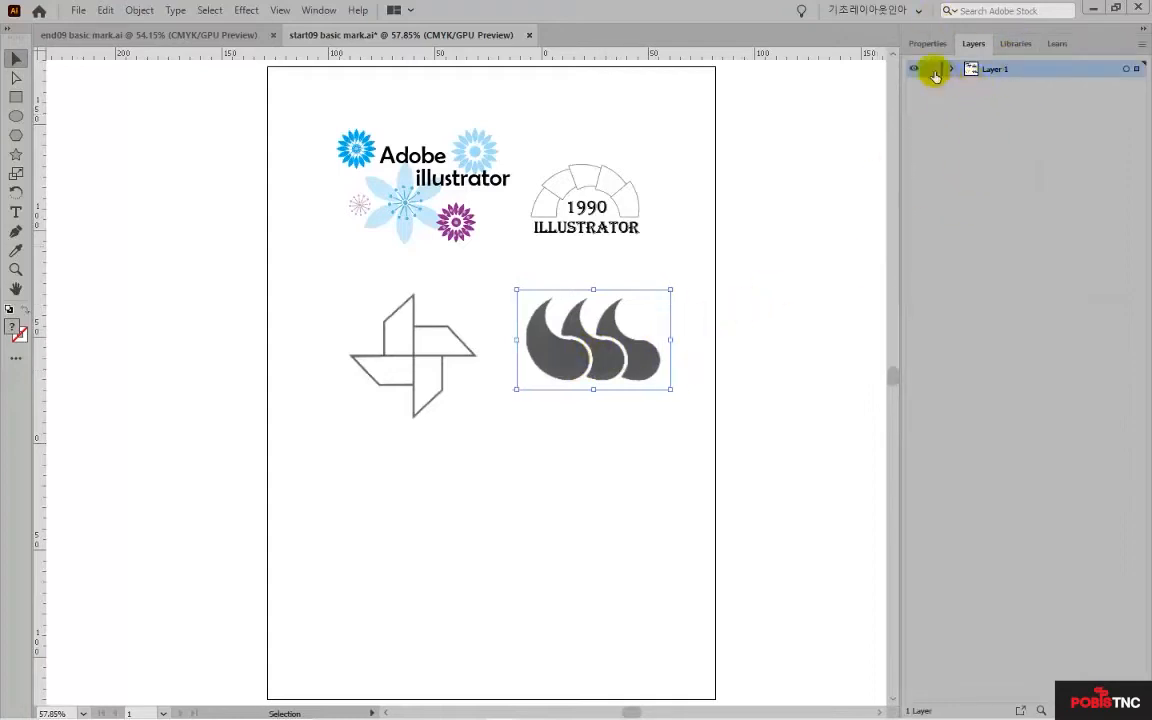
Lock Layer 1 with the marks and both reference images, and add a new Layer 2 above it
drag(381, 432, 600, 345)
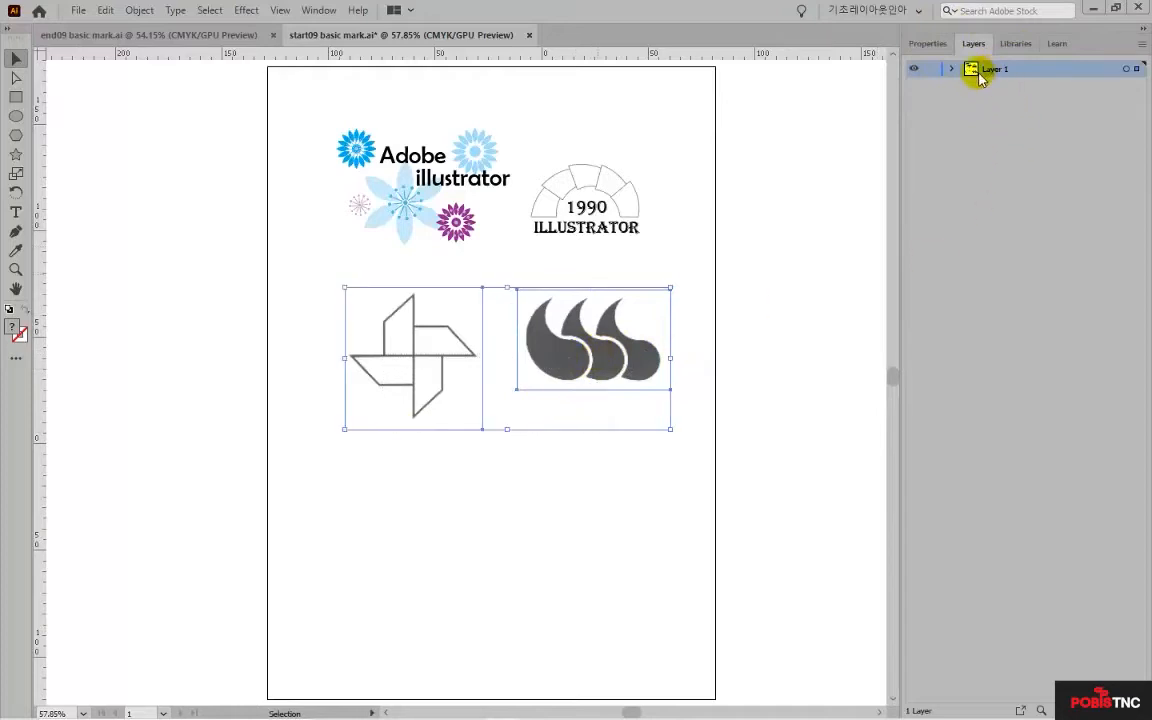
drag(718, 303, 414, 414)
drag(708, 350, 421, 376)
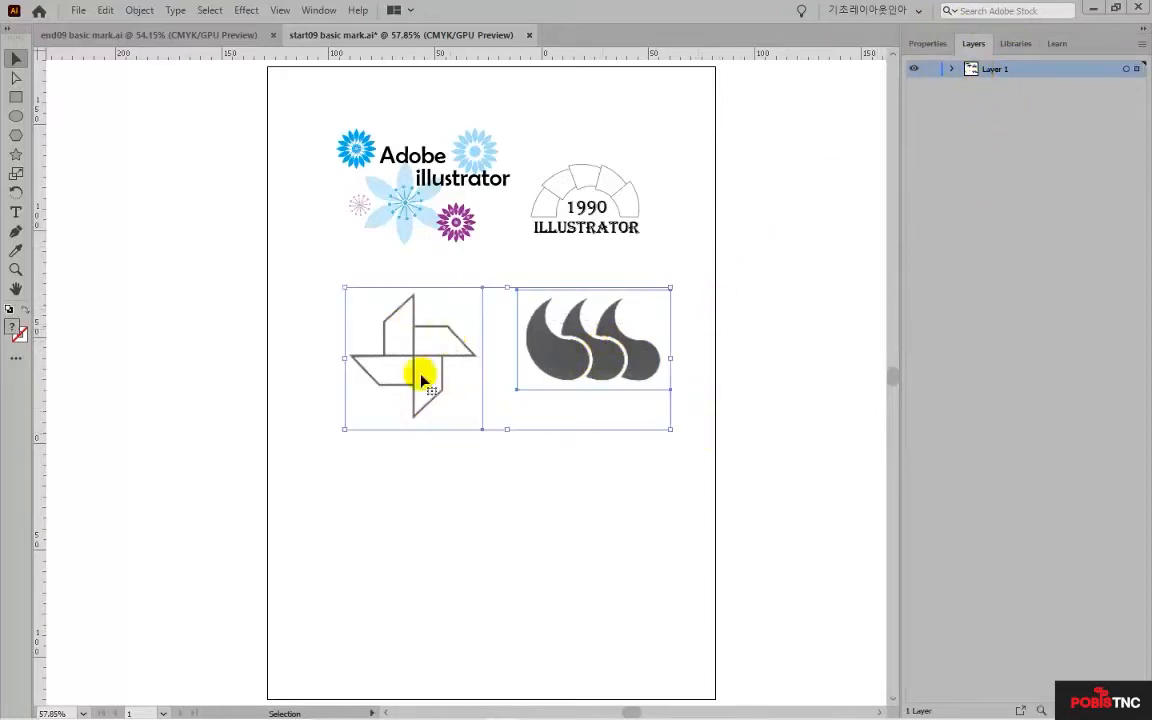
click(931, 70)
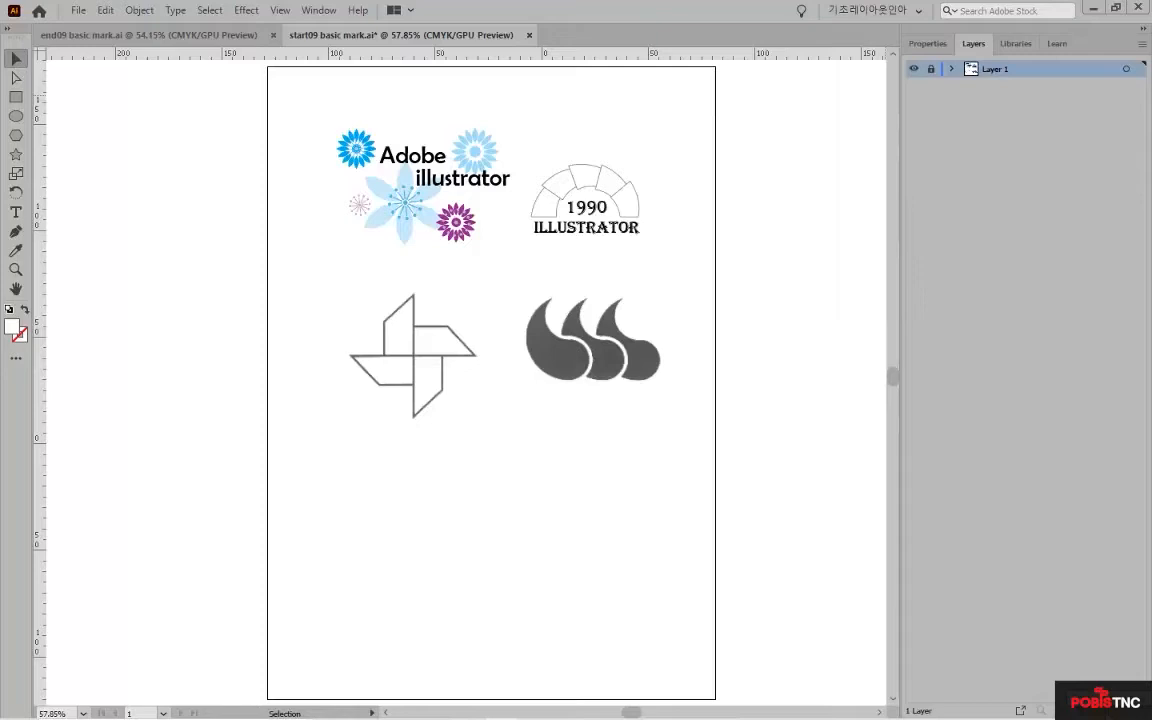
key(ctrl+l)
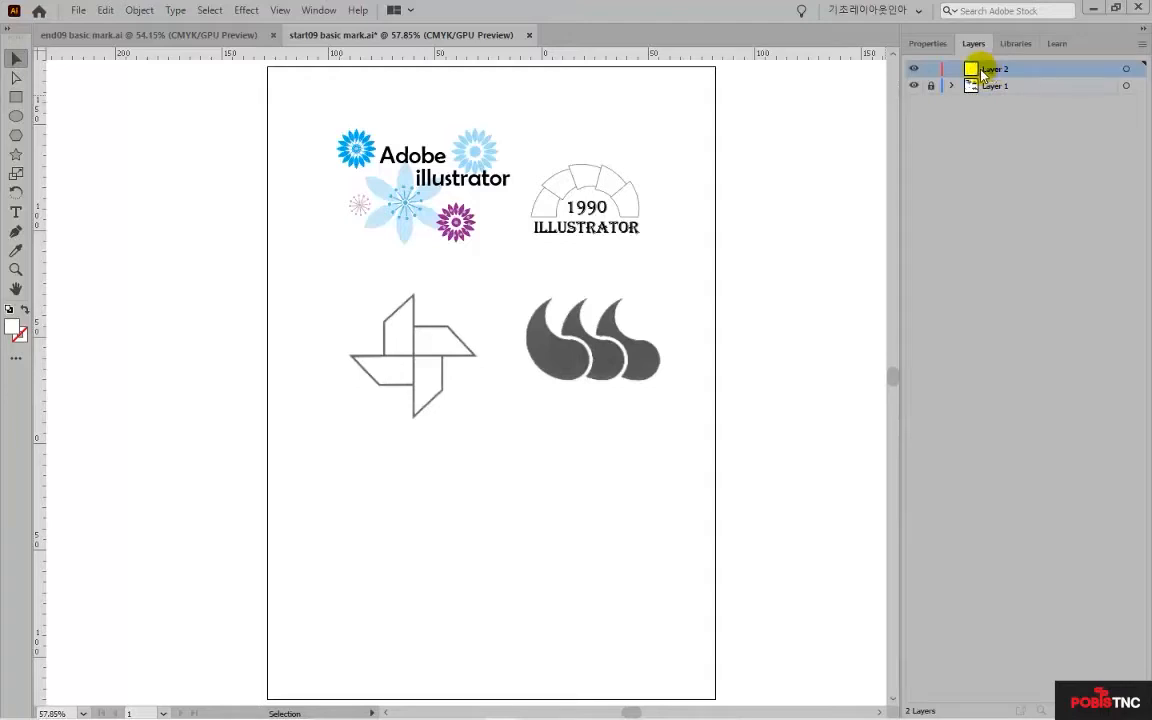
Draw a rectangle about 30 × 14 mm over the pinwheel's upper-right blade and set its fill to None
scroll(439, 370, up, 5)
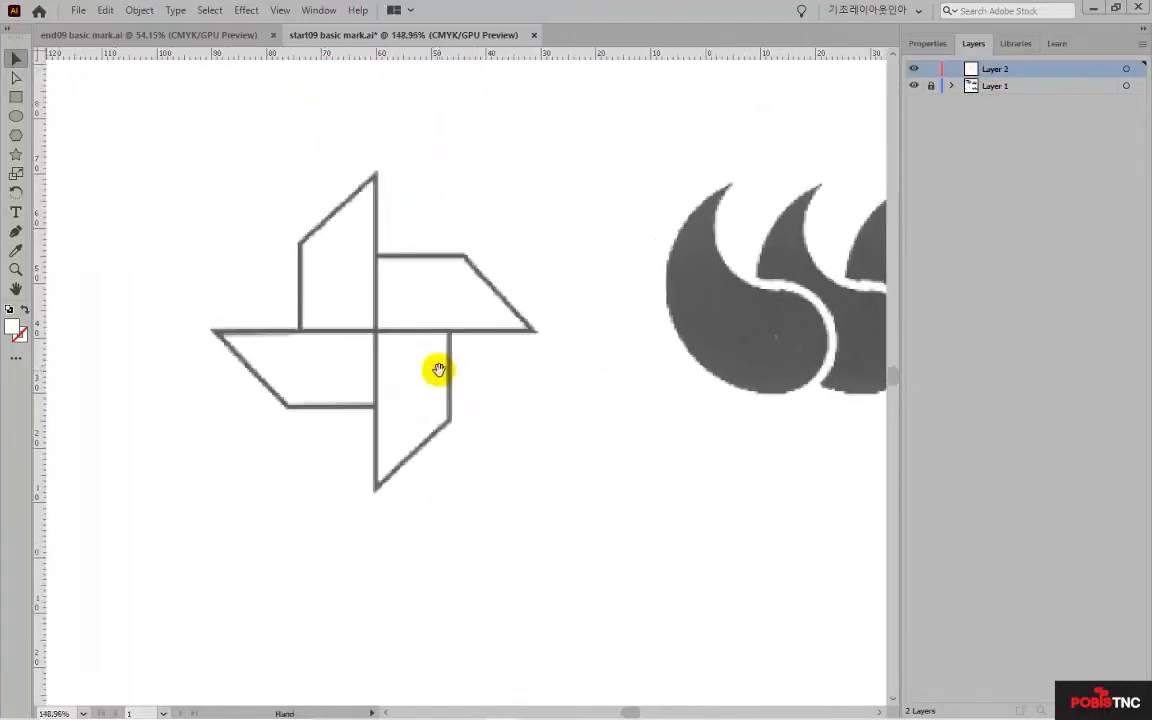
scroll(439, 370, up, 1)
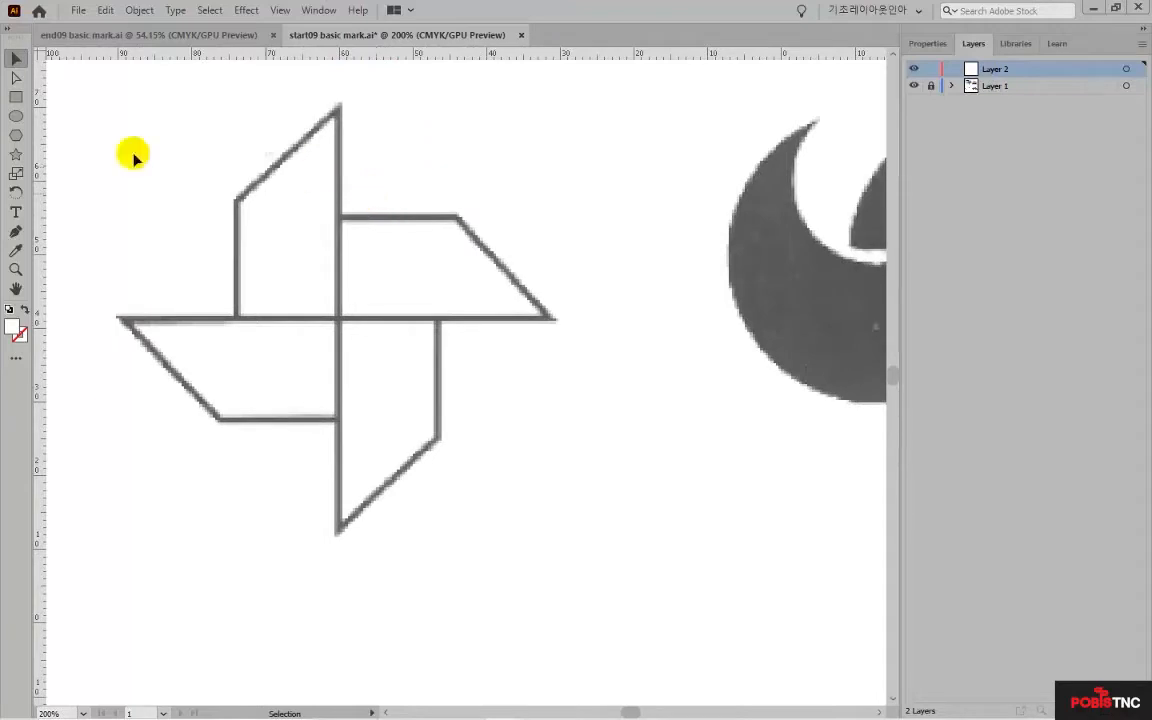
click(16, 97)
drag(340, 318, 566, 214)
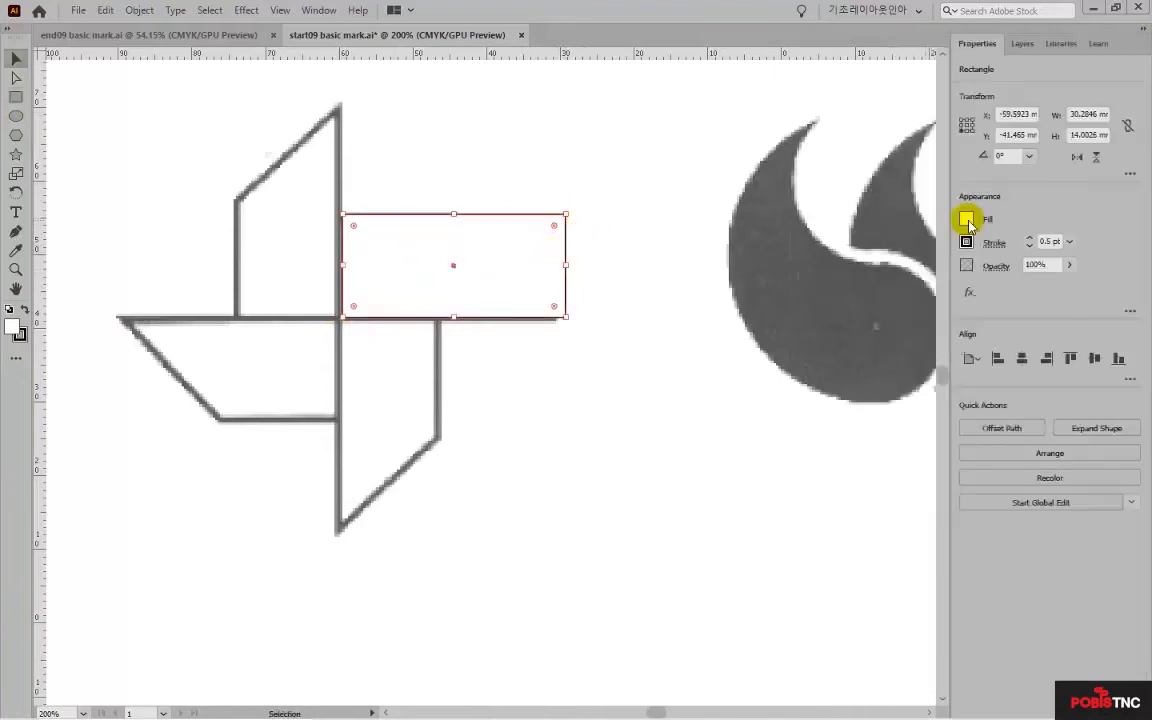
click(967, 221)
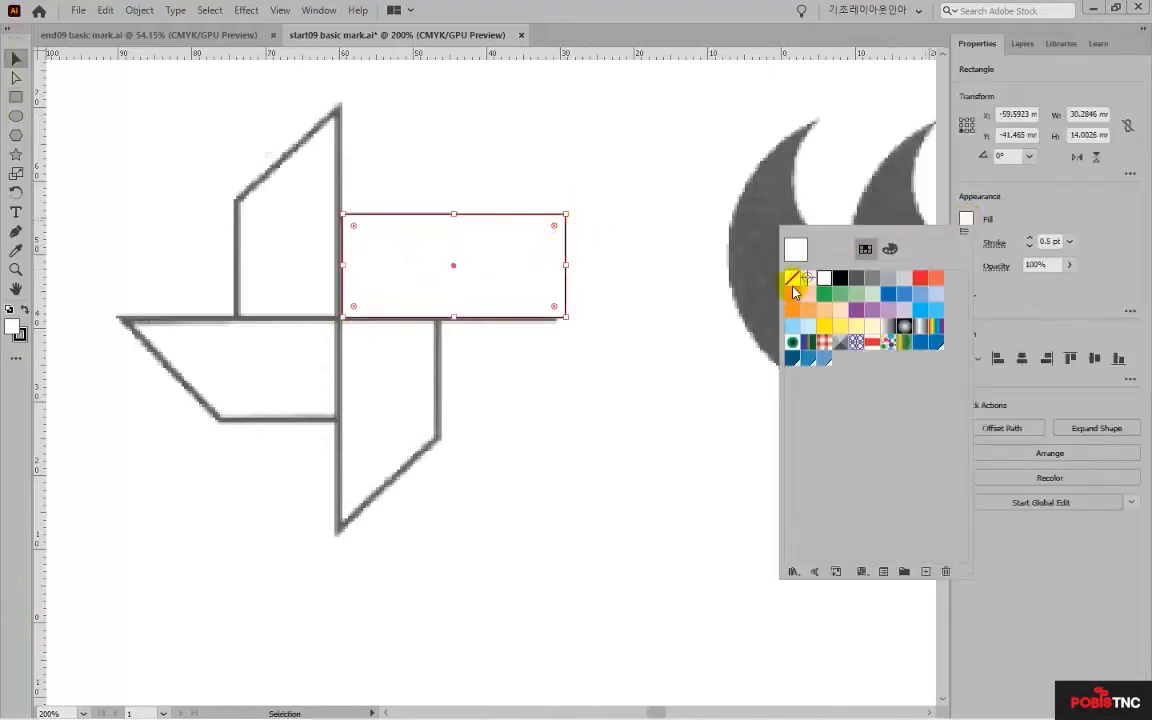
click(792, 278)
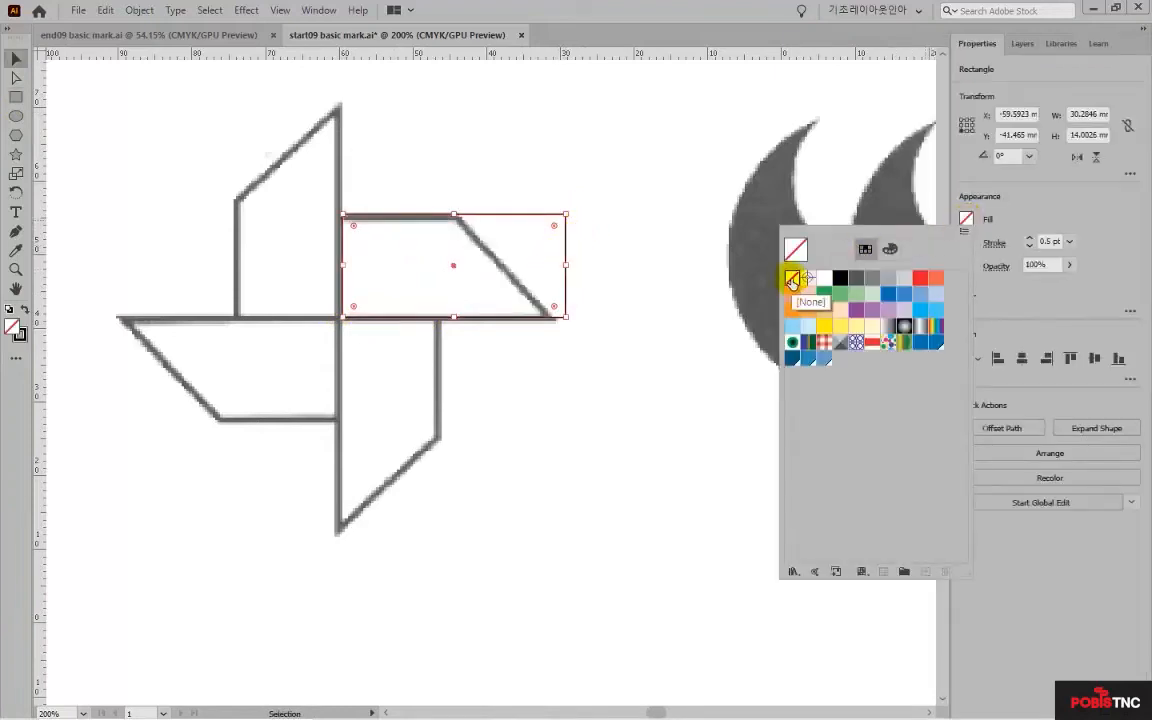
click(590, 254)
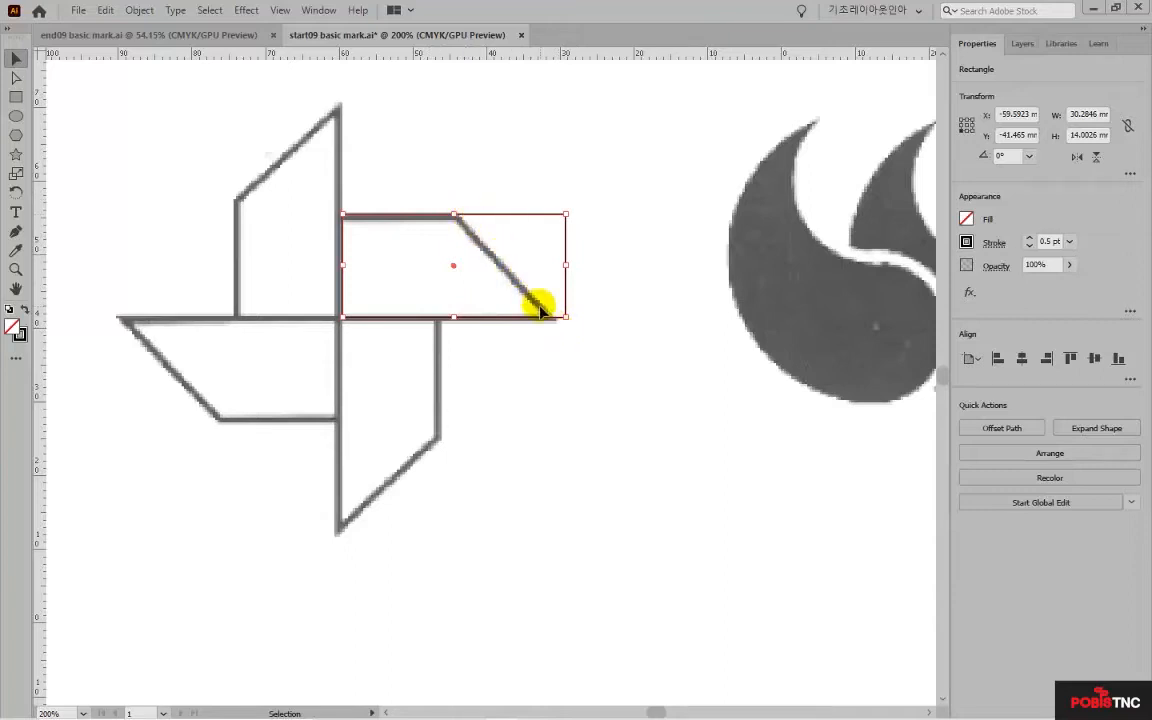
Narrow the rectangle to about 28 mm and trim its upper-right corner to the blade's slant by adding and deleting anchor points
drag(566, 267, 552, 267)
click(16, 230)
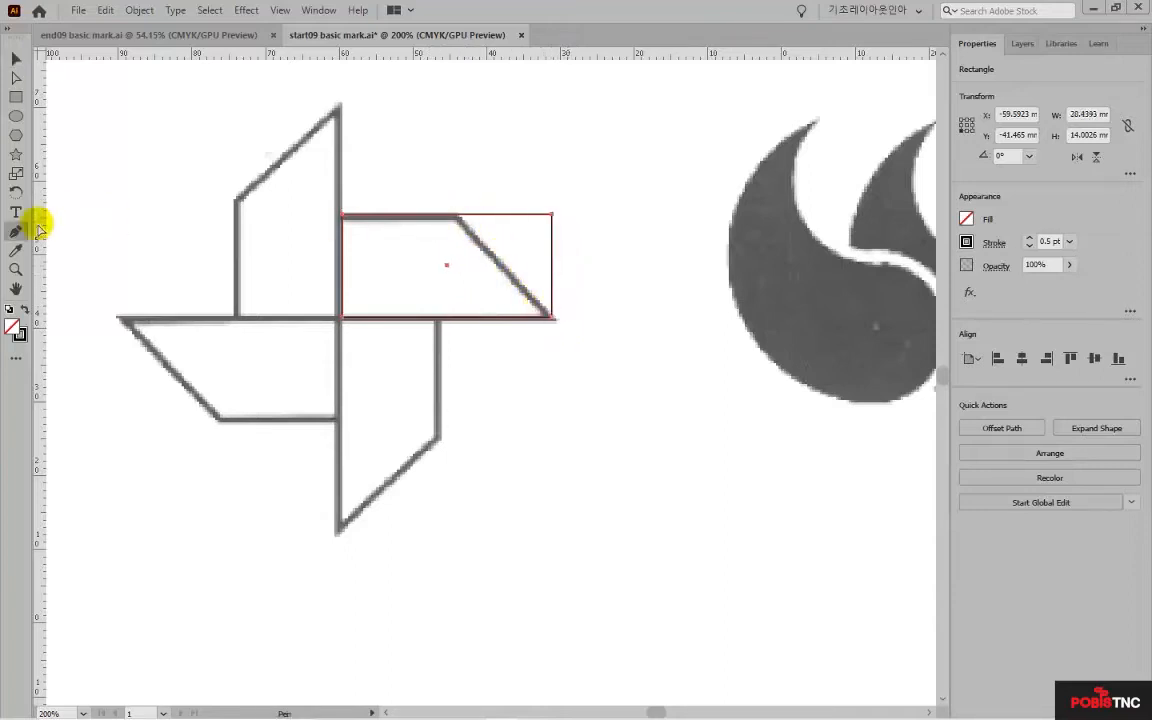
click(458, 216)
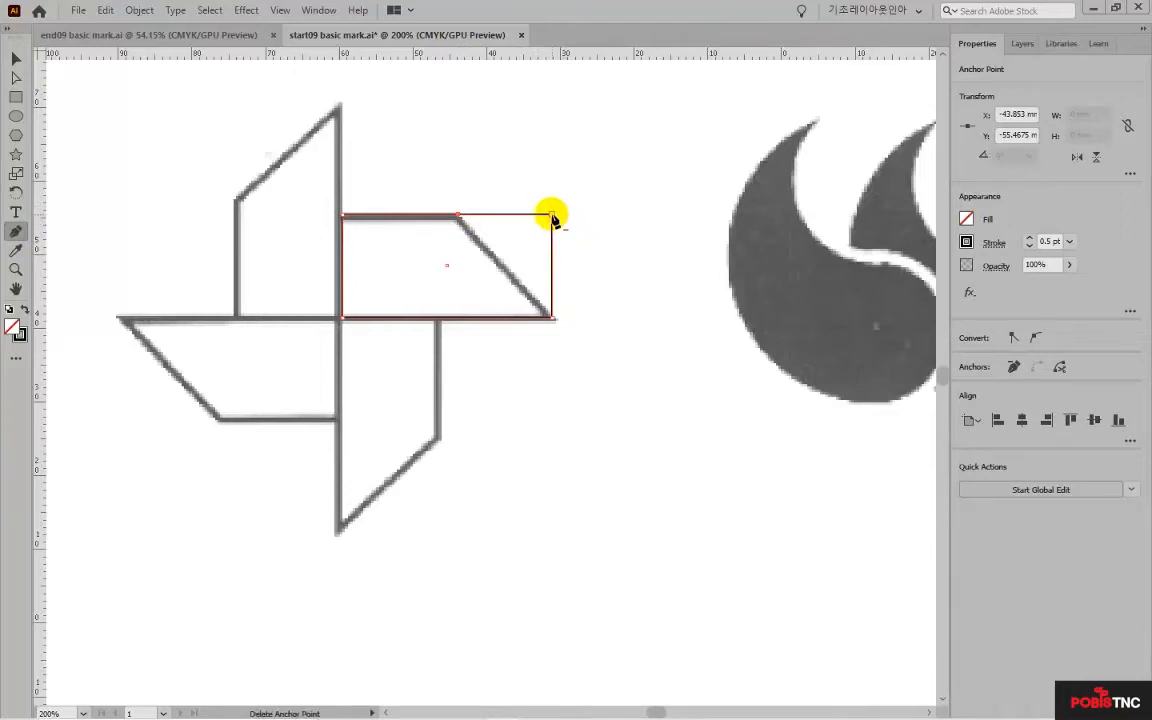
click(551, 215)
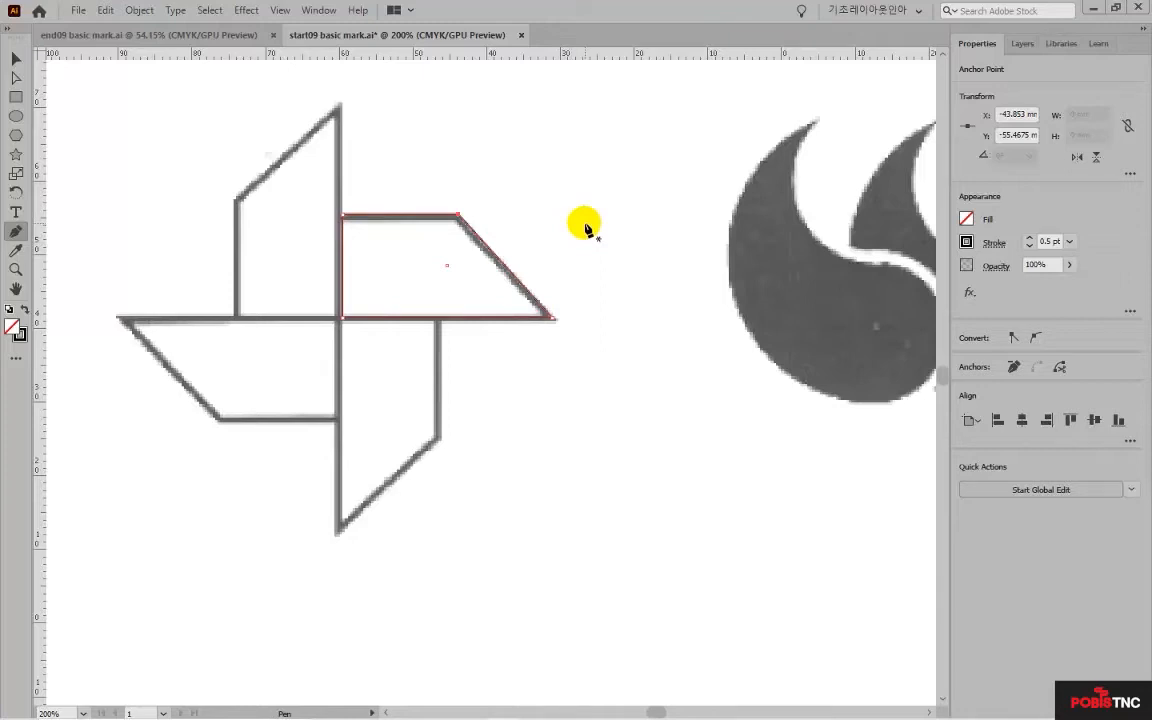
key(v)
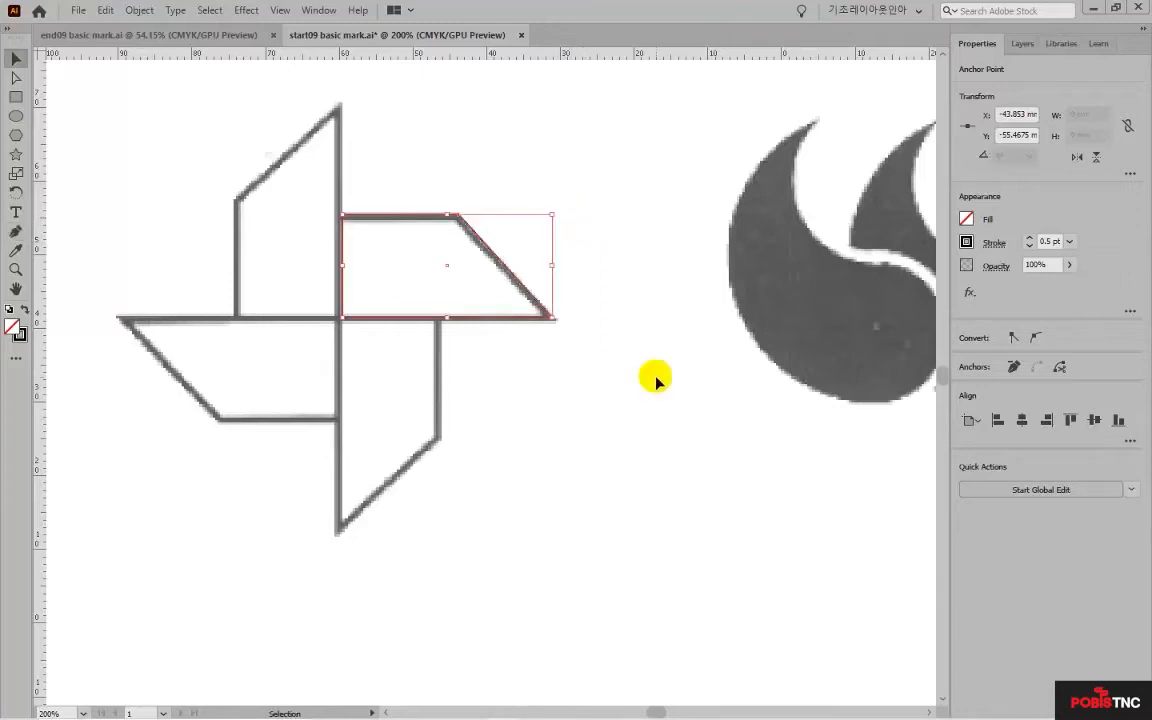
Make a copy of the traced blade rotated 90° about the pinwheel's centre
click(16, 195)
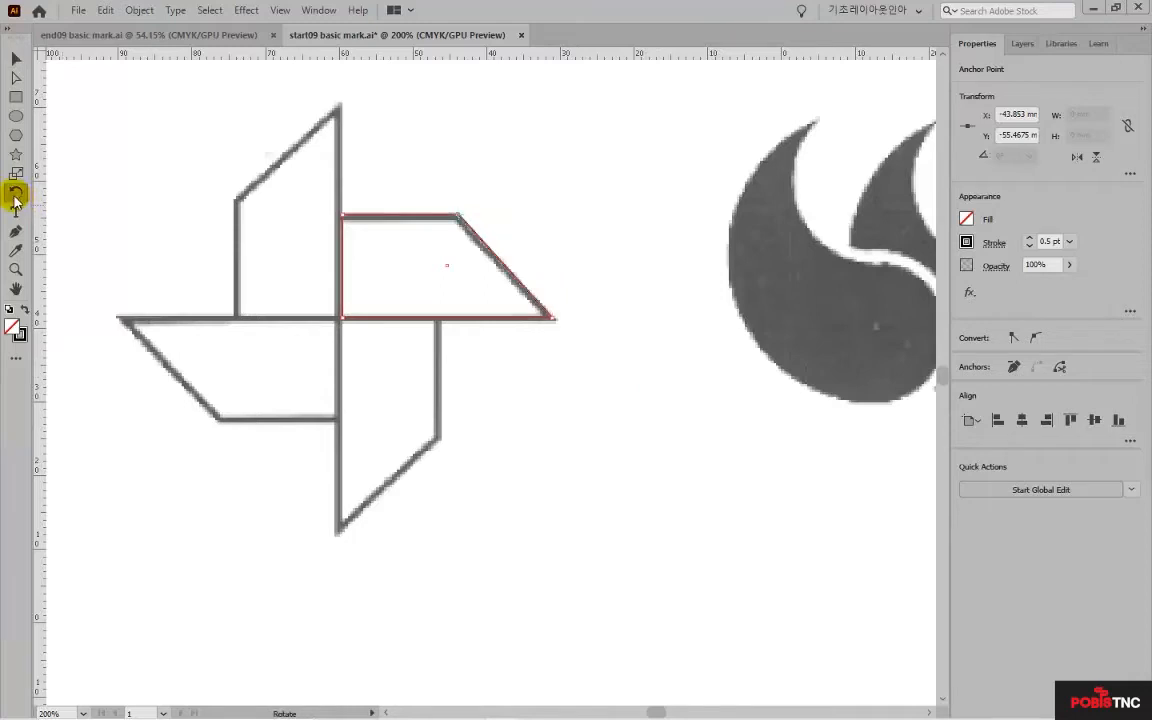
click(446, 266)
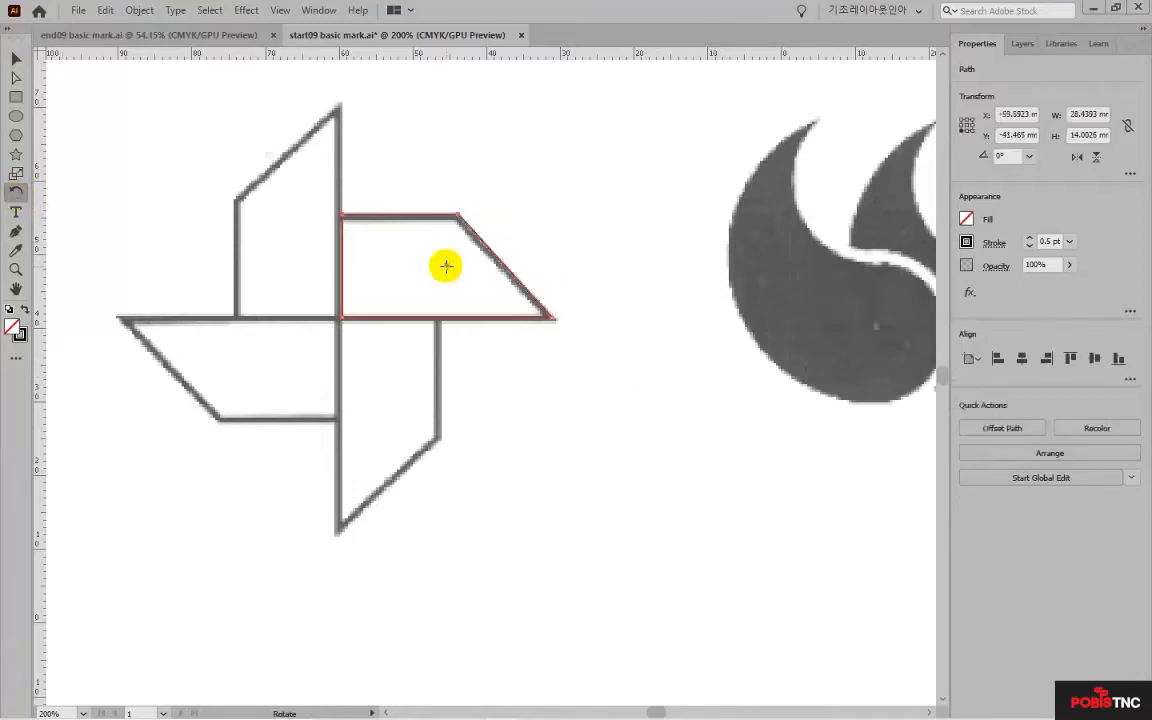
alt+click(340, 316)
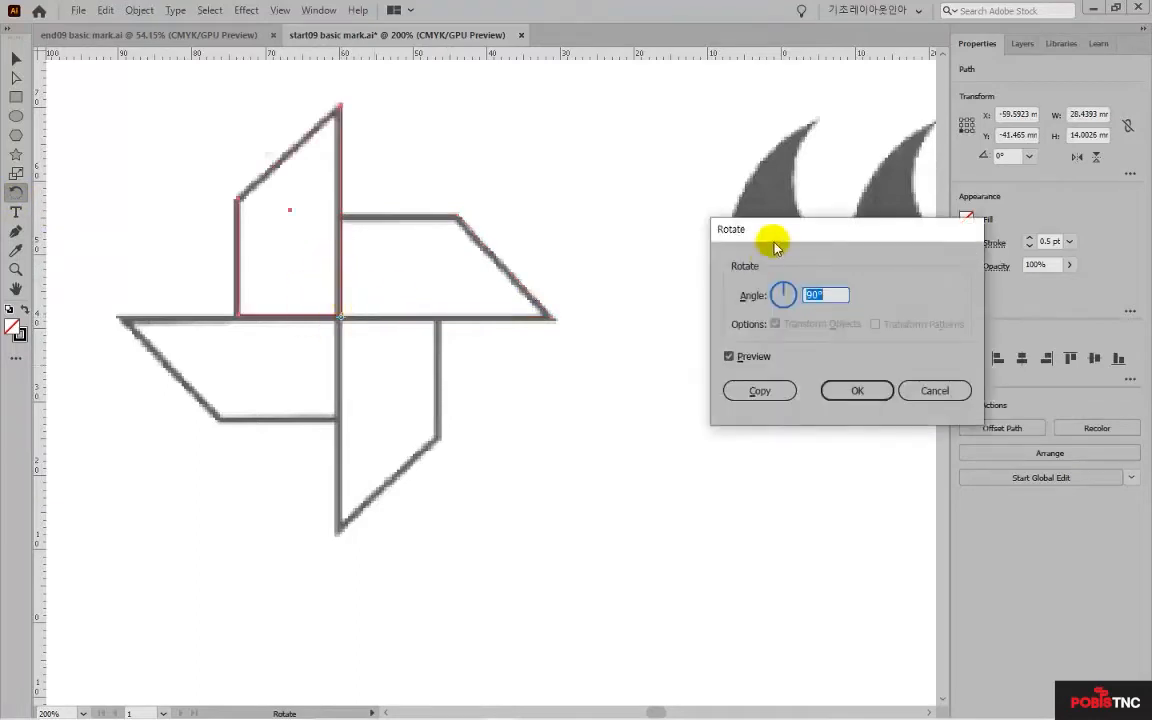
drag(770, 232, 617, 117)
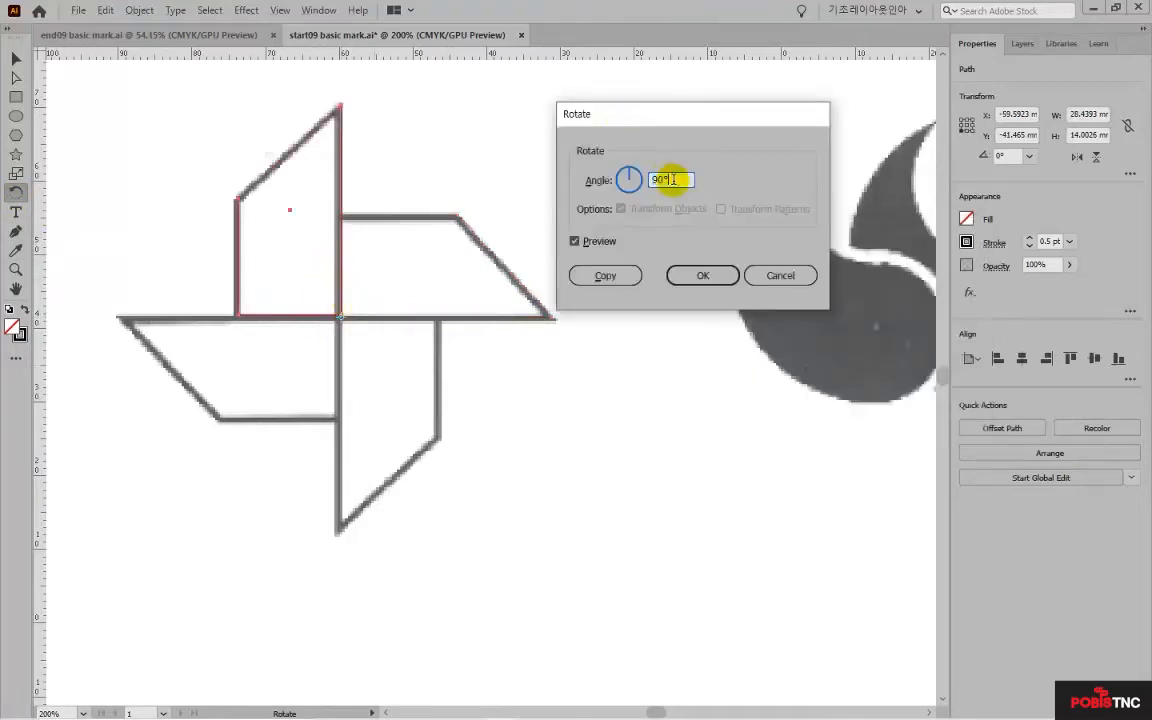
click(617, 280)
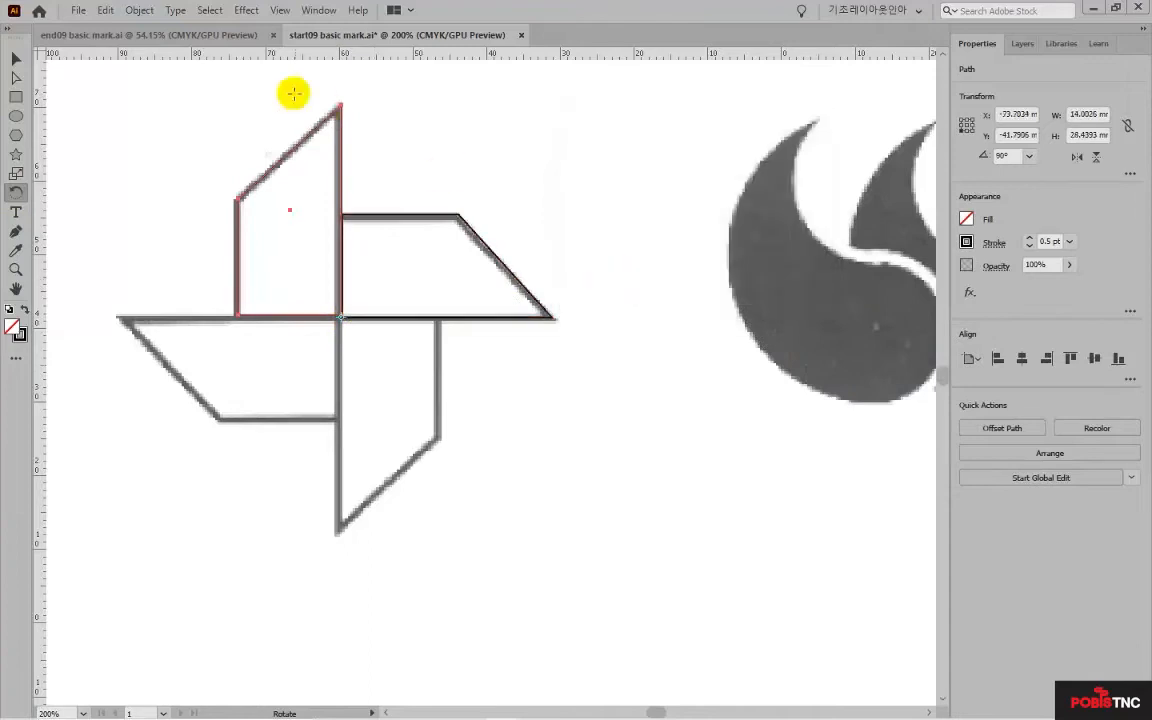
Repeat the rotated copy twice to complete the four-blade pinwheel, and clear the selection
click(139, 11)
mouse_move(150, 28)
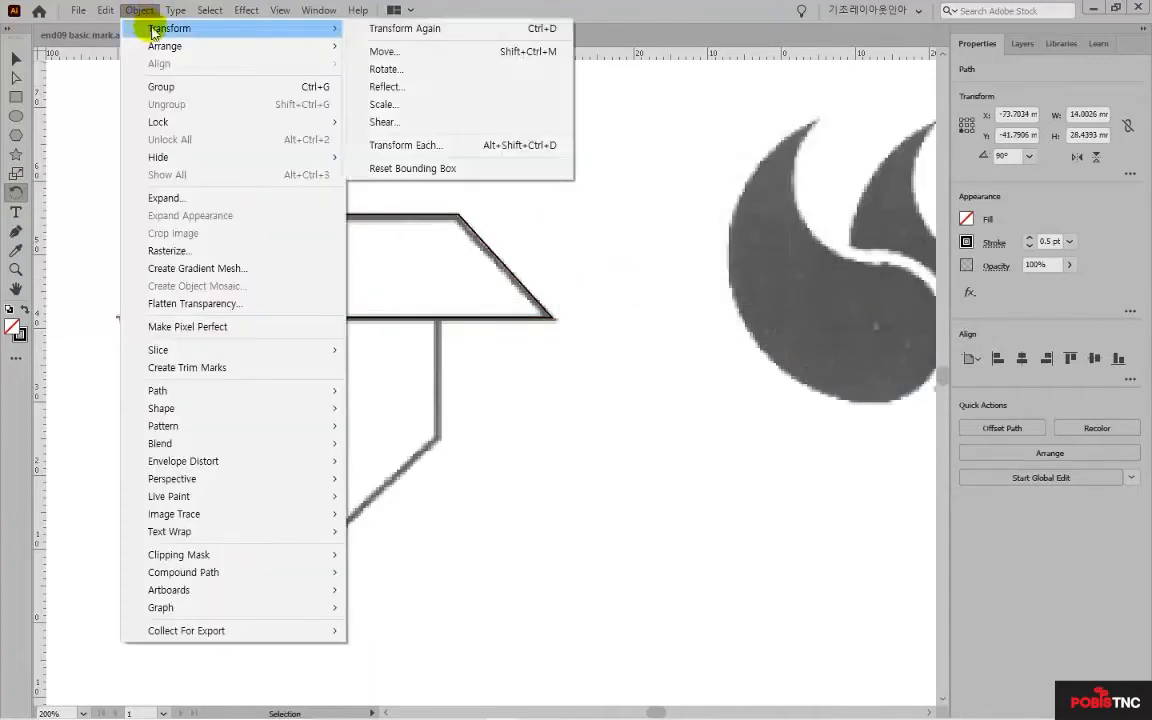
click(377, 30)
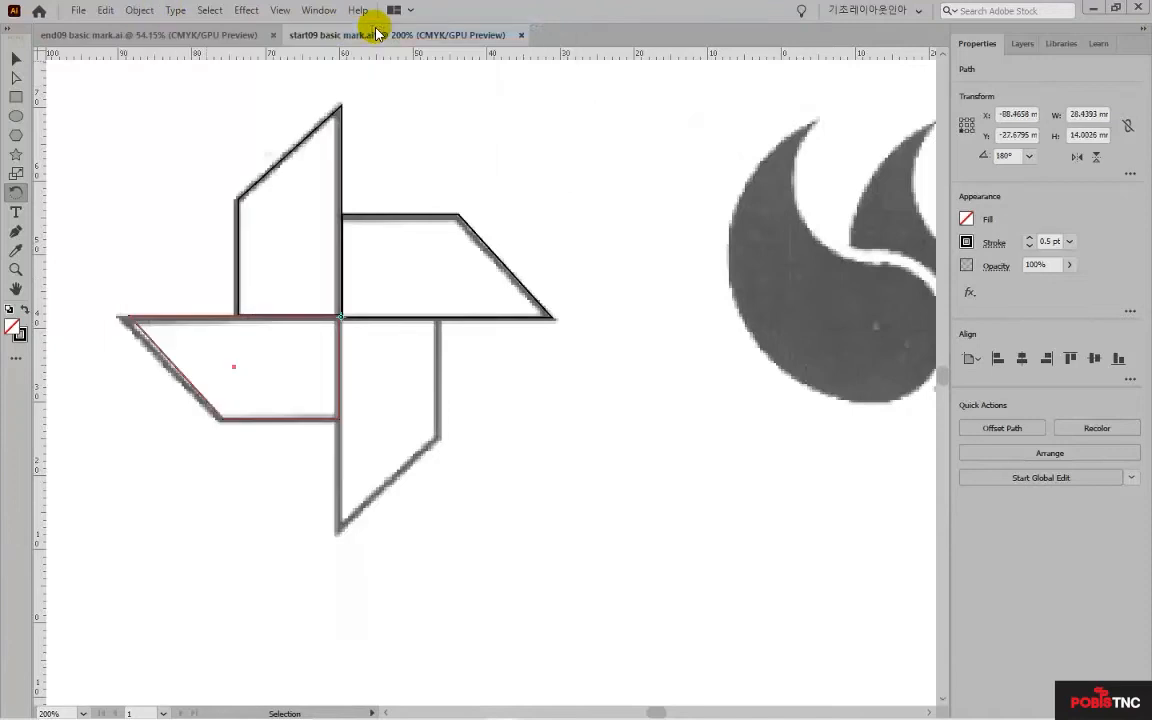
key(ctrl+d)
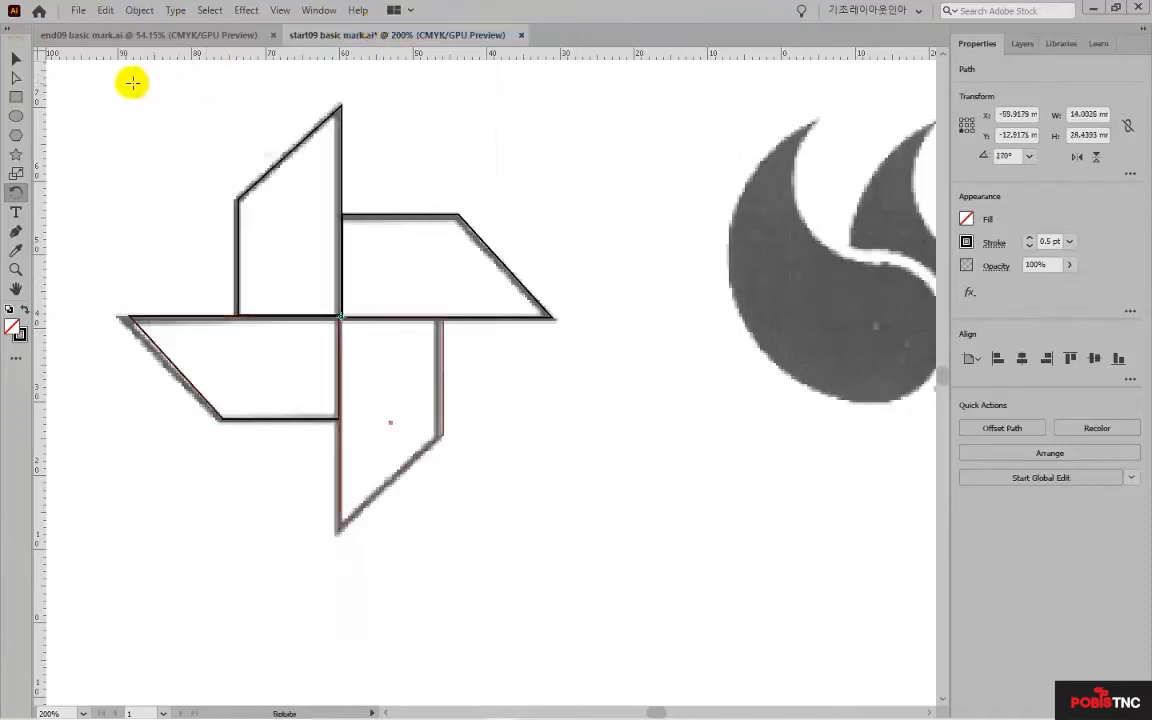
click(16, 59)
key(ctrl+a)
click(564, 214)
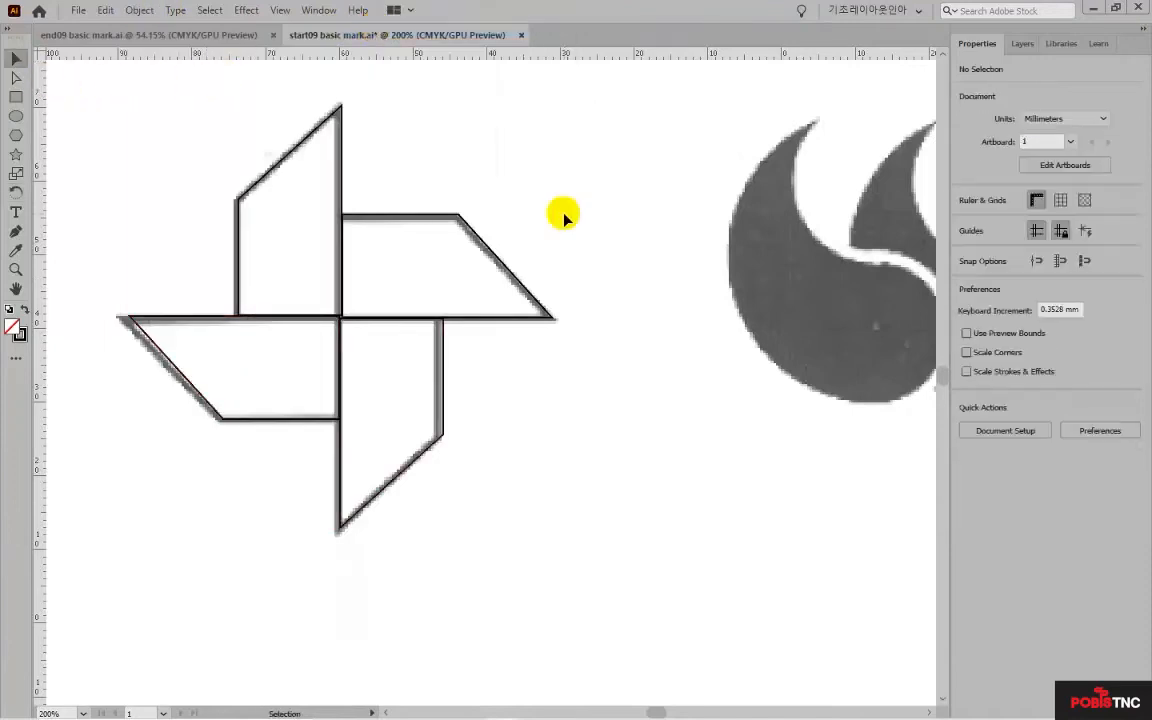
Toggle Layer 1's visibility off and on to compare the traced pinwheel with its reference image
click(1022, 43)
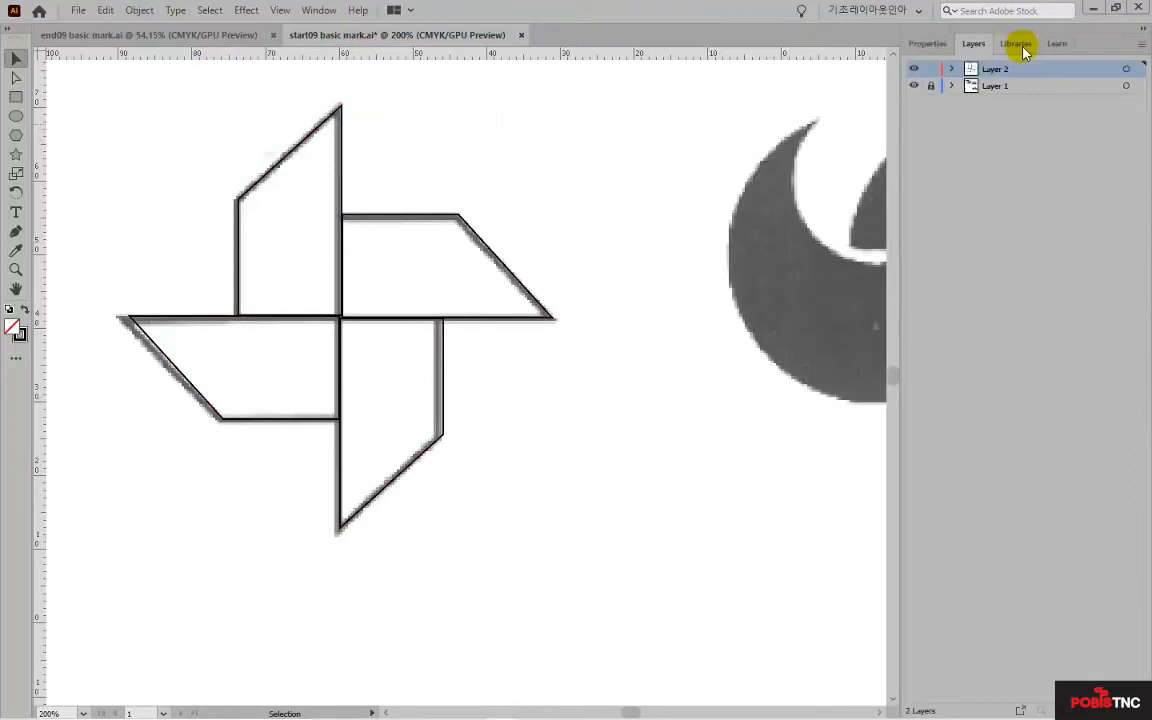
click(912, 88)
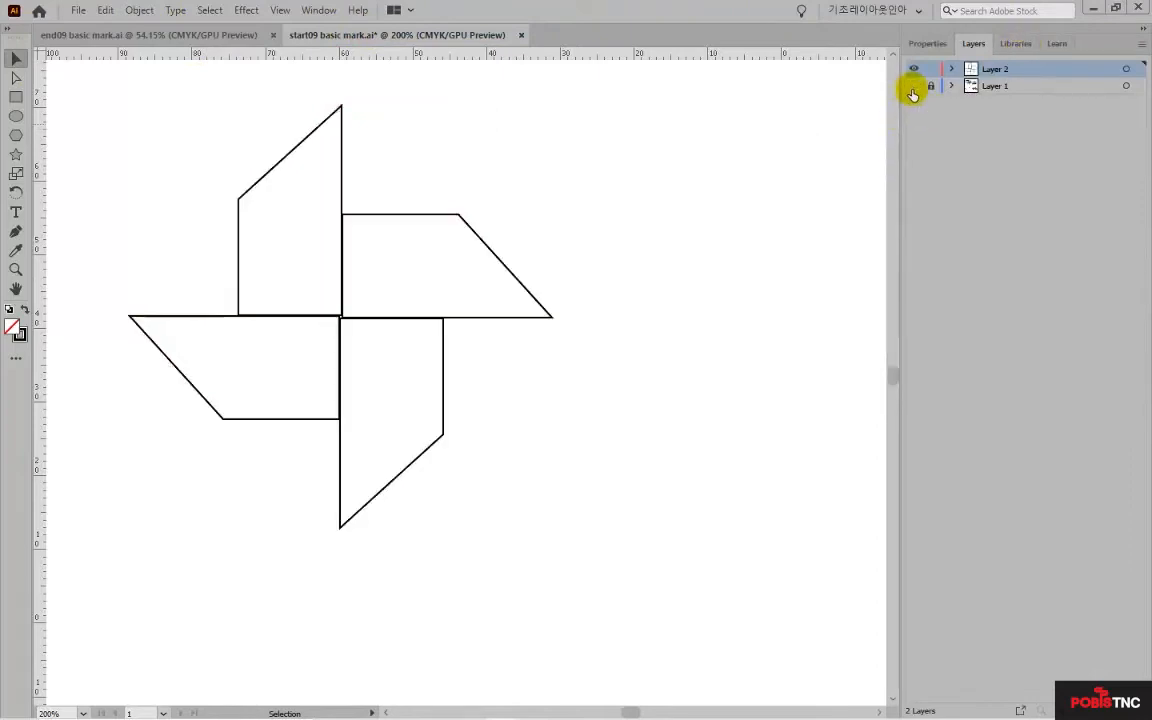
click(912, 90)
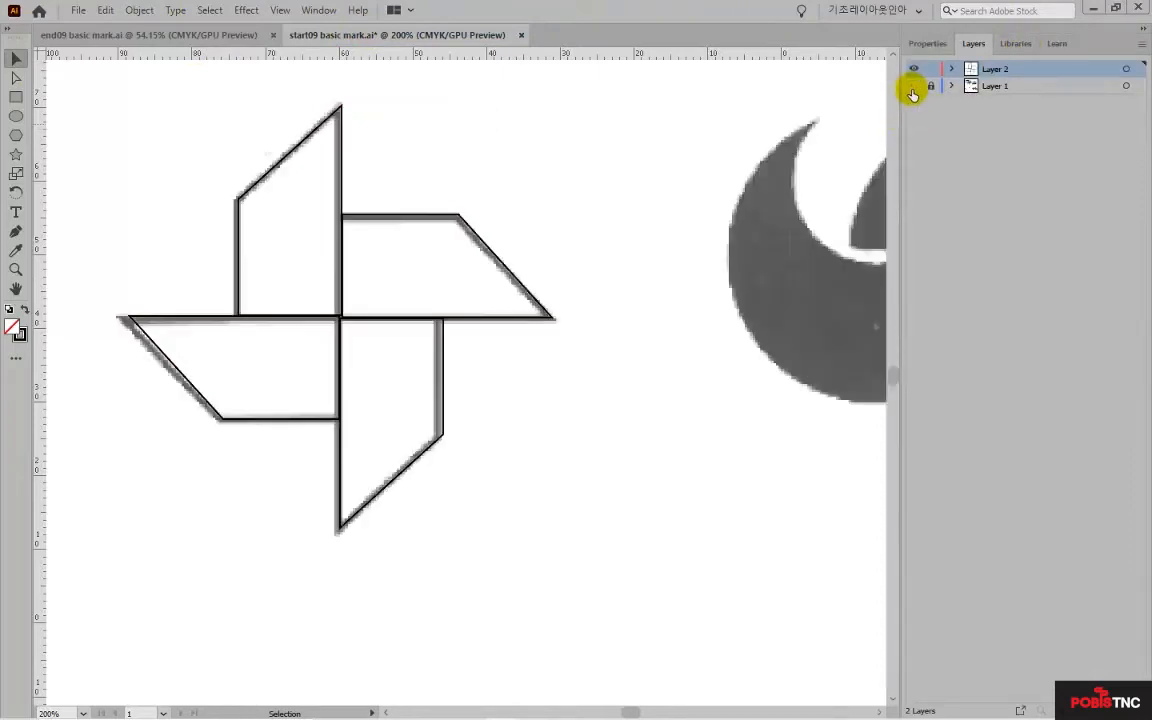
click(912, 90)
click(912, 90)
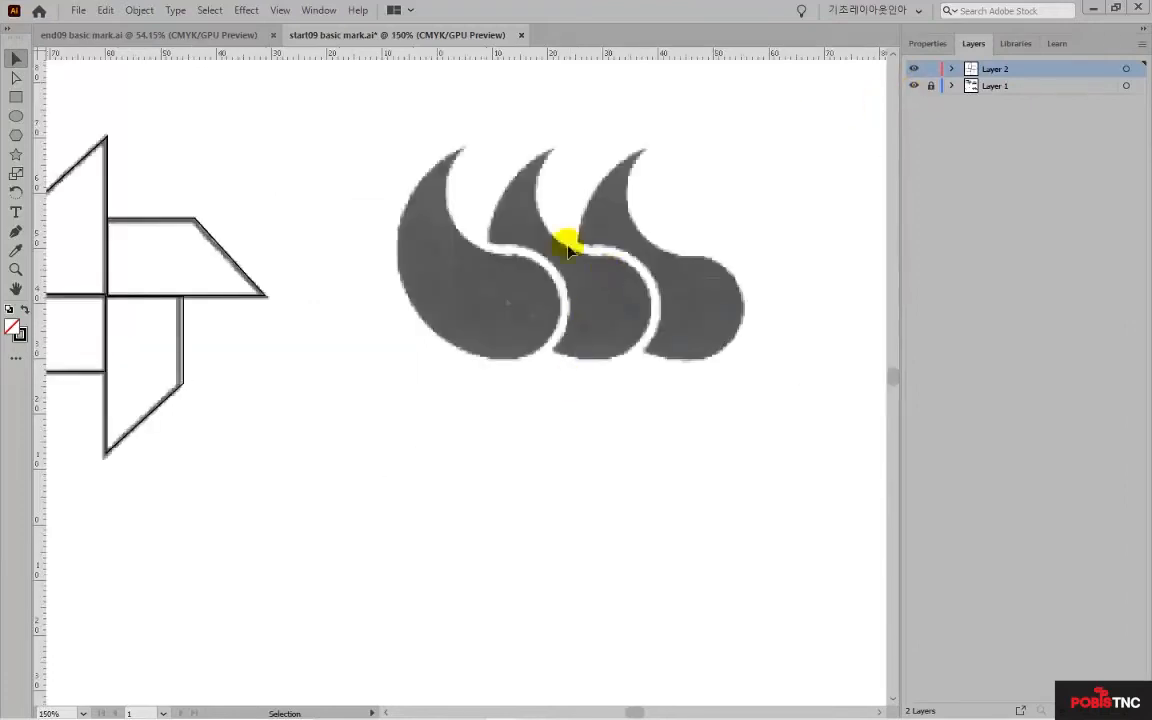
Check the taeguek marks in end09 basic mark.ai, then draw a circle about 48 mm across below the taeguek image in start09 basic mark.ai
click(200, 35)
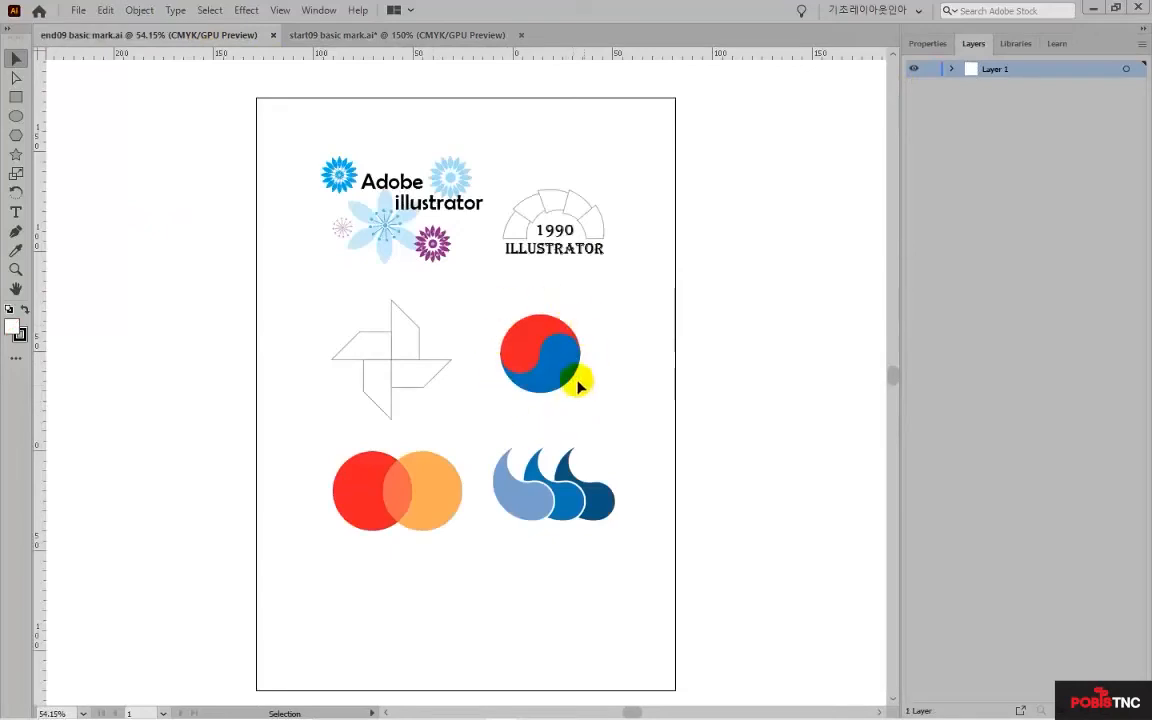
click(392, 35)
key(l)
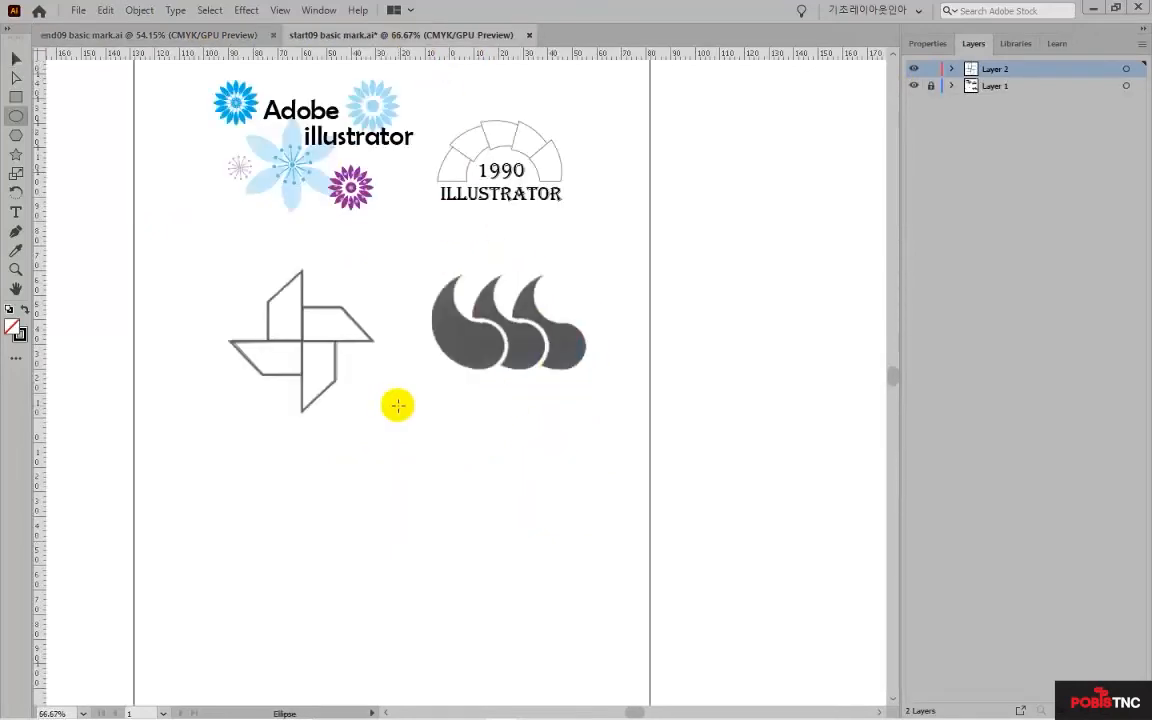
drag(399, 402, 519, 521)
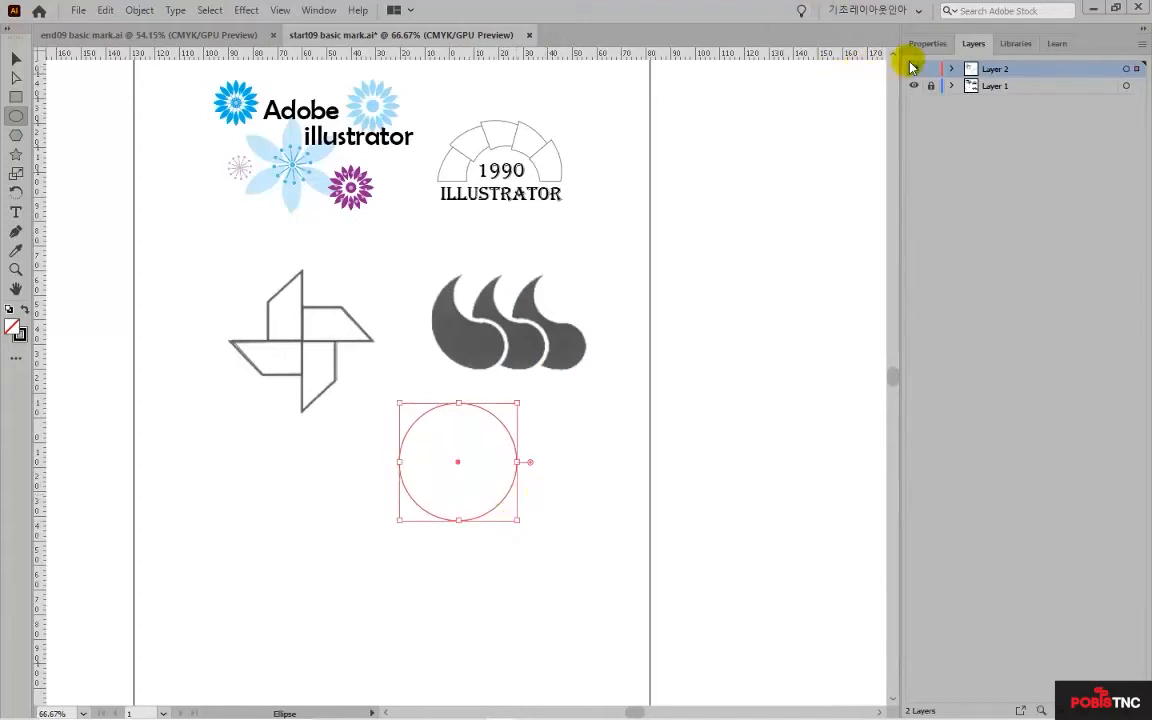
Link the new circle's width and height, and set its size to 40 mm
click(930, 44)
click(1090, 114)
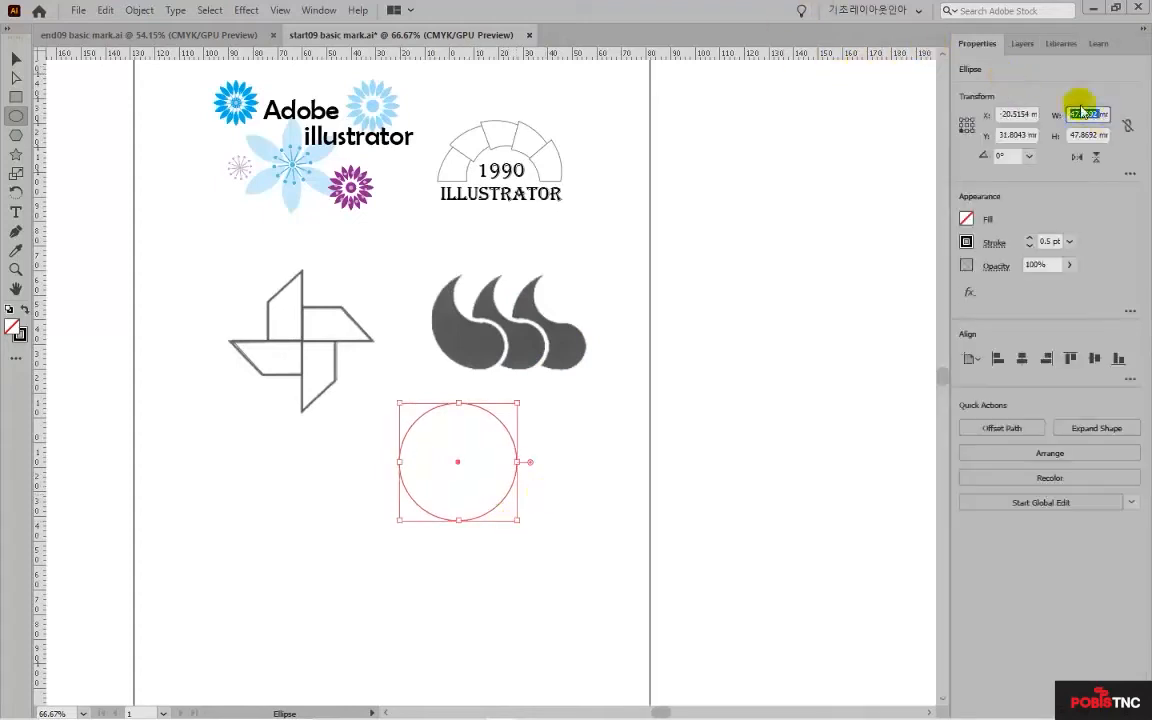
click(1126, 125)
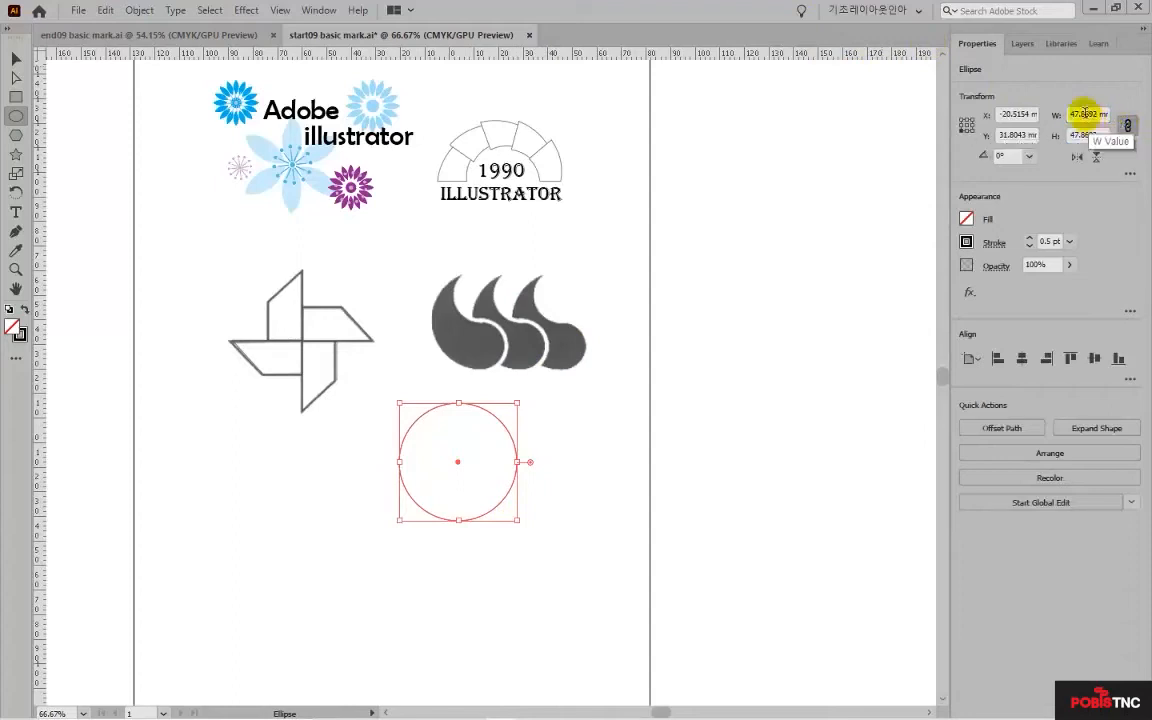
double_click(1084, 113)
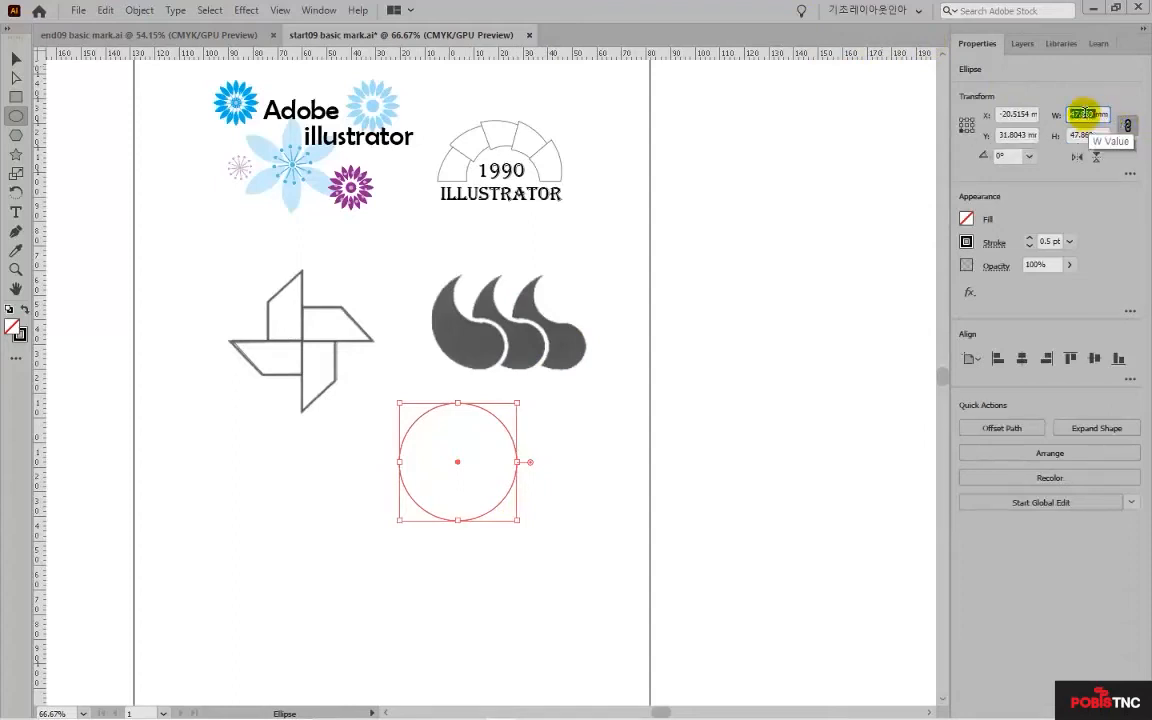
text(40)
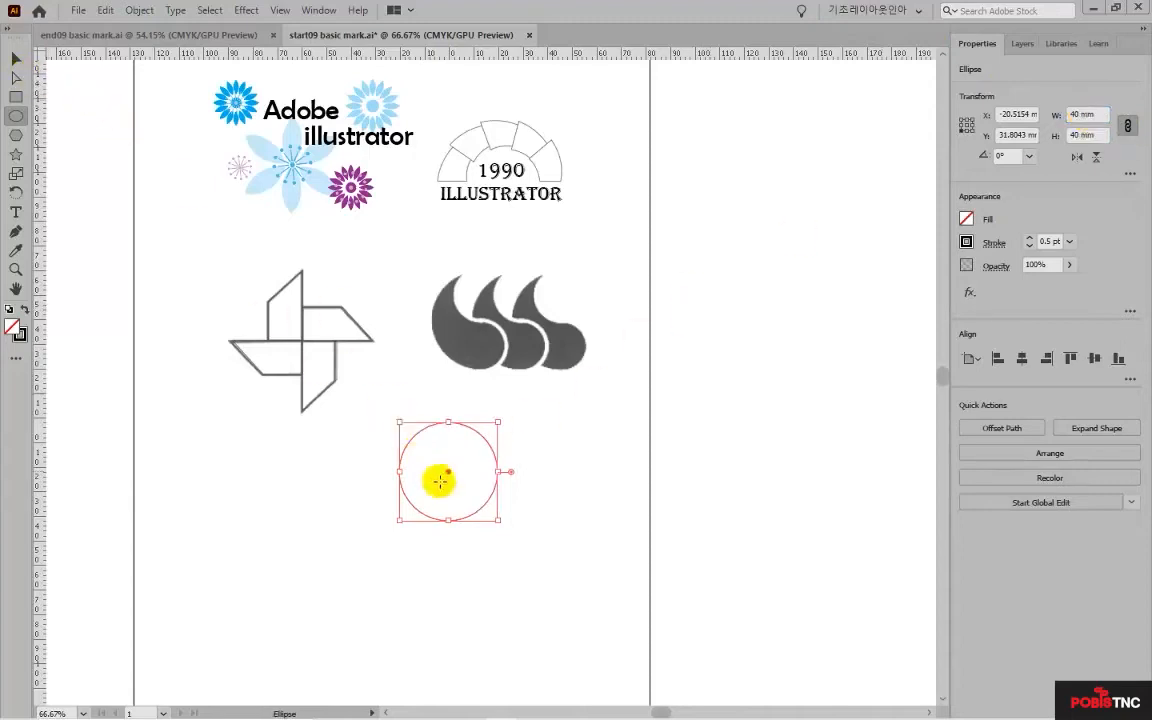
Draw a second, smaller circle just right of the 40 mm circle and set its diameter to 20 mm
key(ctrl+space)
click(472, 498)
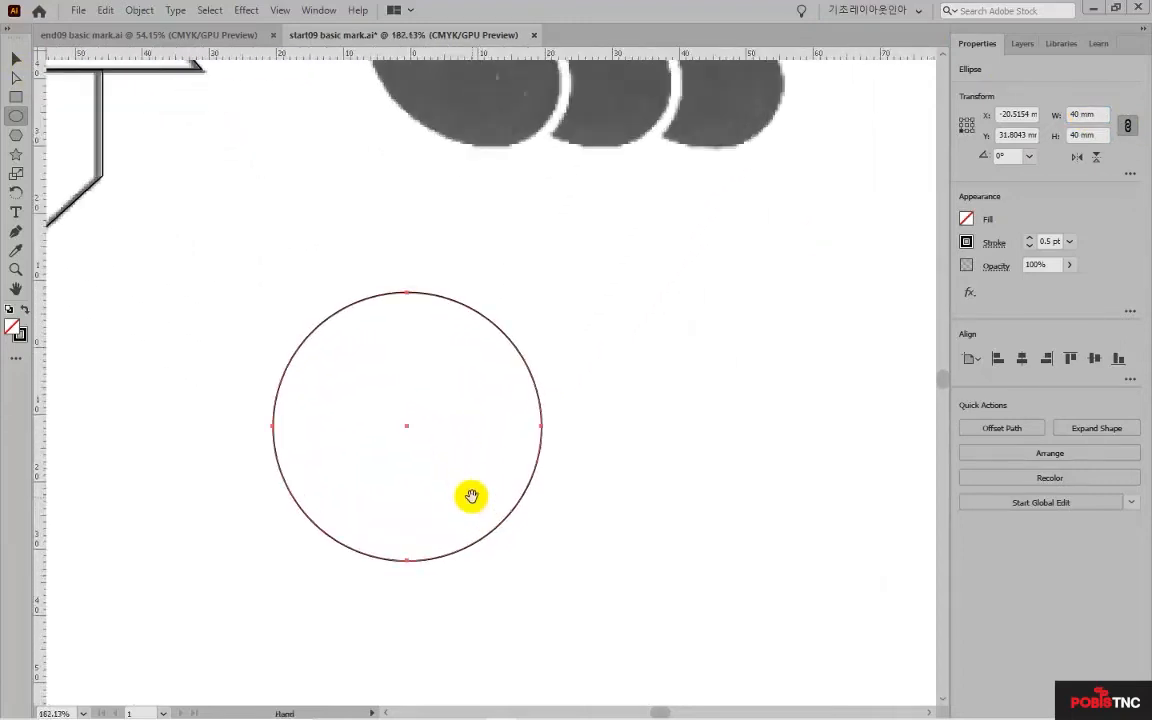
drag(501, 424, 519, 338)
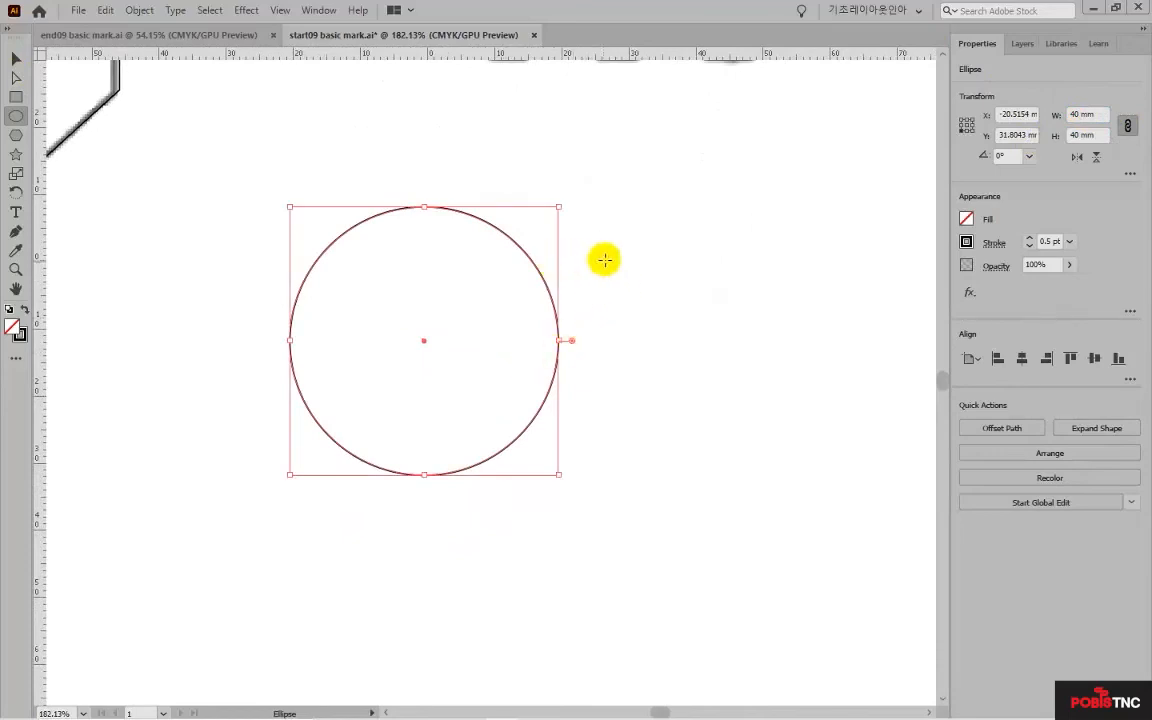
drag(604, 260, 735, 411)
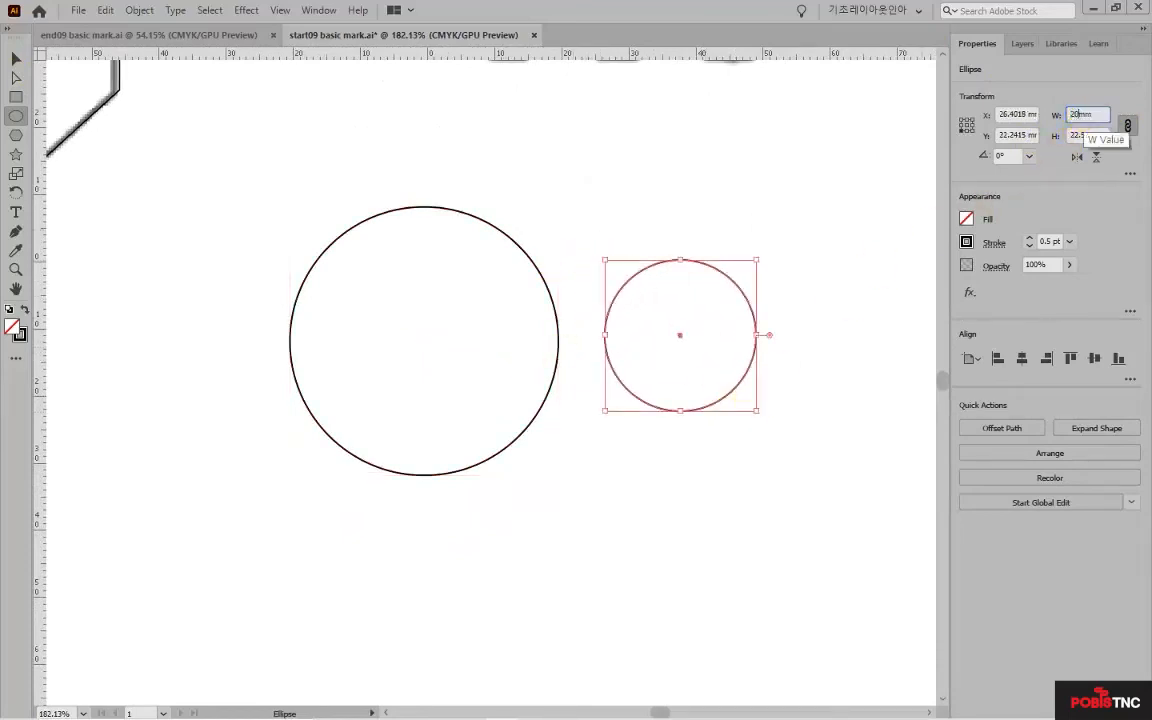
key(Return)
Move the small circle inside the large one and align both circles by their left edges and vertical centres
key(v)
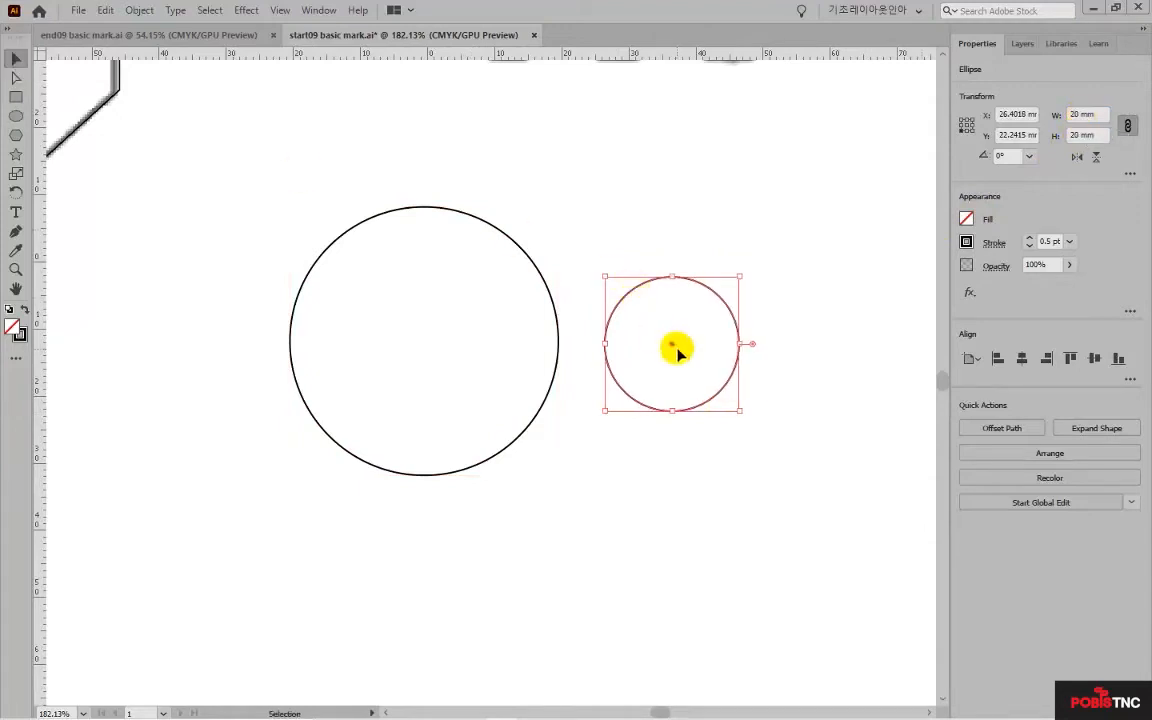
drag(674, 345, 358, 339)
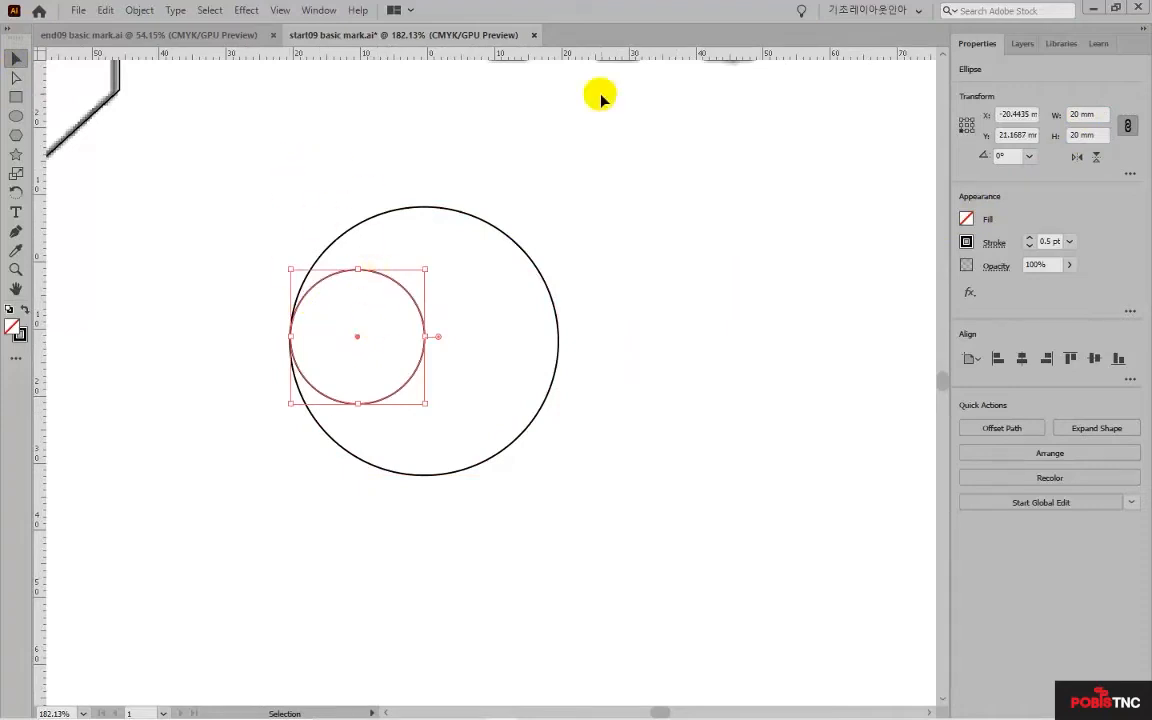
drag(265, 193, 560, 368)
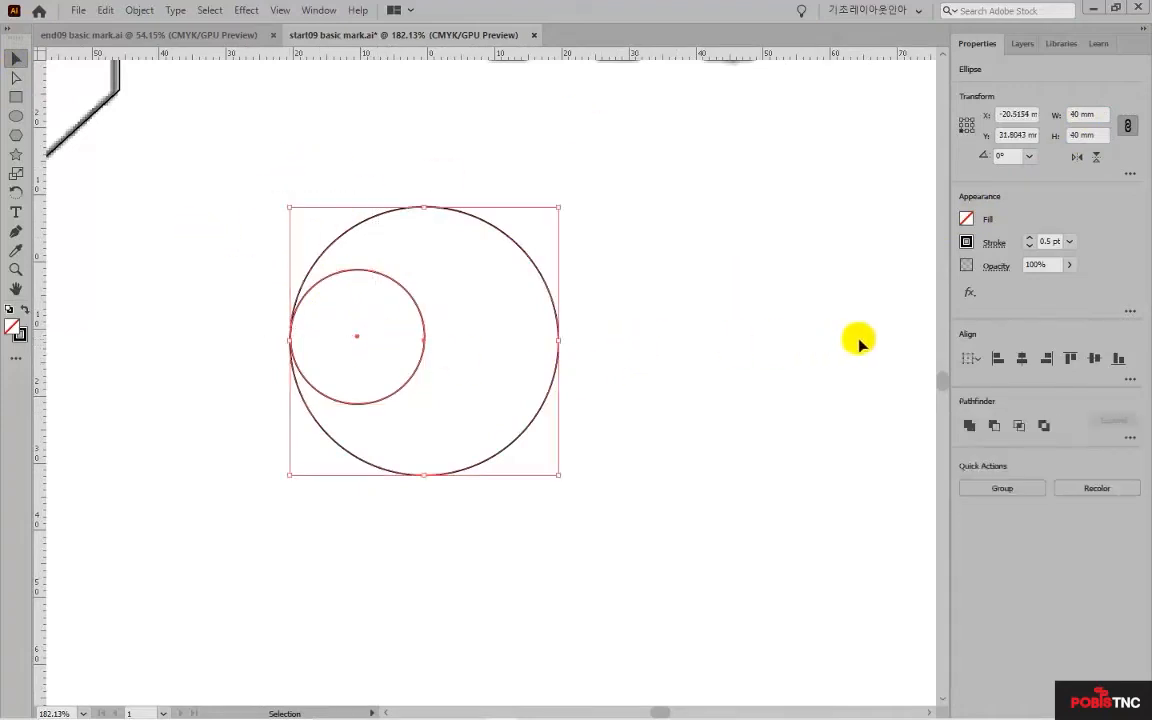
click(1023, 360)
click(997, 360)
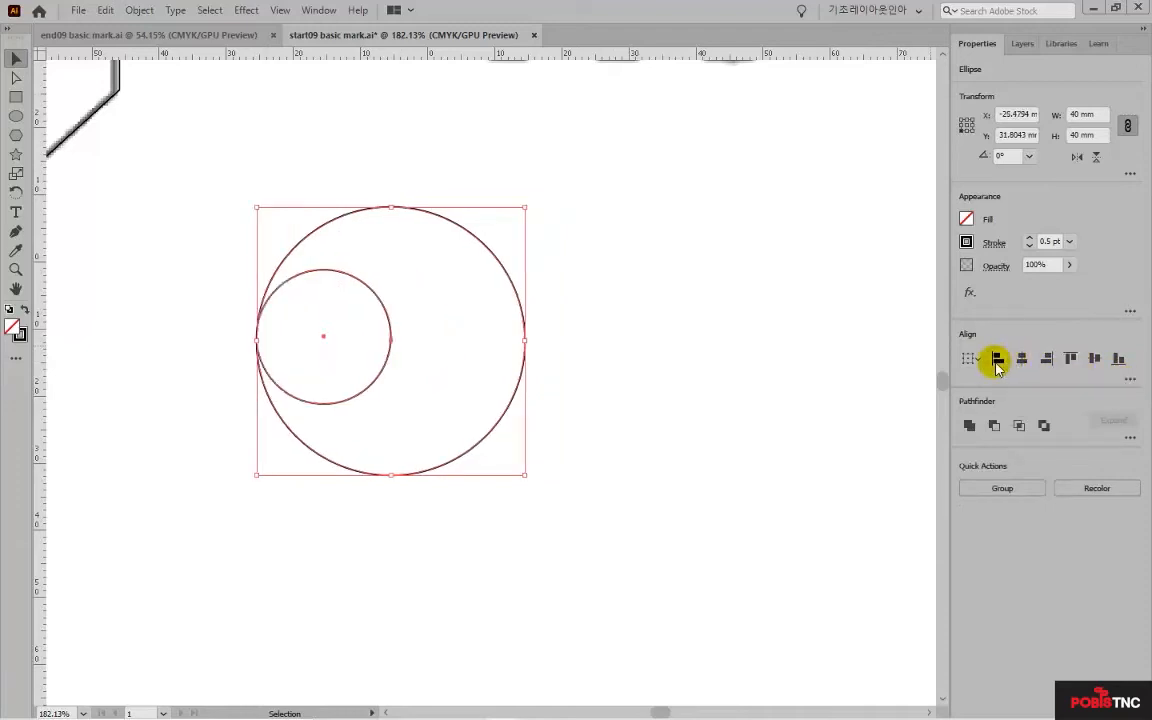
click(1093, 359)
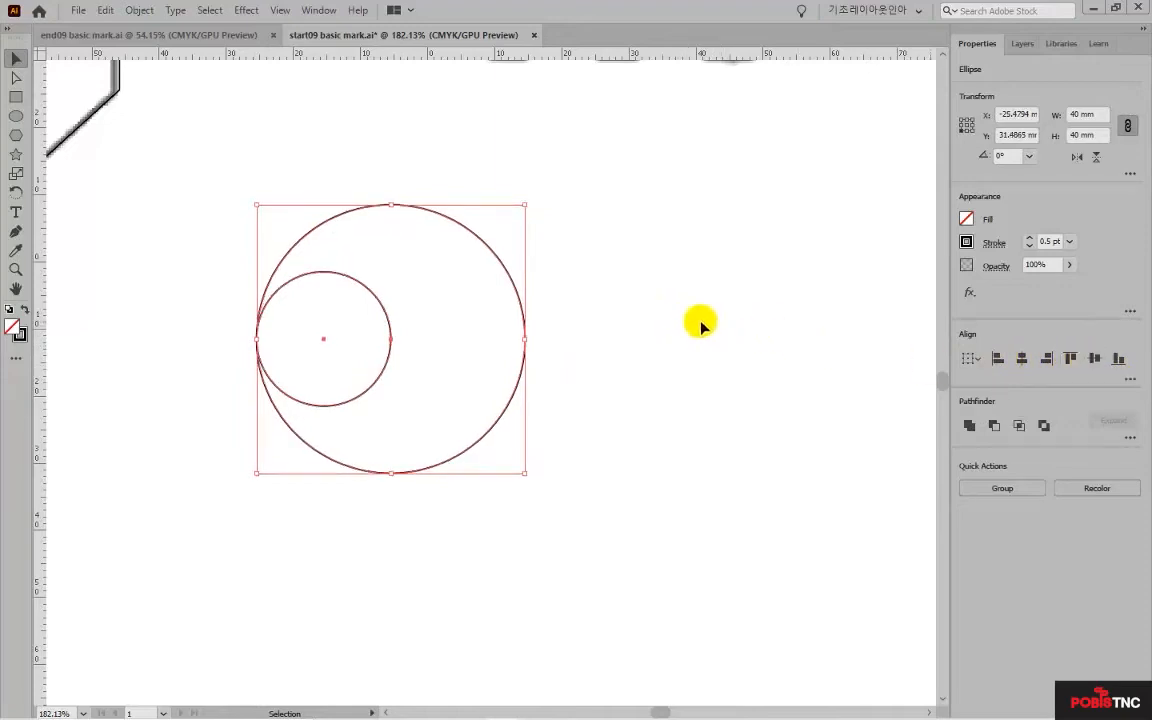
Make a copy of the small circle moved 20 mm horizontally and 0 mm vertically, then clear the selection
shift+click(519, 298)
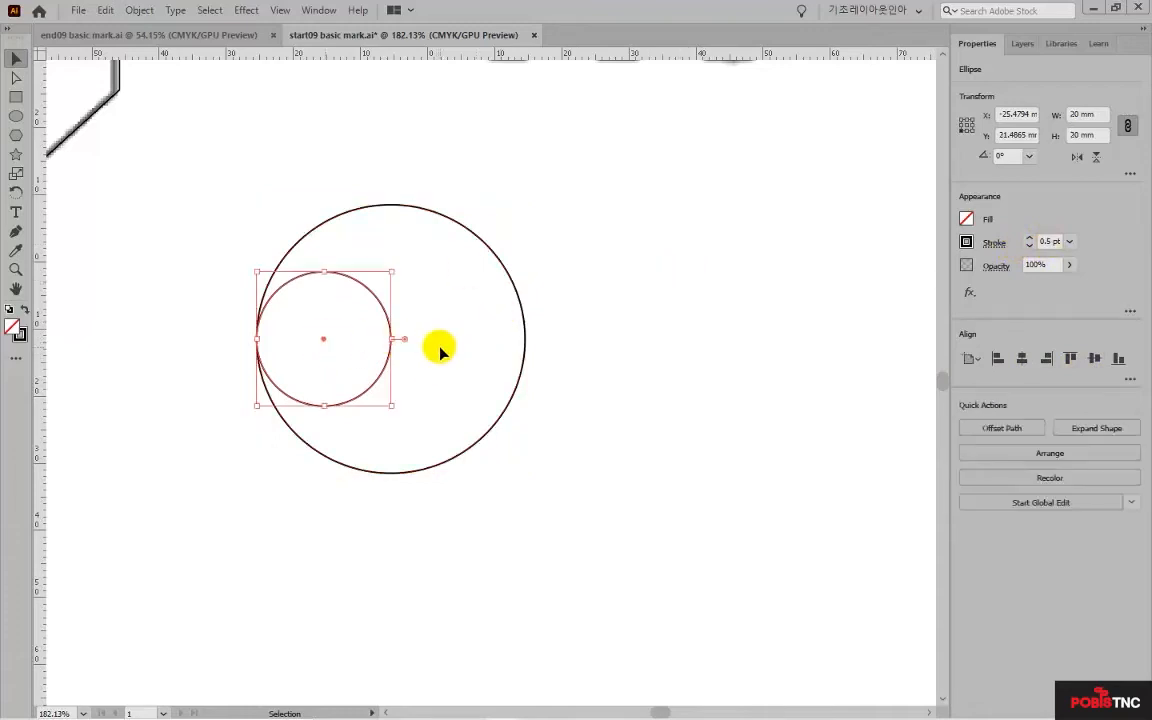
click(139, 10)
mouse_move(150, 28)
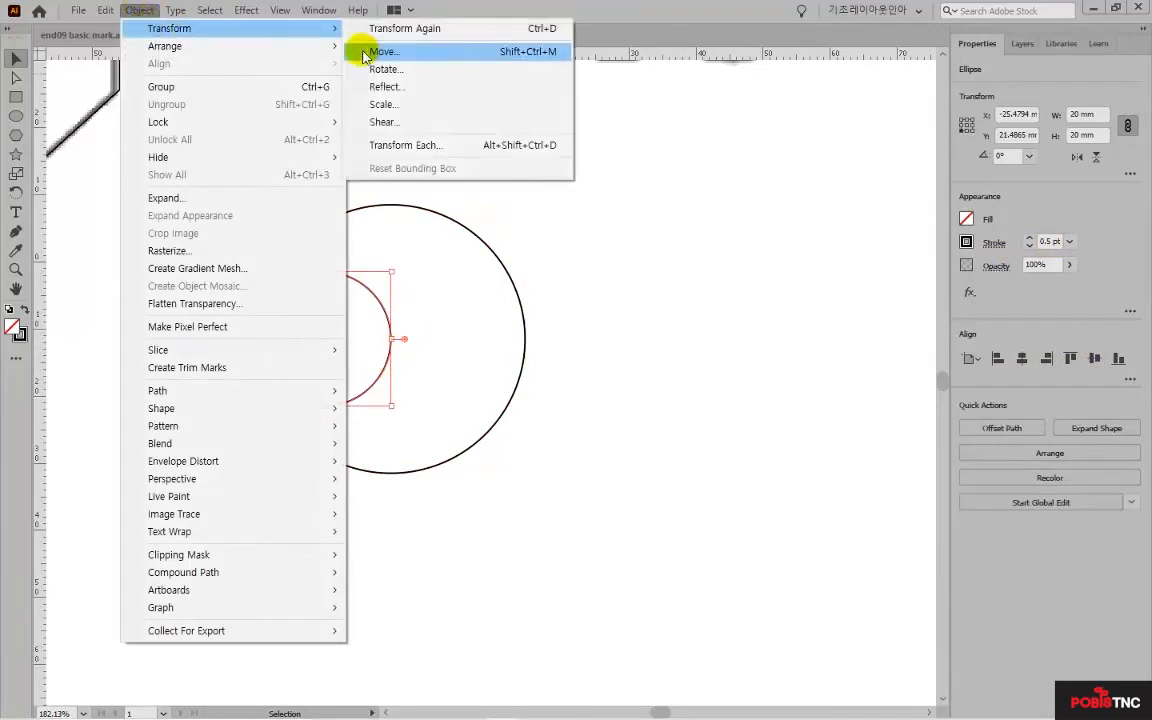
click(377, 54)
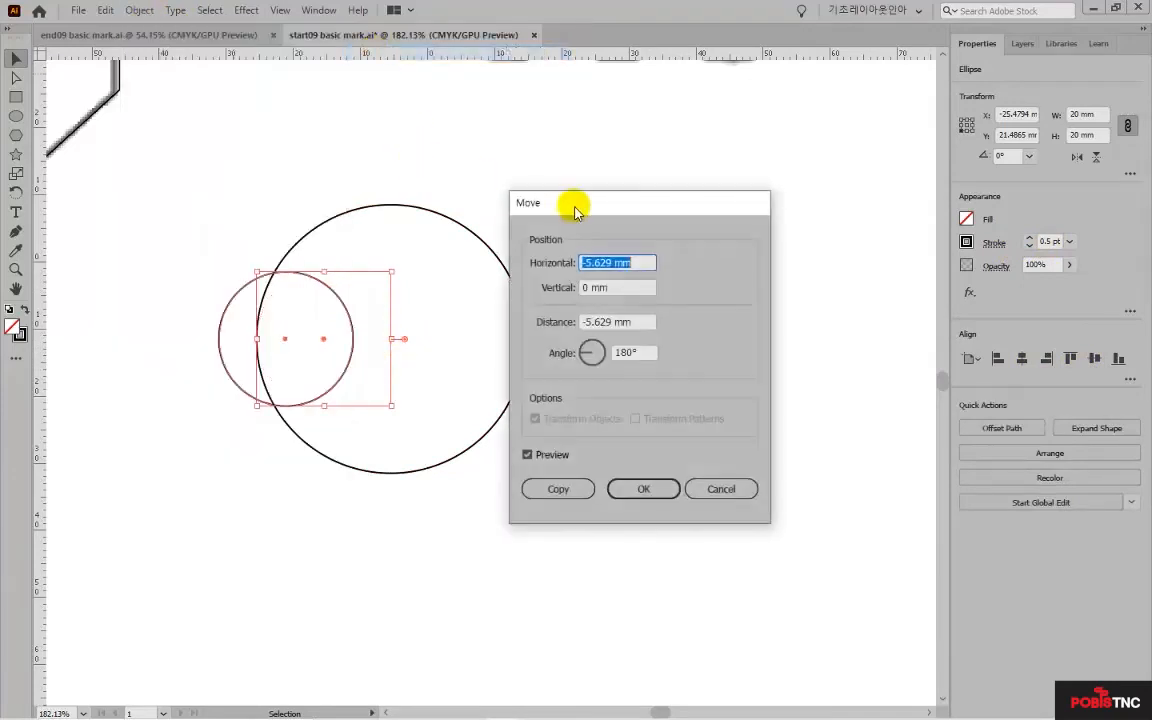
drag(579, 206, 688, 101)
click(632, 355)
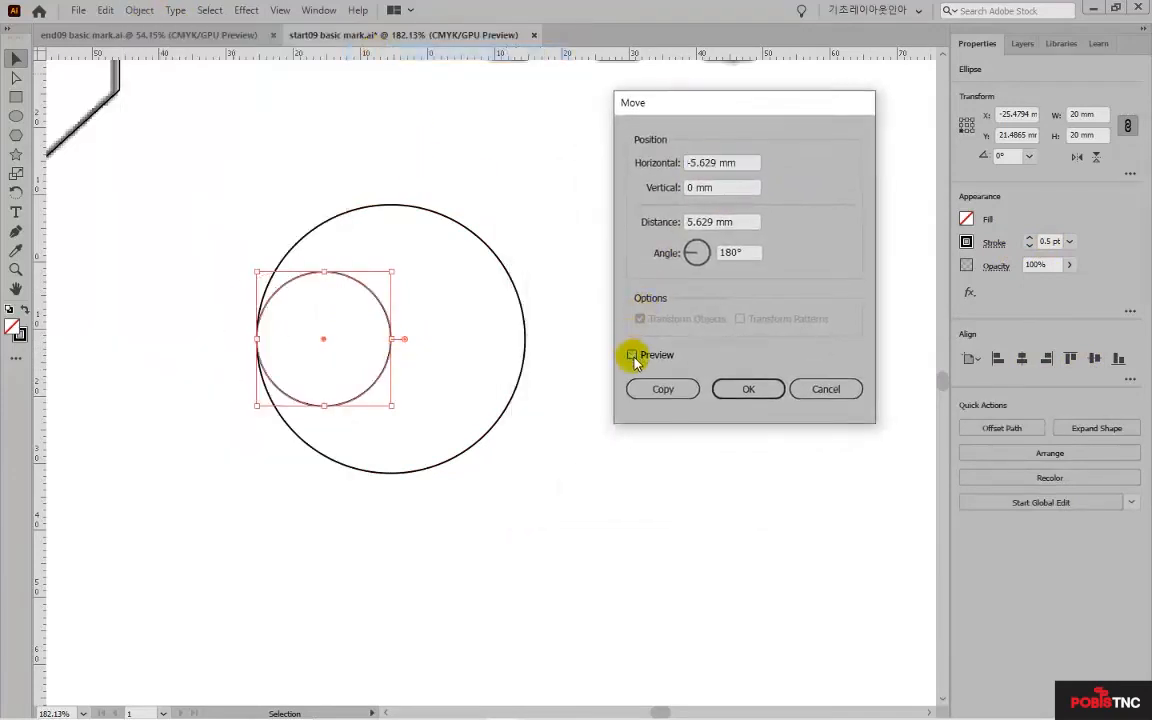
click(632, 355)
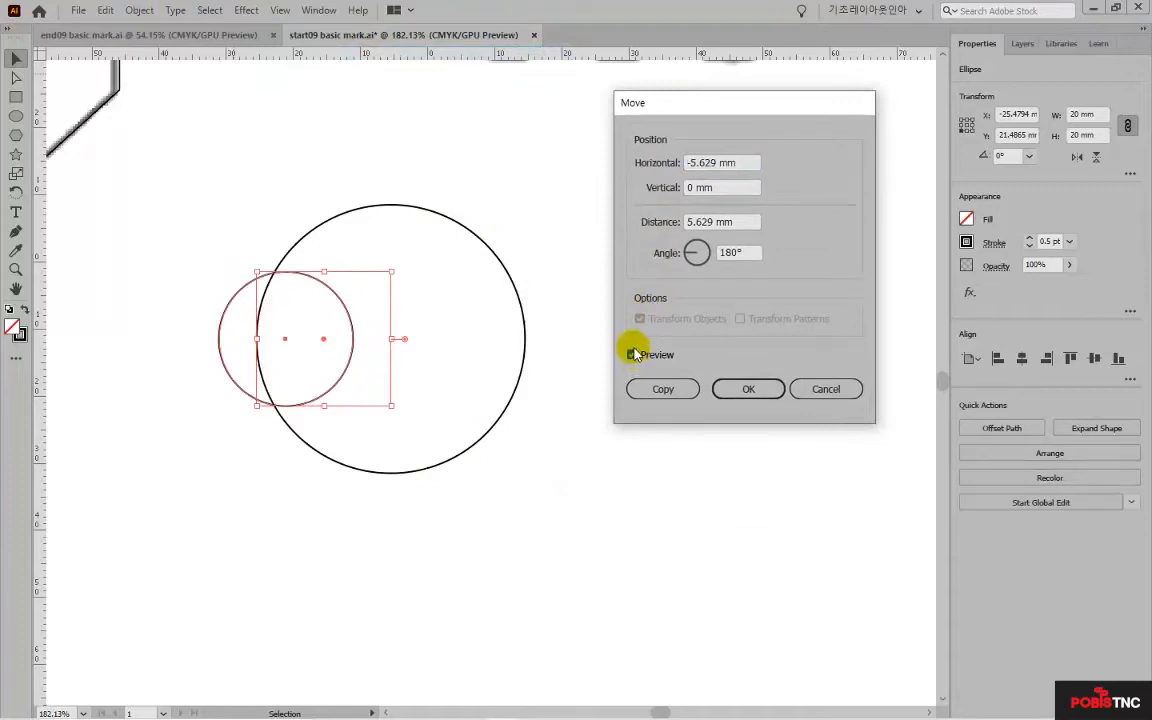
drag(743, 160, 617, 150)
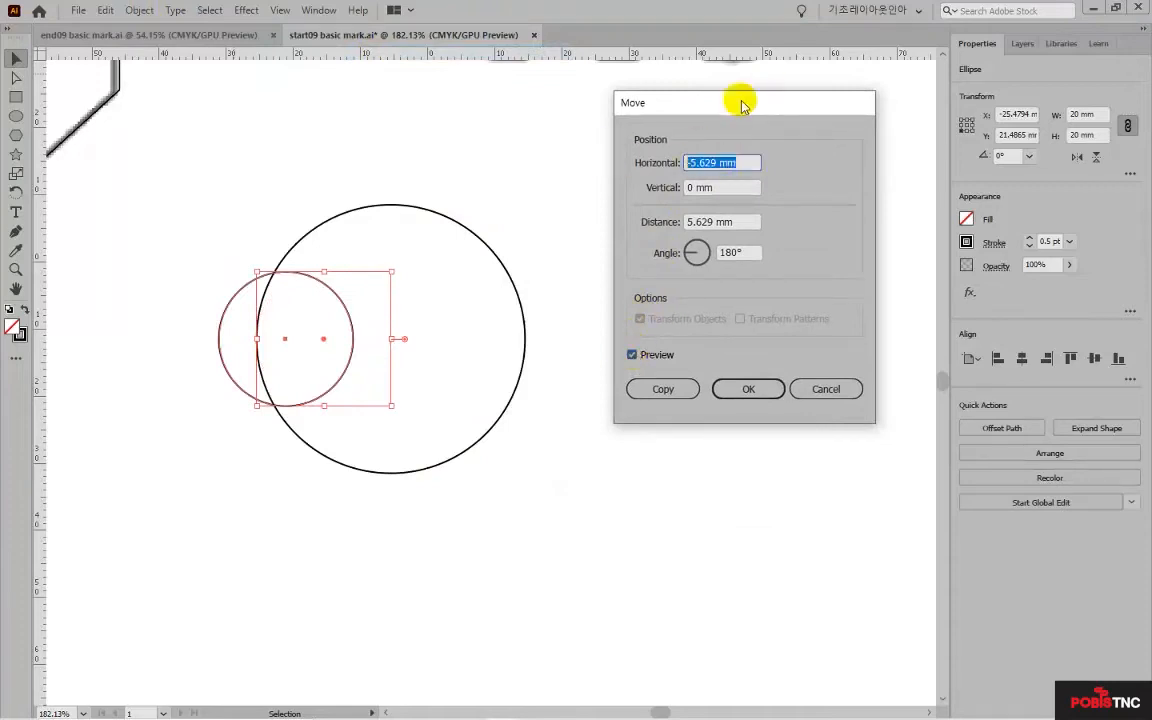
text(20)
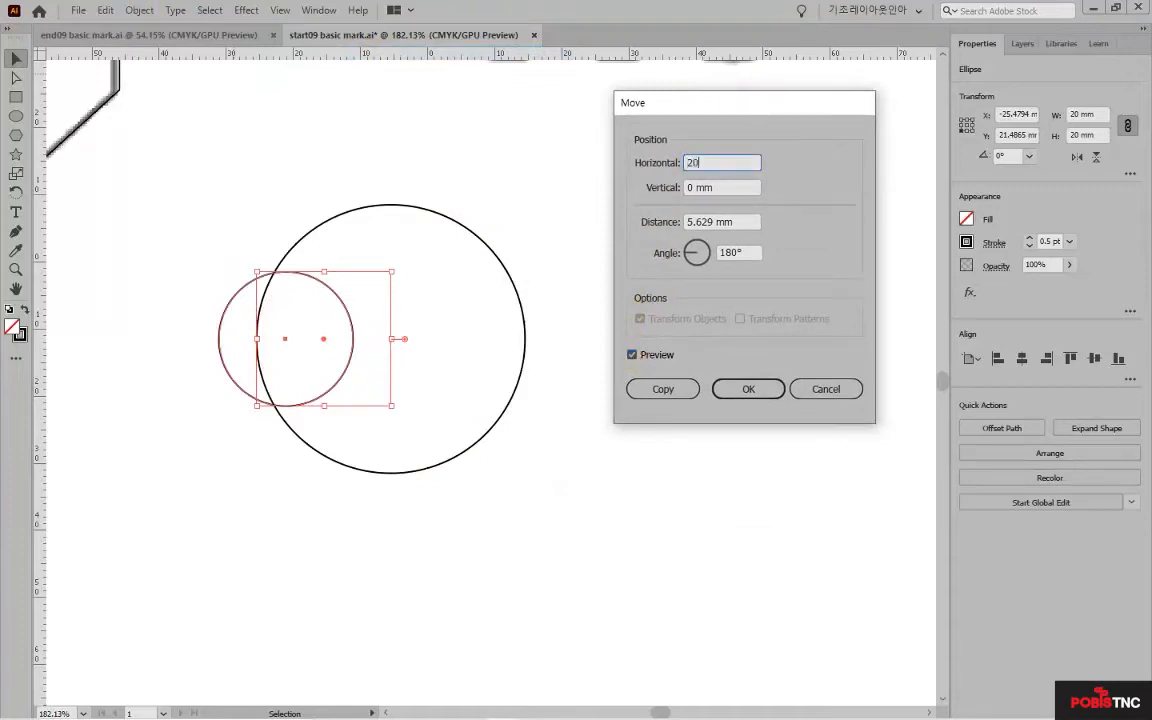
click(699, 189)
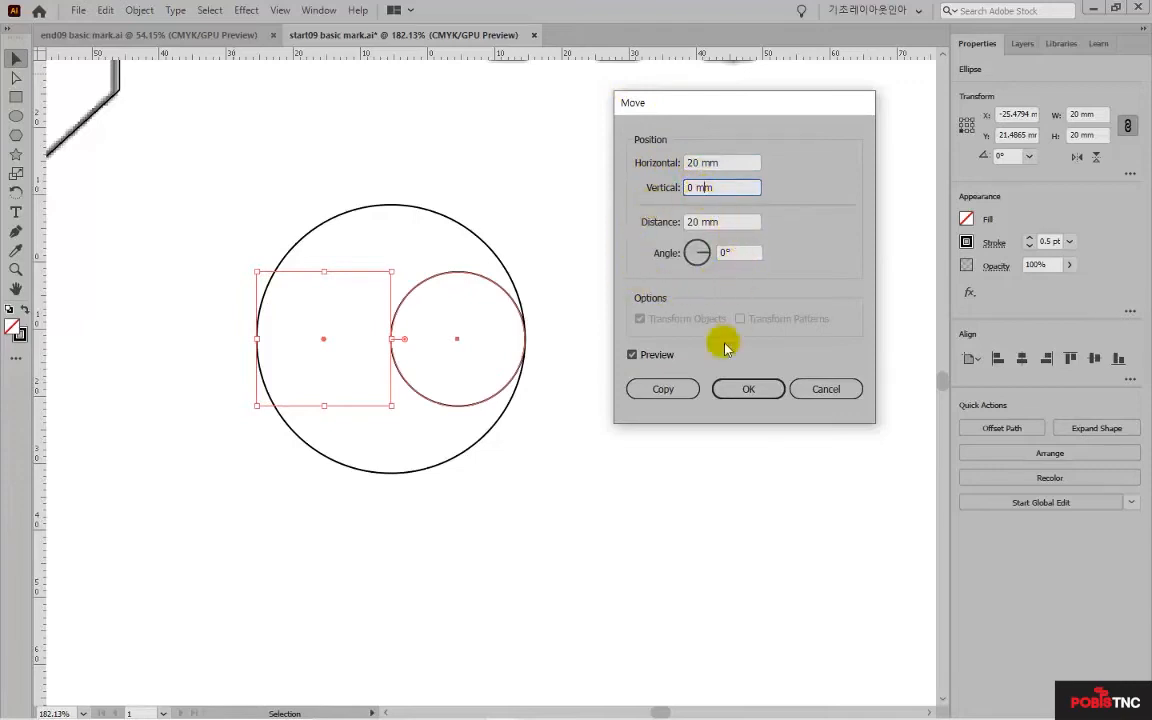
click(734, 397)
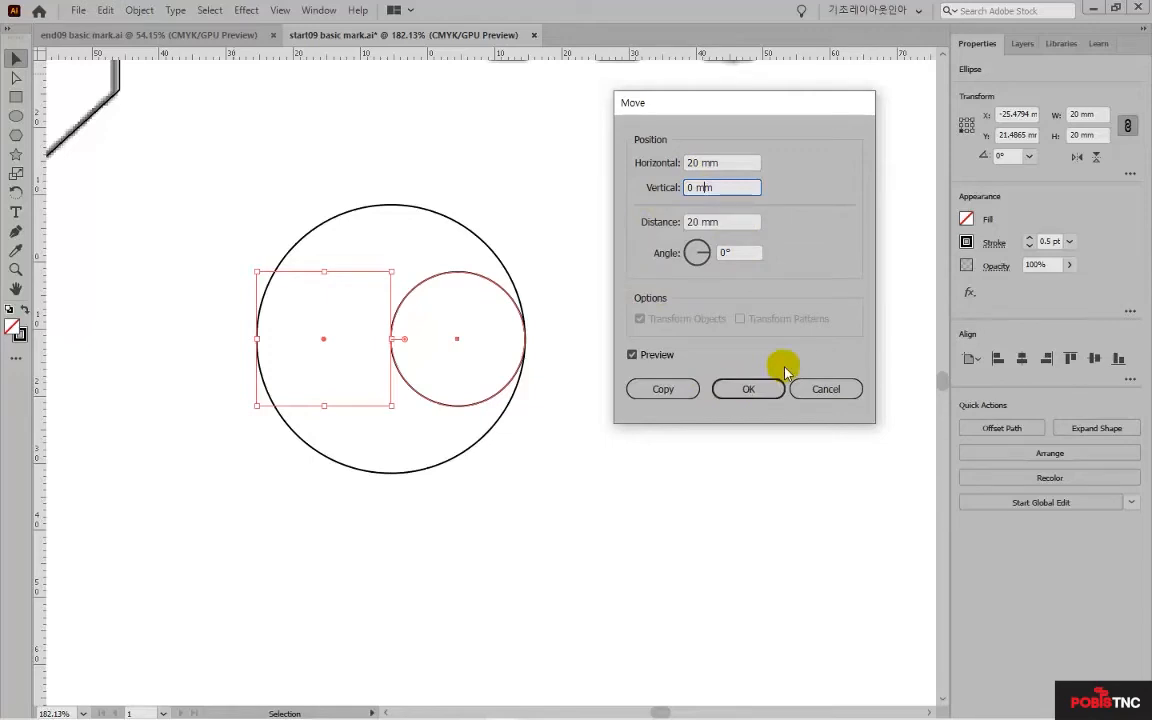
click(663, 389)
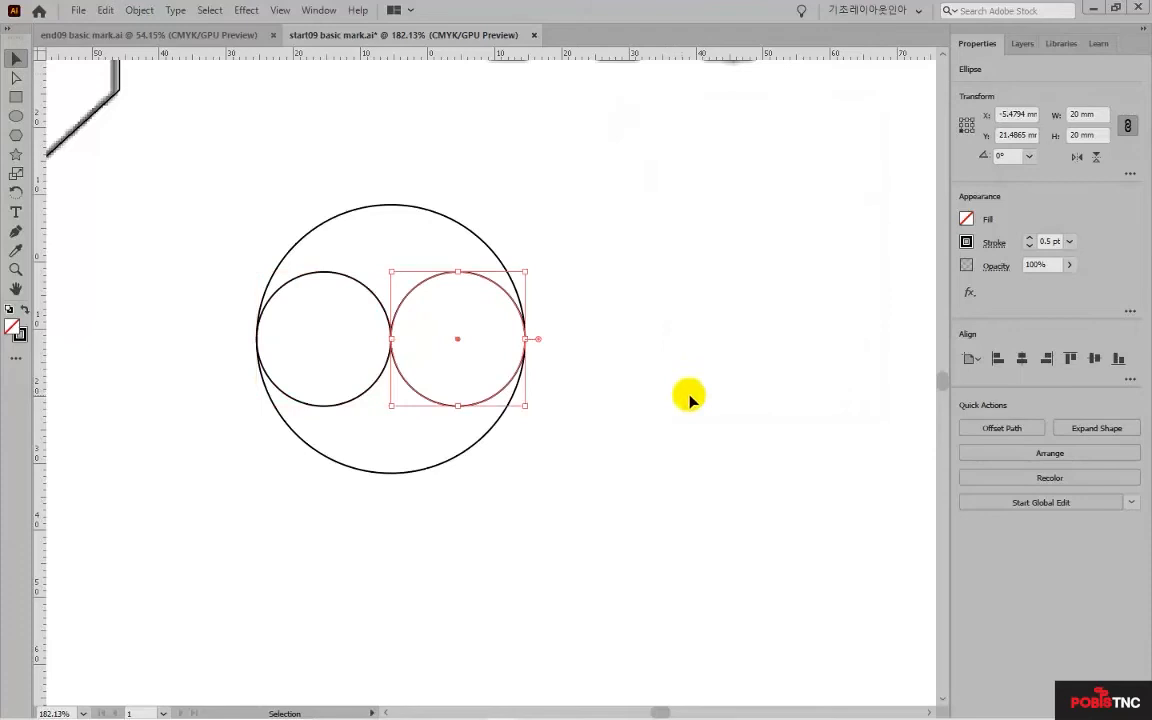
click(640, 352)
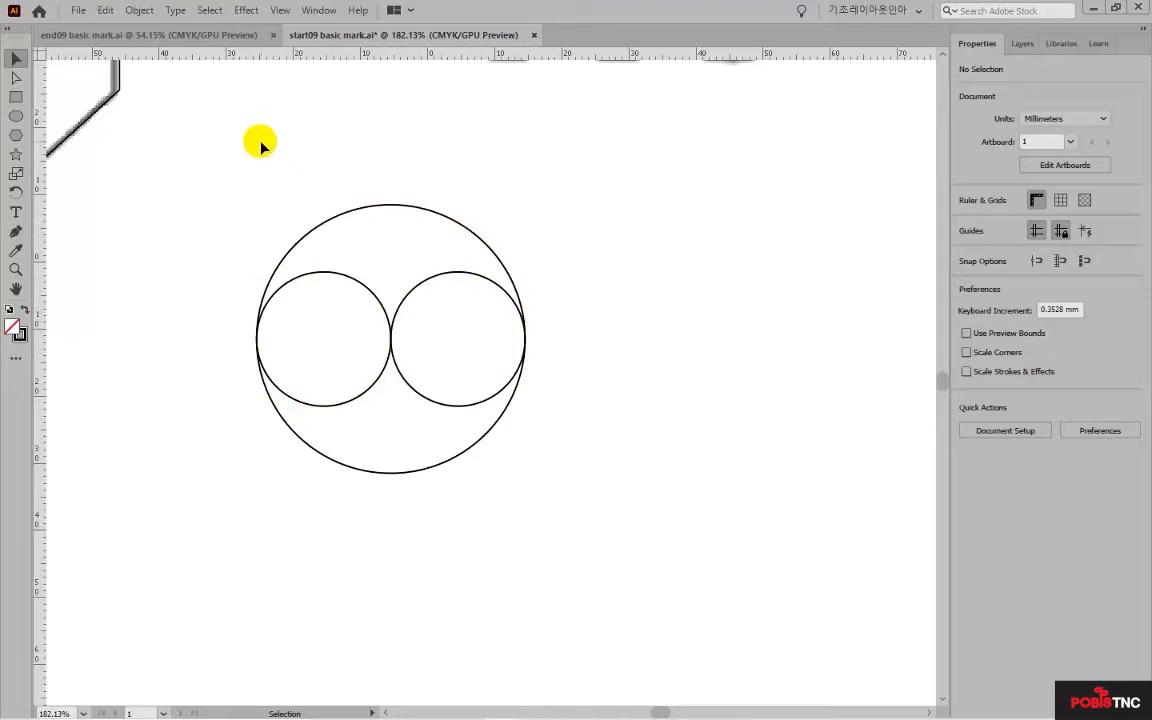
Delete the large circle's bottom anchor point to leave its upper half, and clear the selection
click(17, 77)
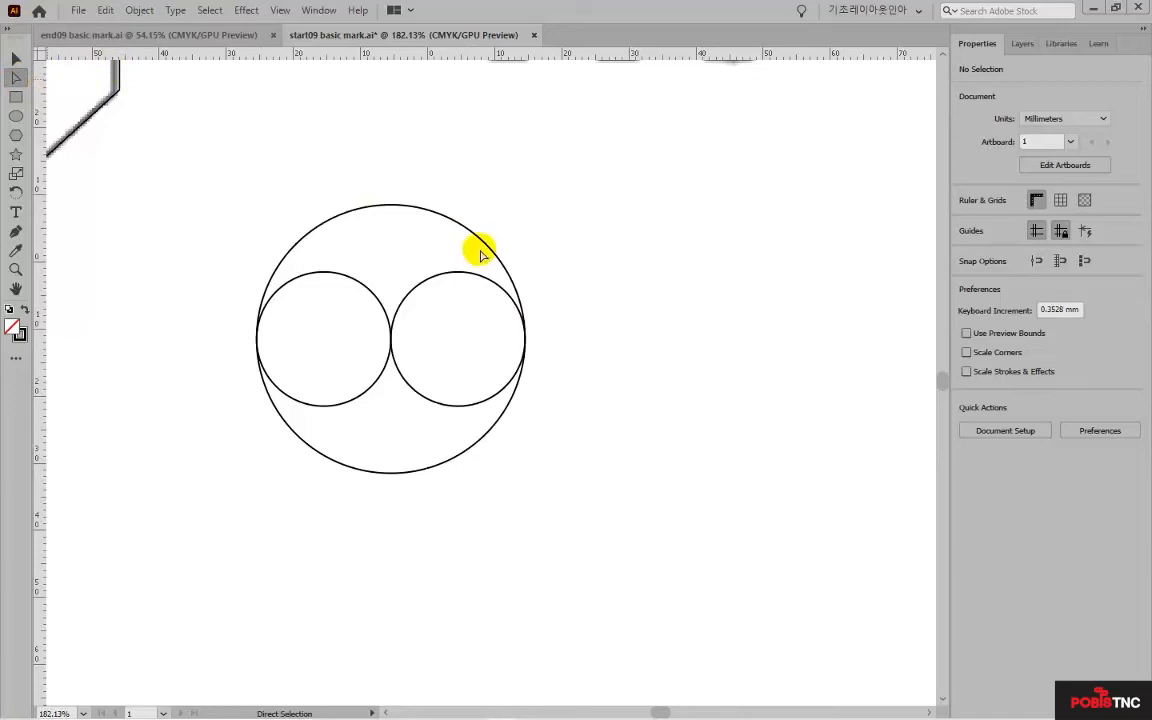
click(416, 208)
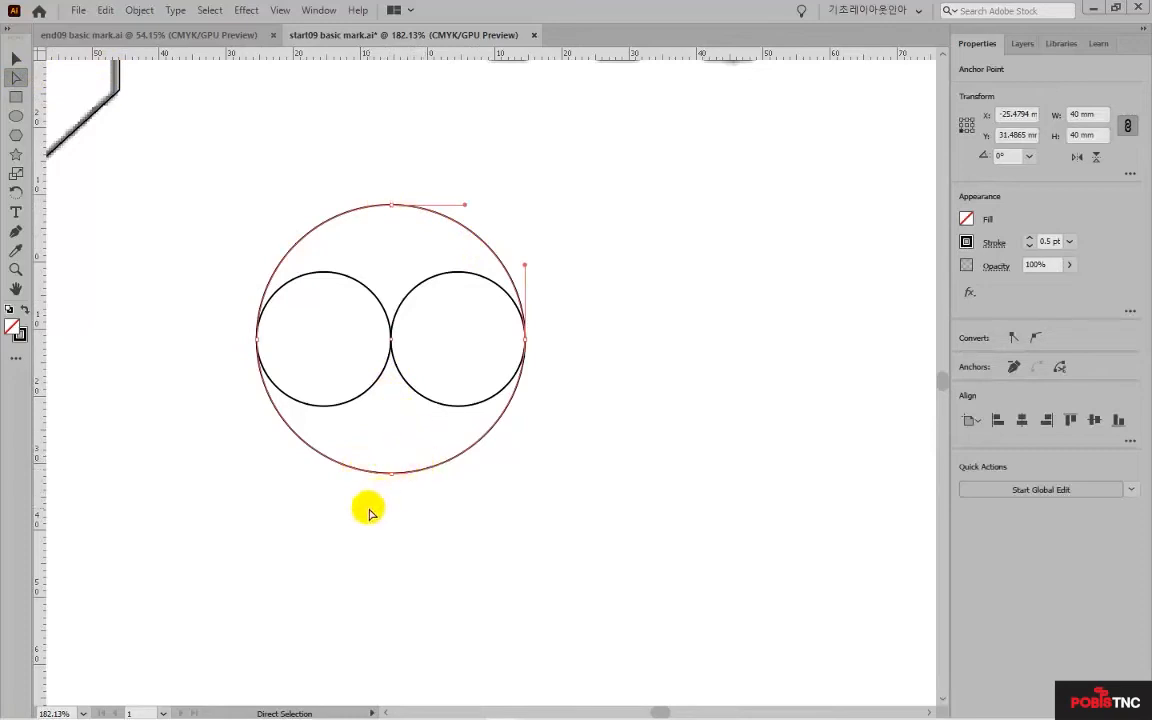
drag(369, 505, 401, 464)
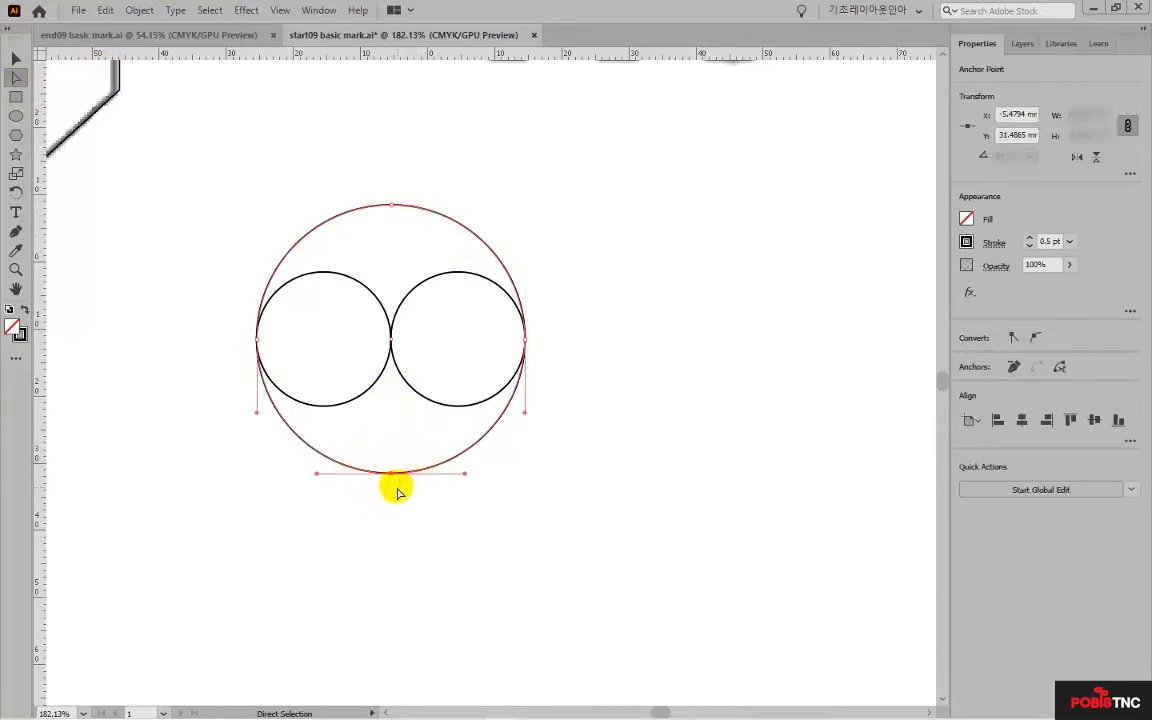
key(Delete)
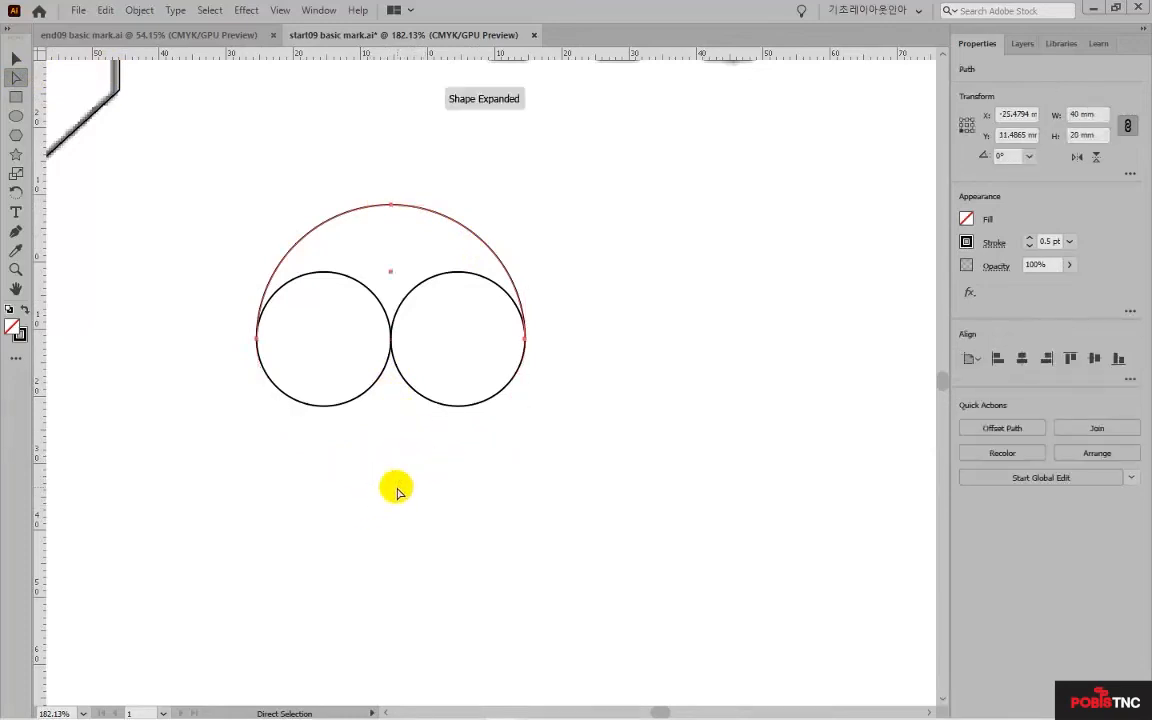
click(396, 489)
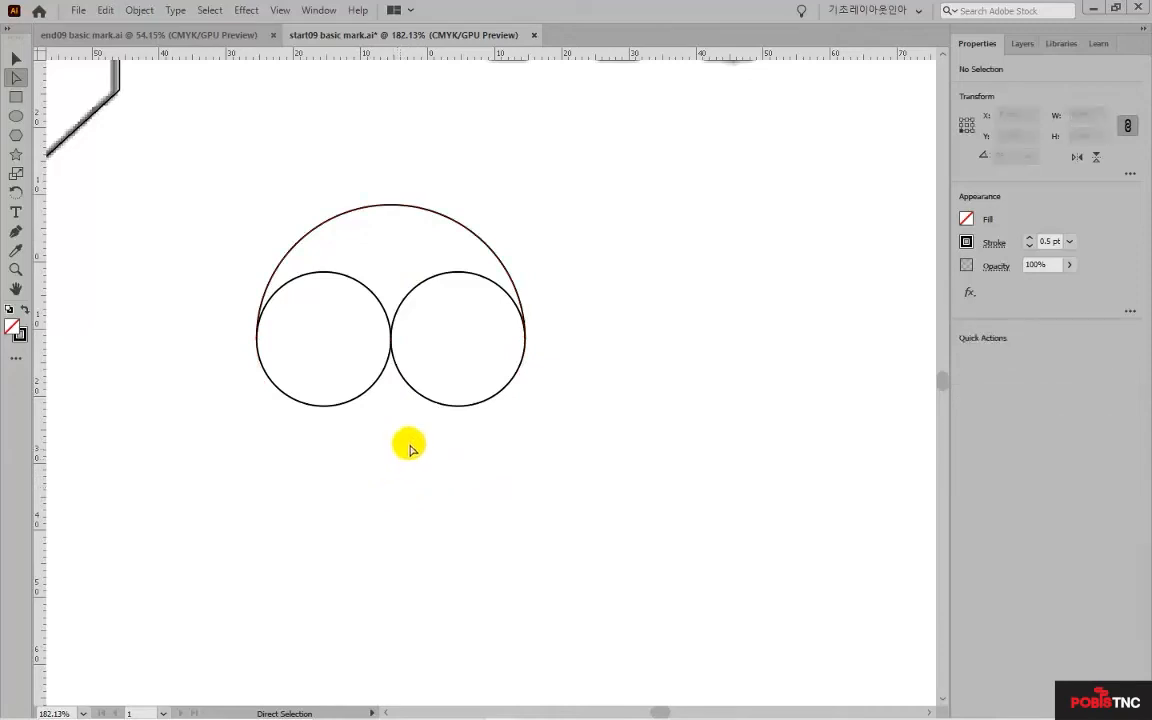
Delete the bottom anchor point of the right small circle to leave its upper arc, and clear the selection
click(470, 406)
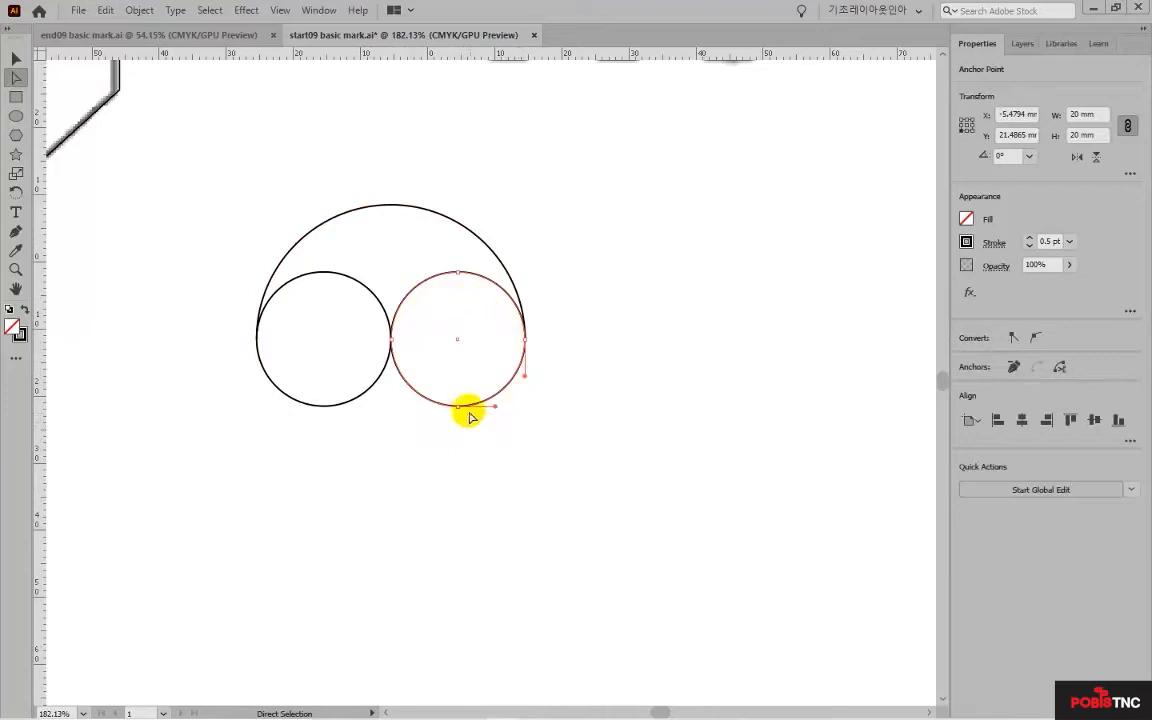
click(457, 407)
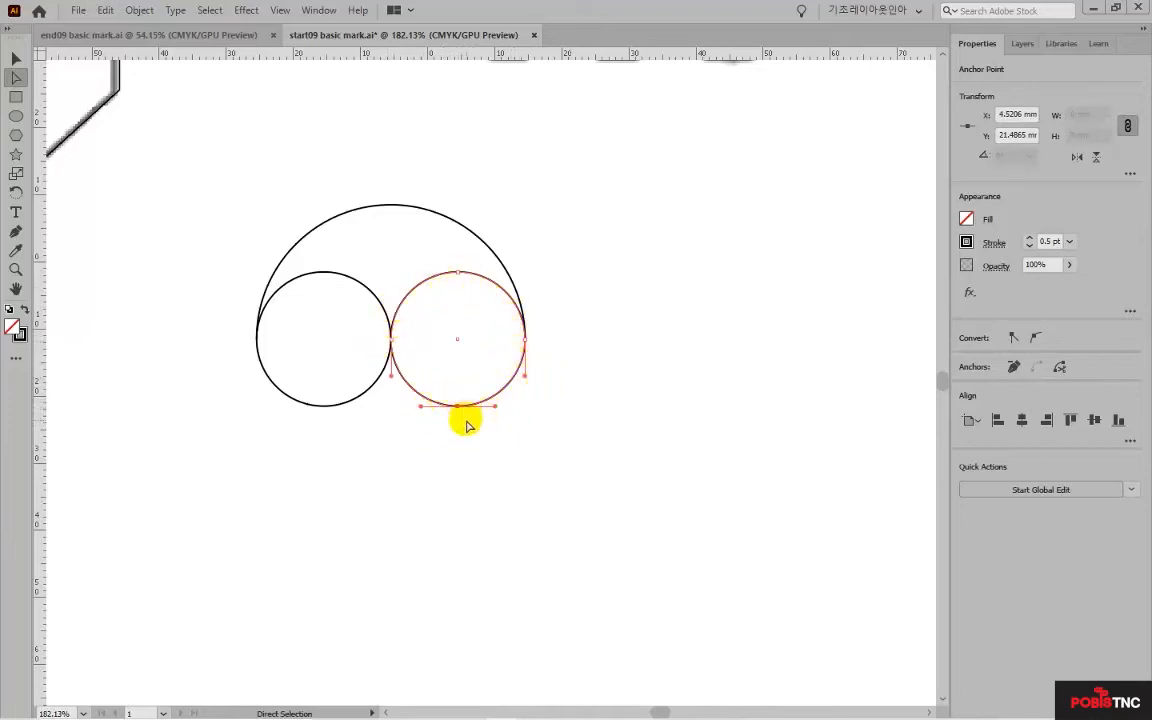
key(Delete)
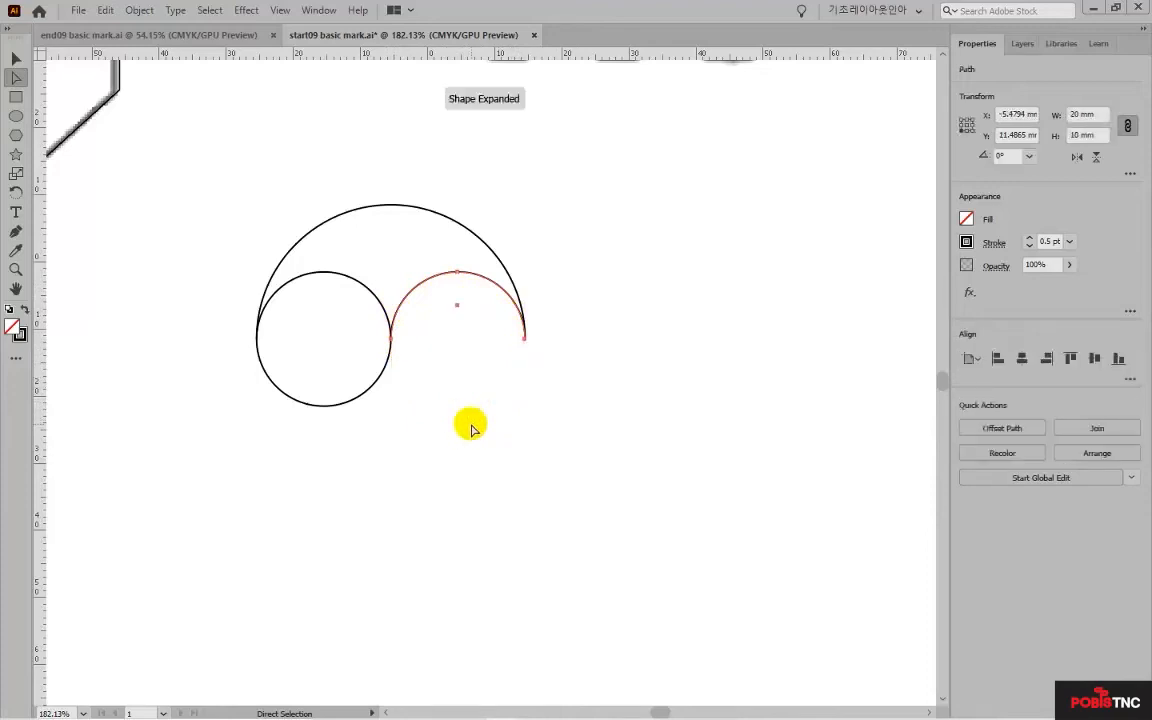
click(472, 428)
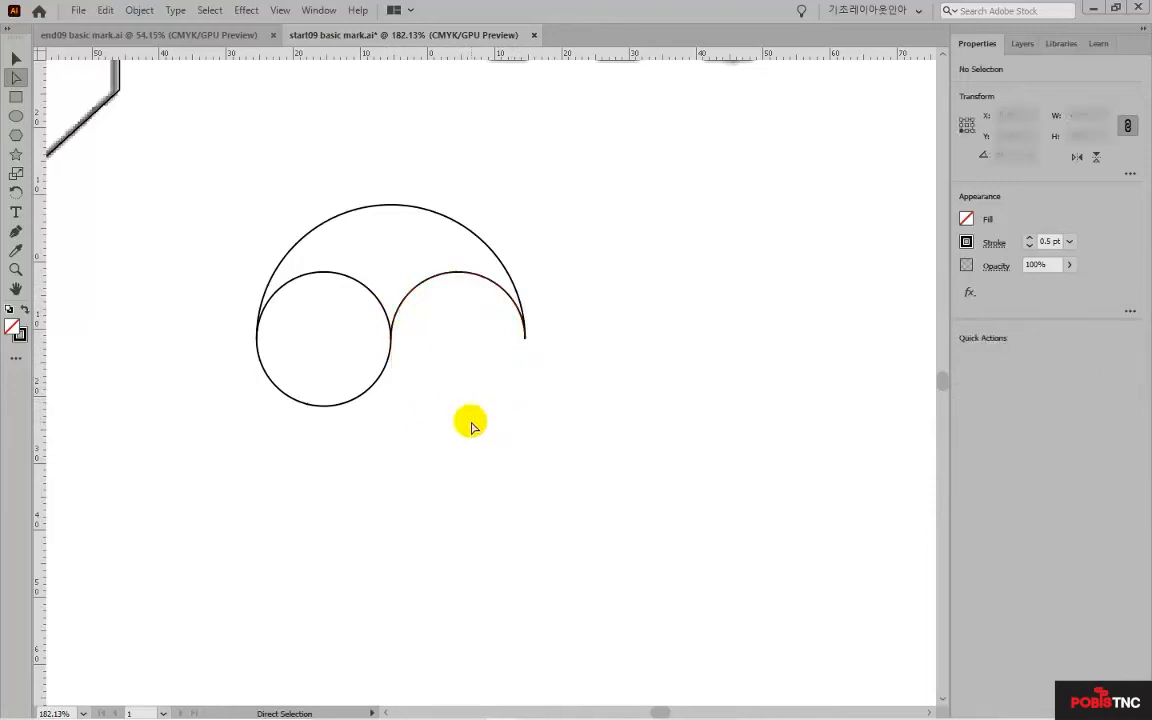
Delete the top anchor point of the left small circle to leave its lower arc, and clear the selection
click(325, 274)
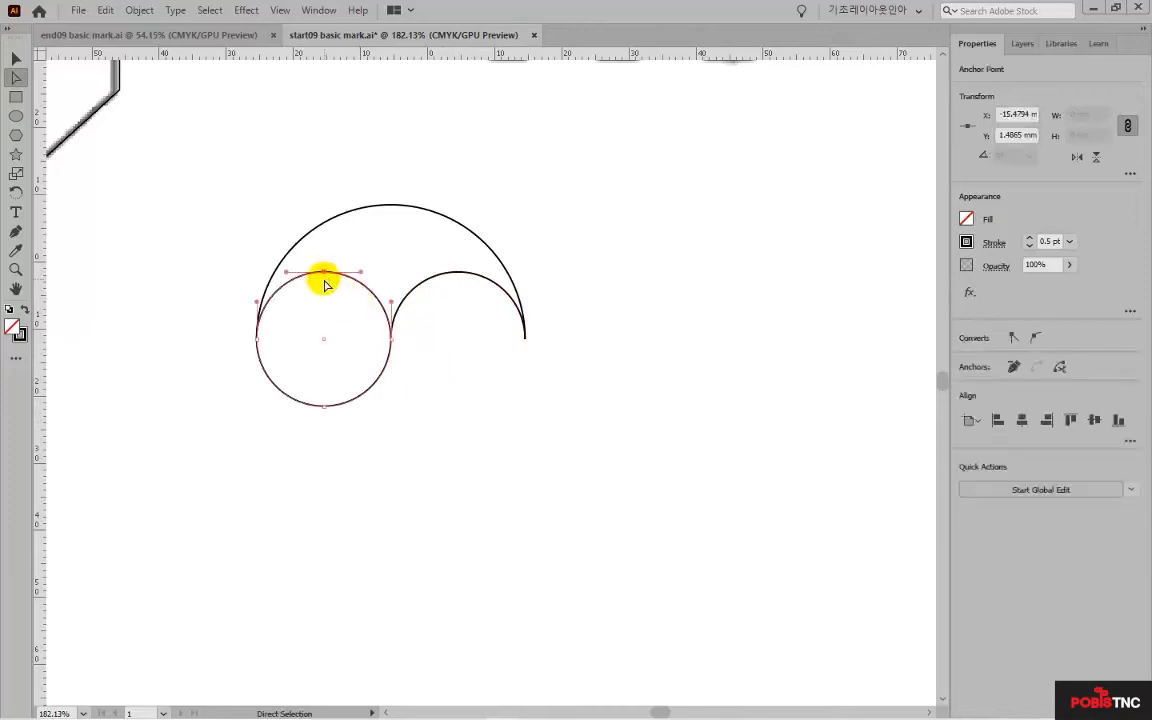
key(Delete)
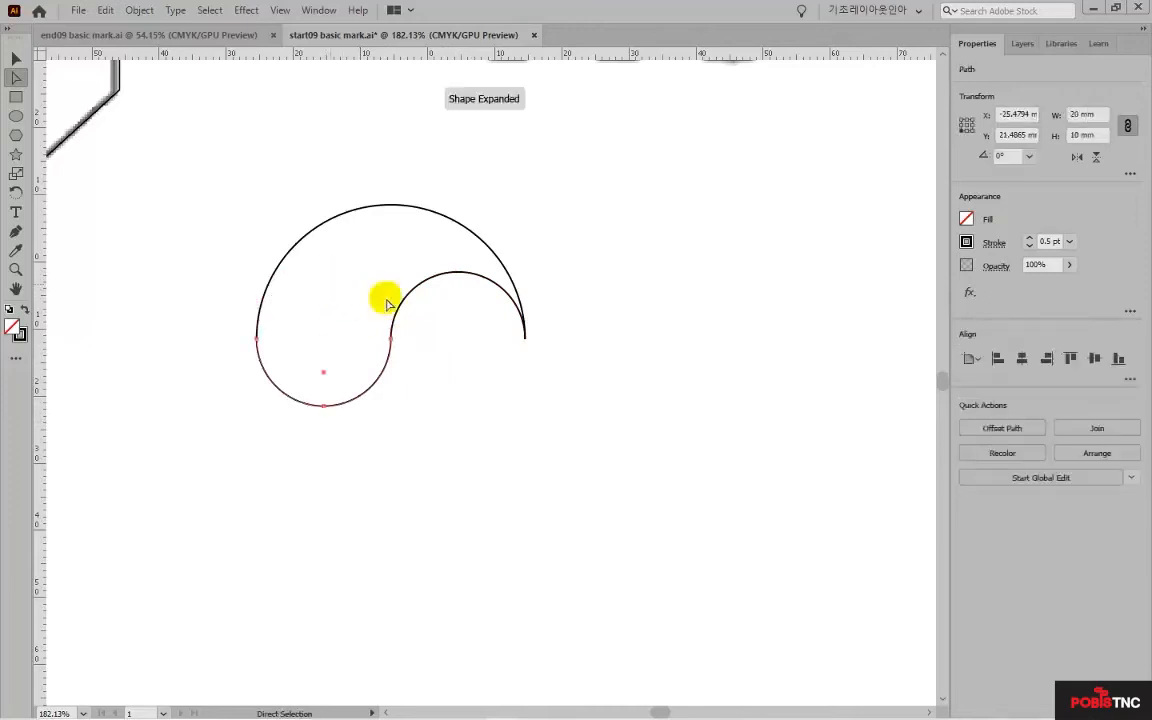
click(475, 372)
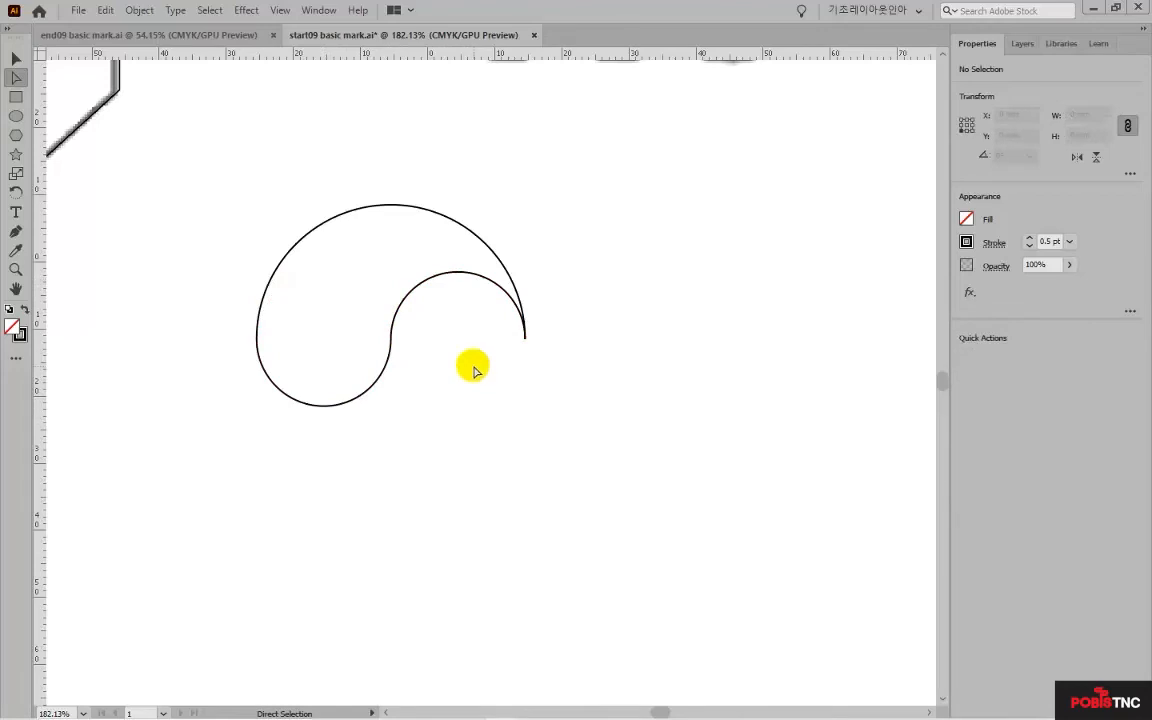
Examine the three separate arcs and check the spots where their end points meet
click(345, 213)
click(332, 396)
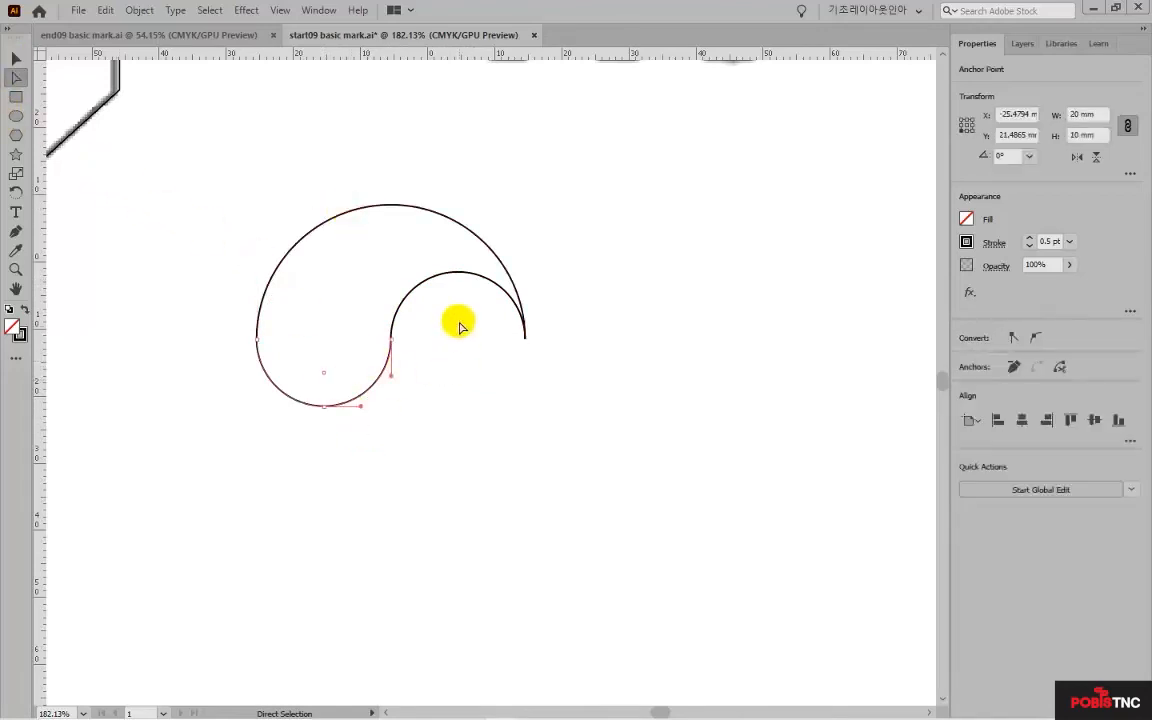
click(447, 282)
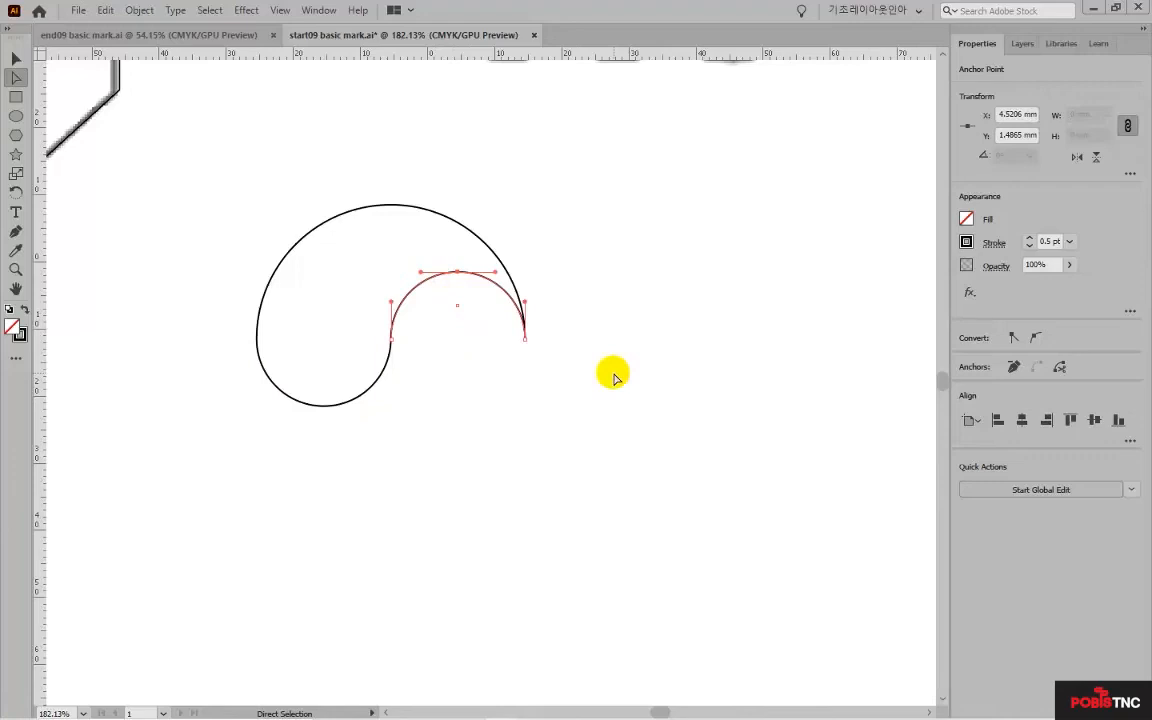
drag(600, 381, 516, 328)
drag(430, 326, 377, 354)
drag(214, 314, 268, 348)
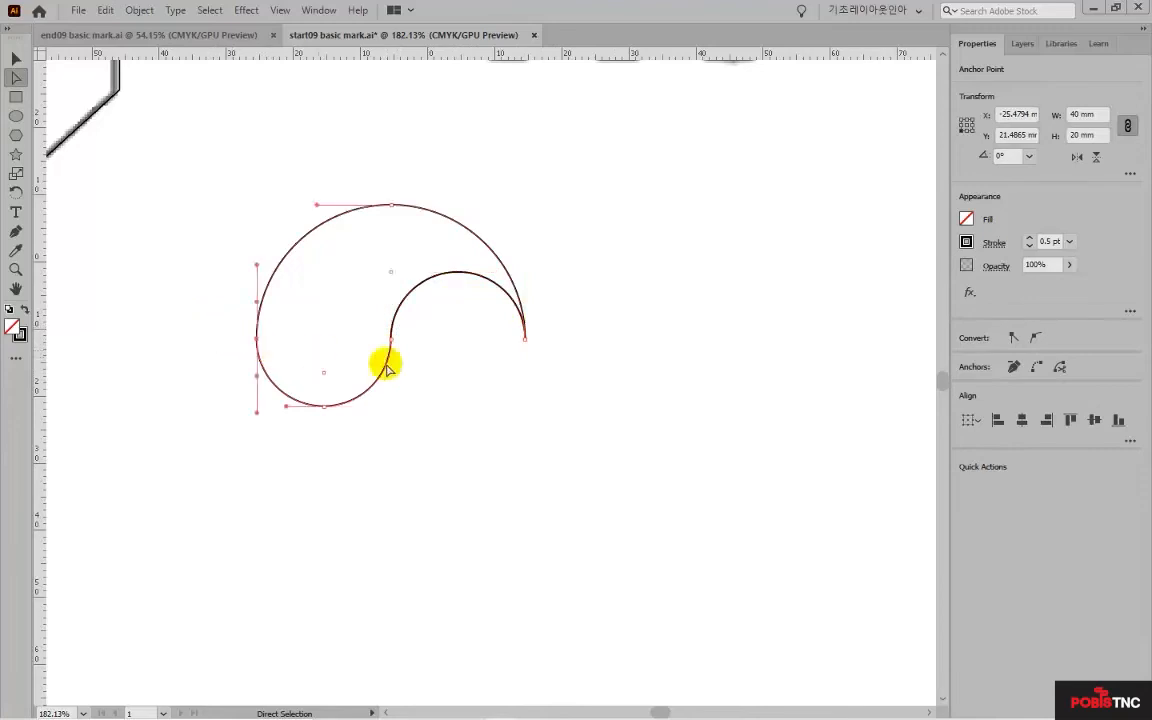
click(482, 387)
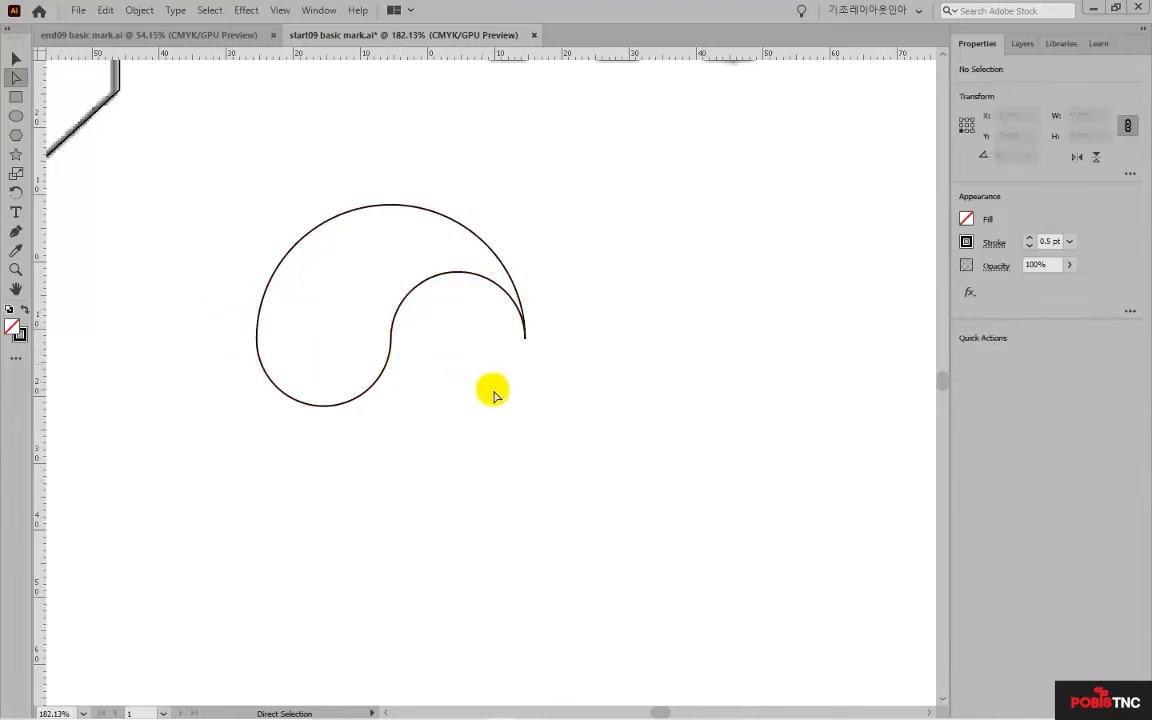
scroll(500, 380, down, 1)
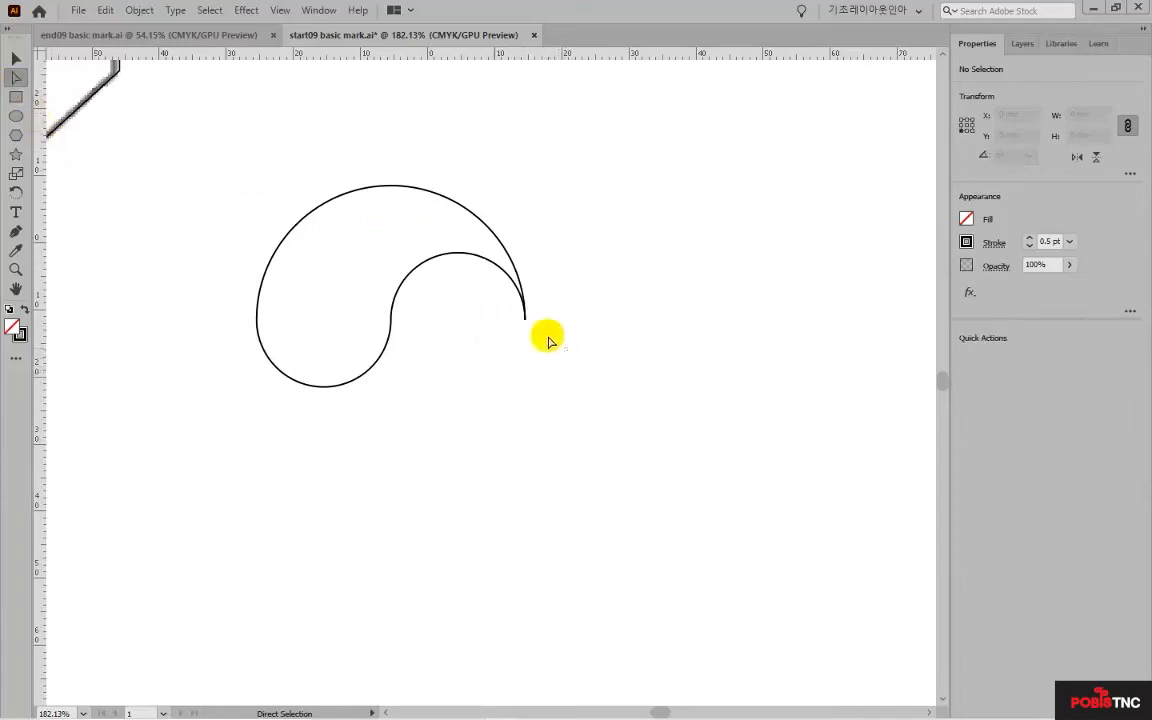
Join the overlapping right end points of the large arc and the right small arc
drag(548, 342, 506, 300)
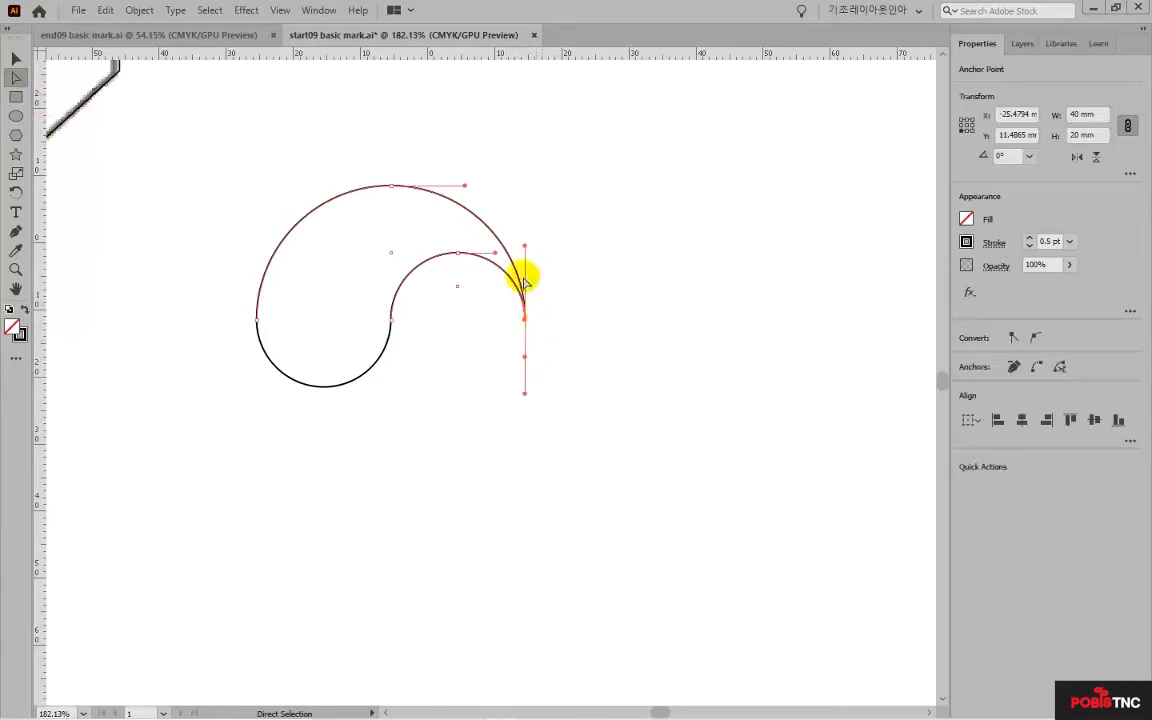
click(140, 12)
mouse_move(180, 391)
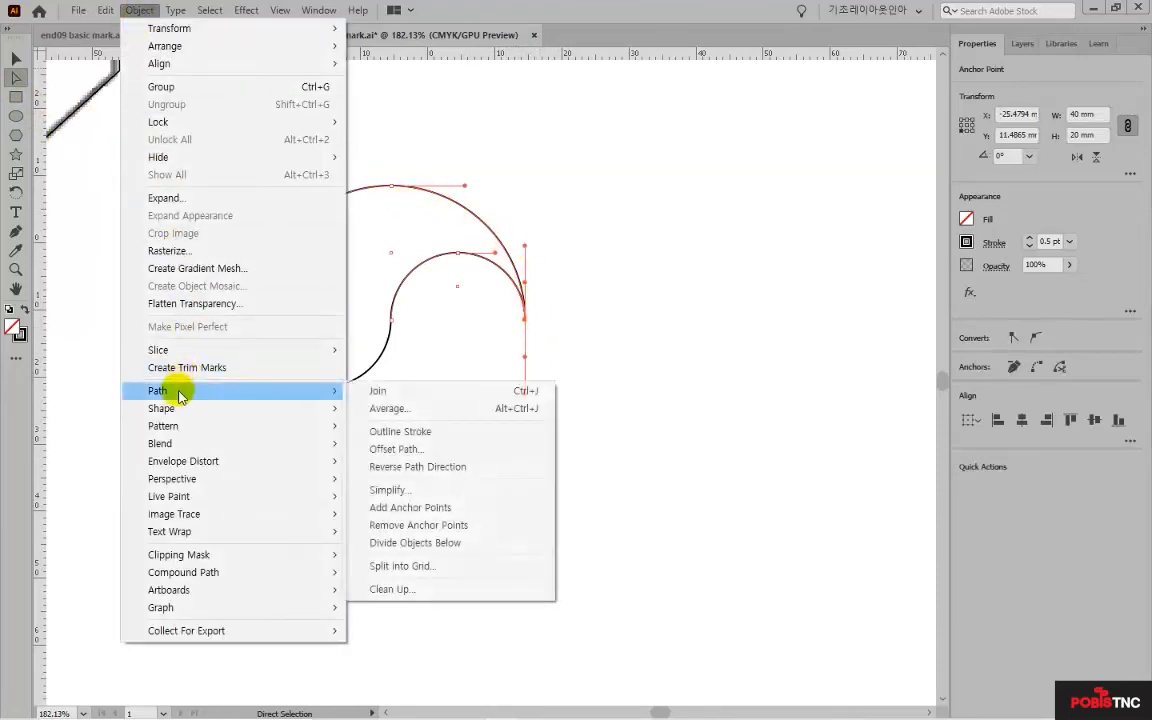
click(374, 394)
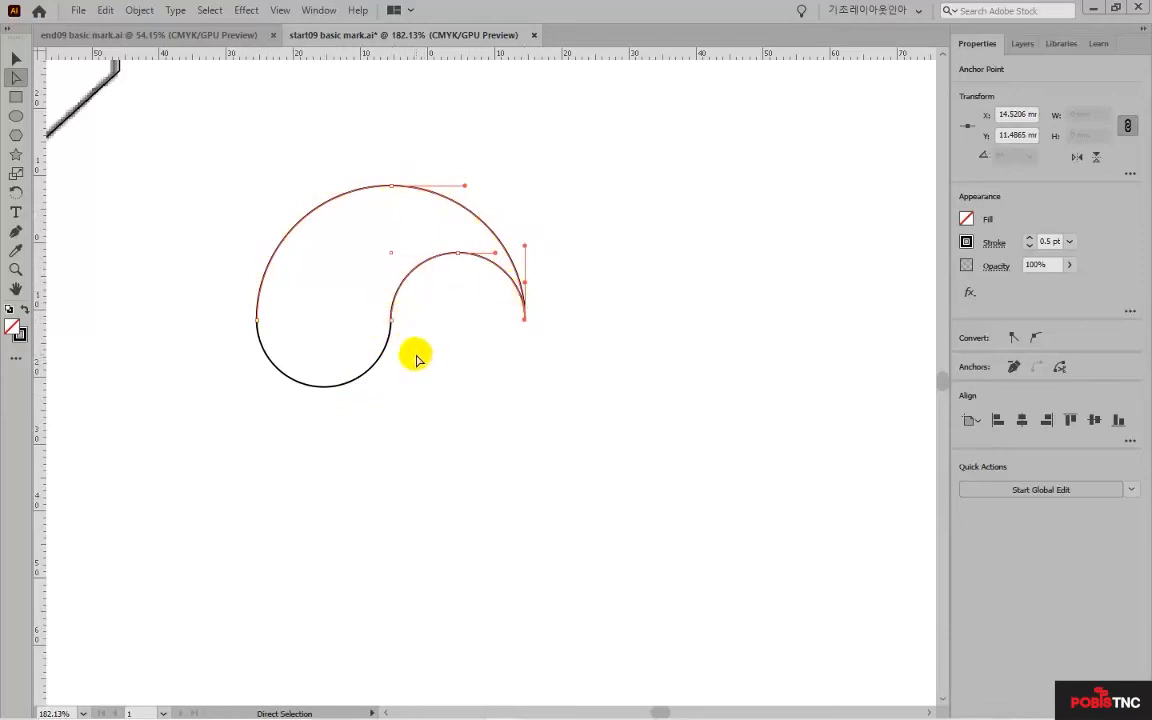
Join the two small arcs' end points at the centre of the shape, and clear the selection
click(391, 318)
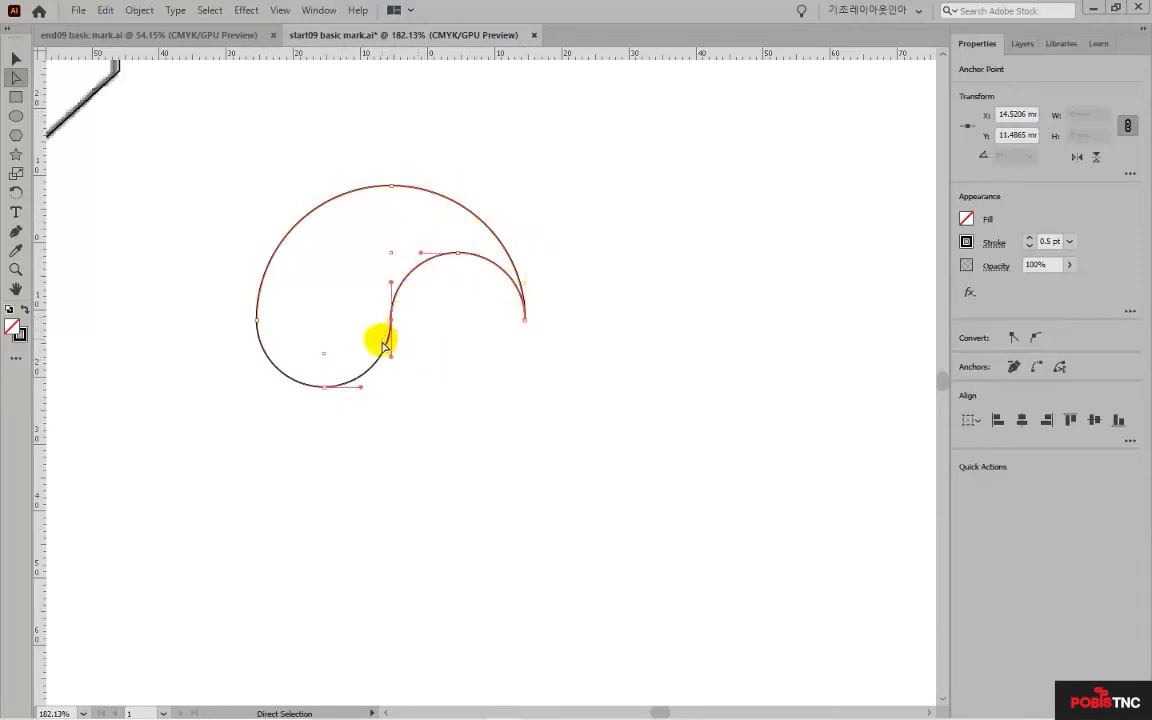
click(139, 10)
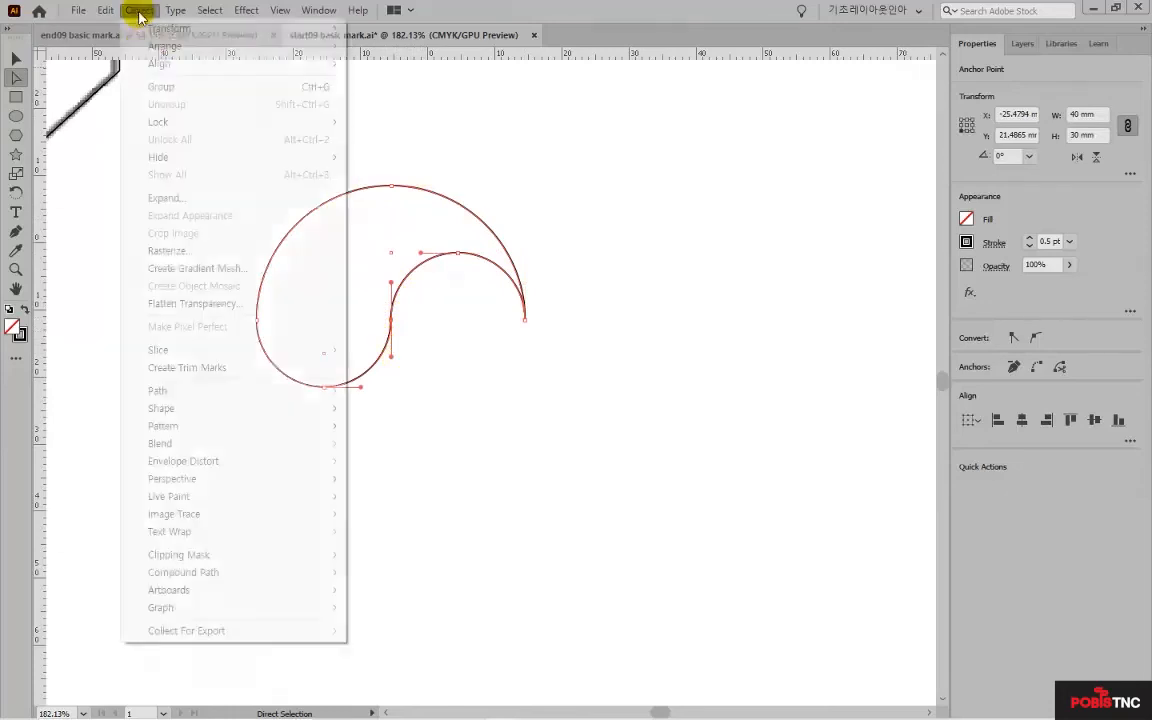
mouse_move(329, 388)
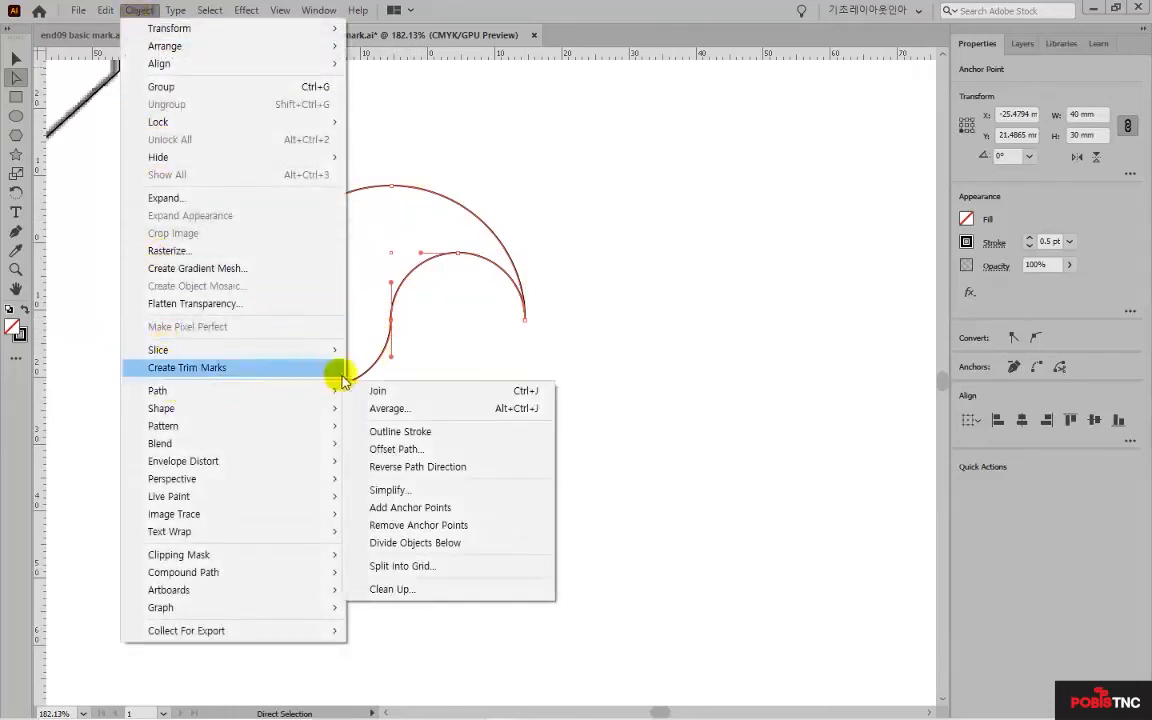
click(374, 391)
click(405, 437)
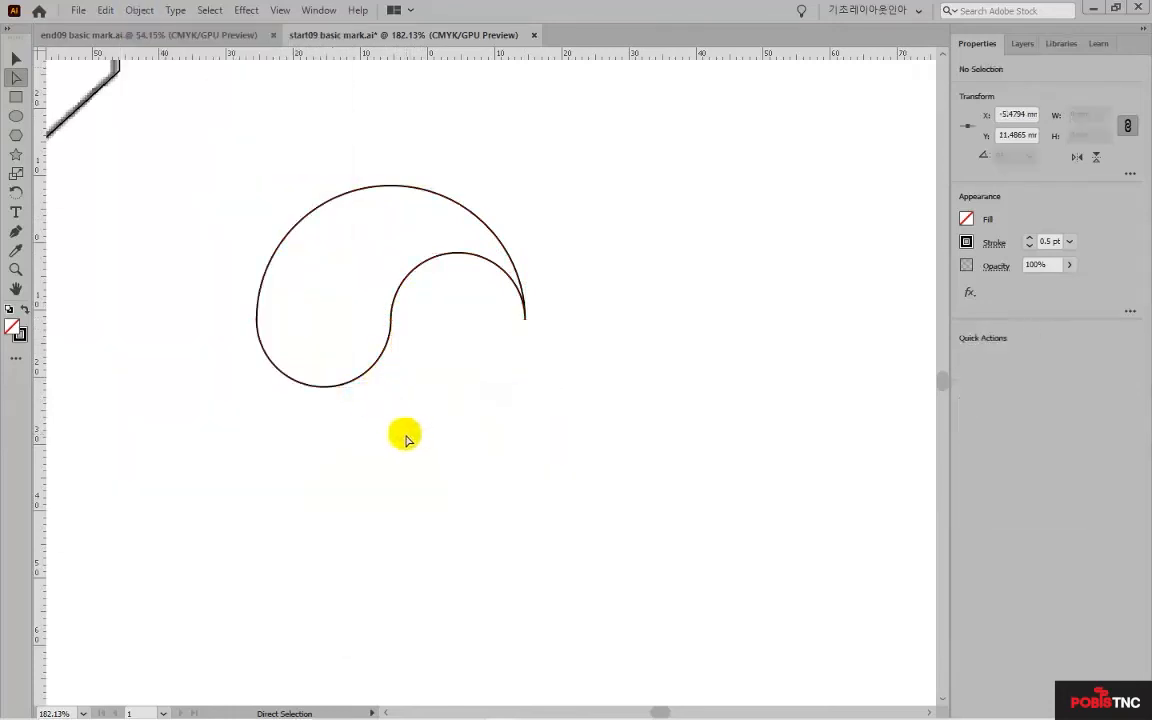
Join the left end points of the large arc and the left small arc to close the path, and clear the selection
click(264, 320)
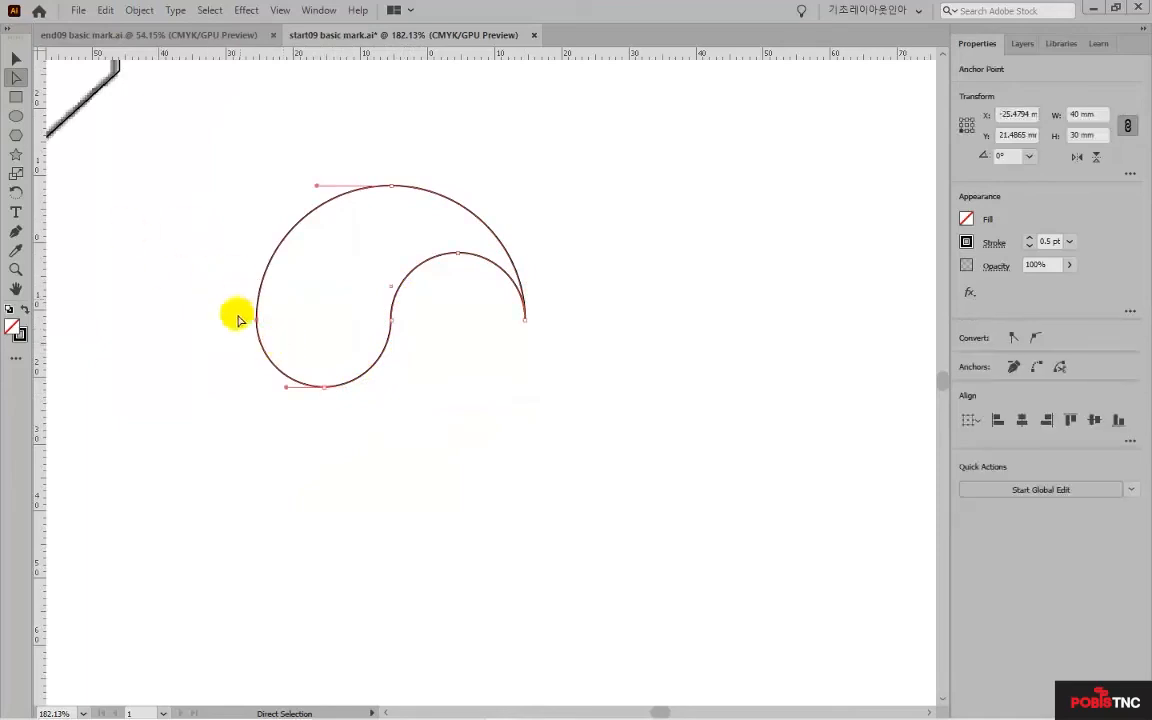
click(139, 10)
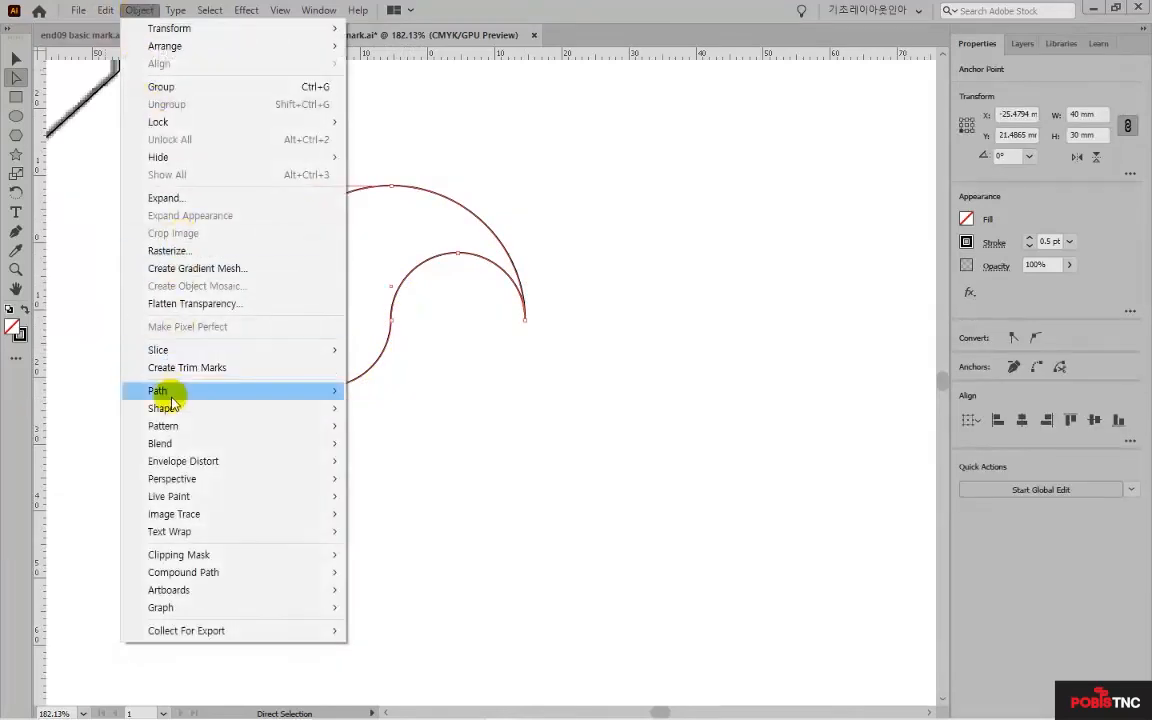
mouse_move(150, 390)
click(483, 396)
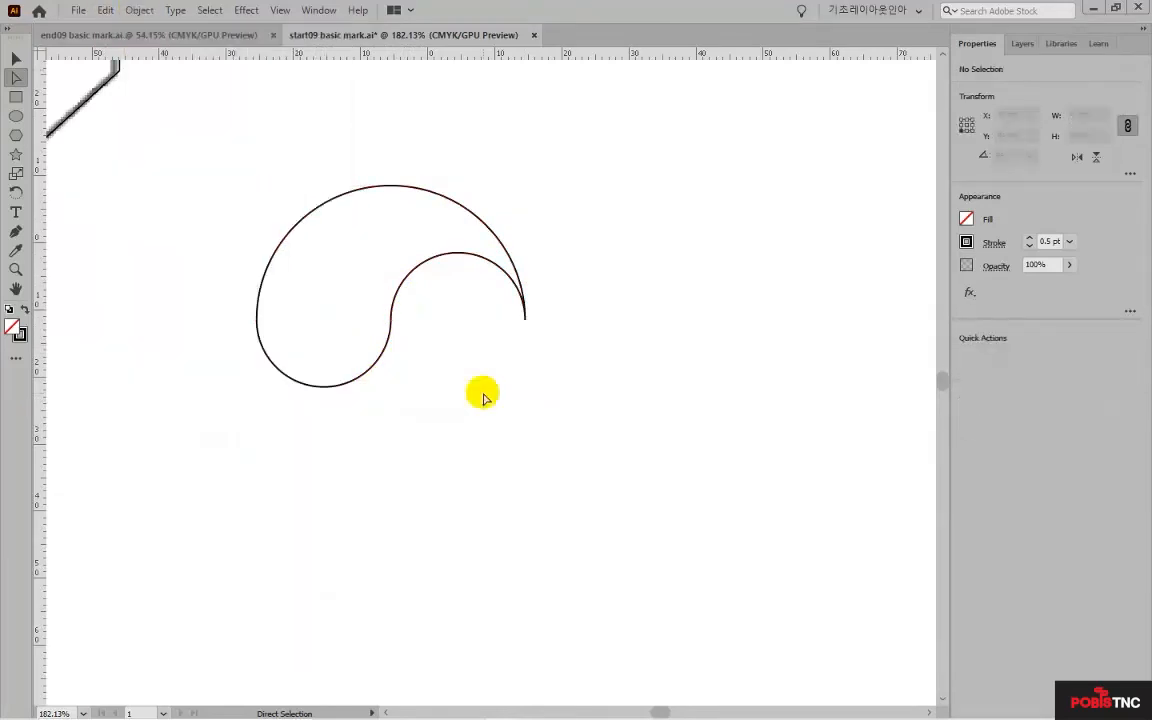
Fill the closed taeguek half with red
click(398, 289)
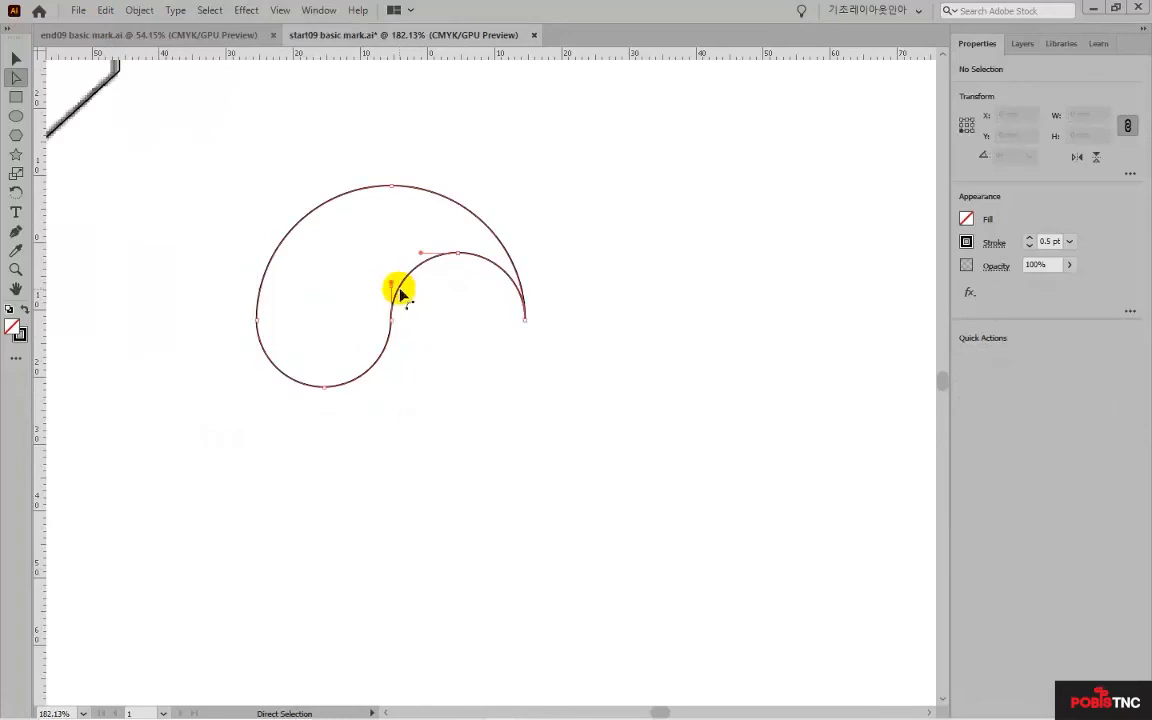
click(966, 219)
click(920, 278)
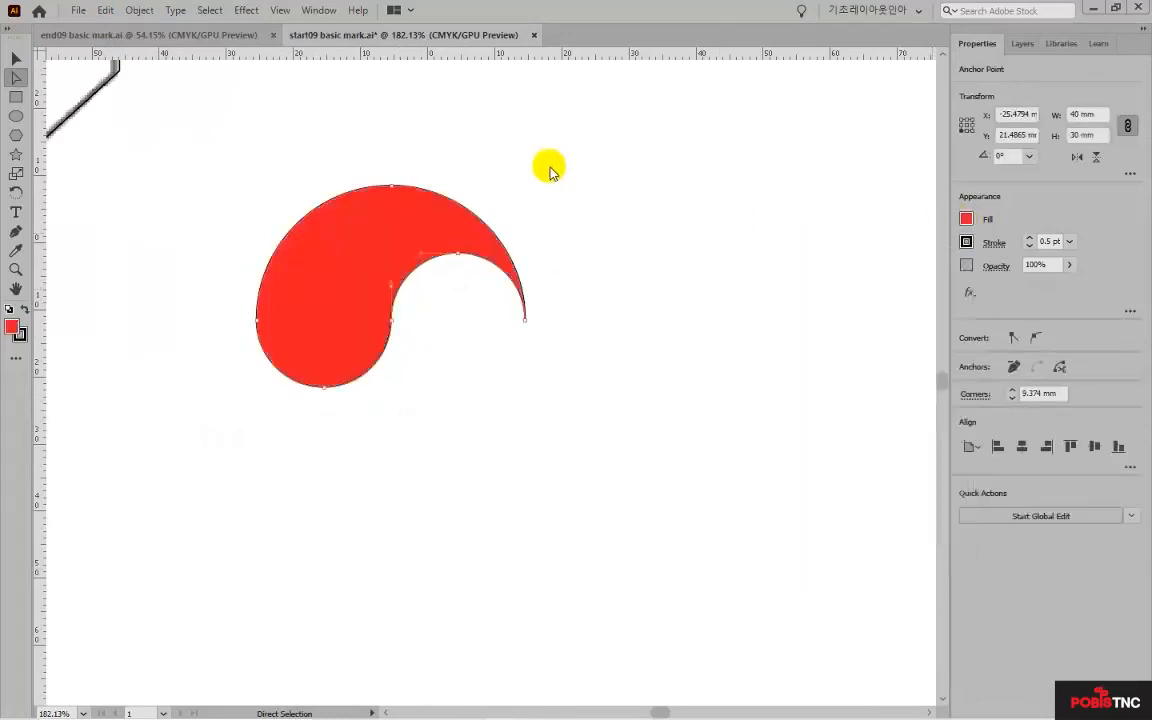
Set the red shape's stroke to None and clear the selection
click(16, 59)
click(270, 175)
click(352, 226)
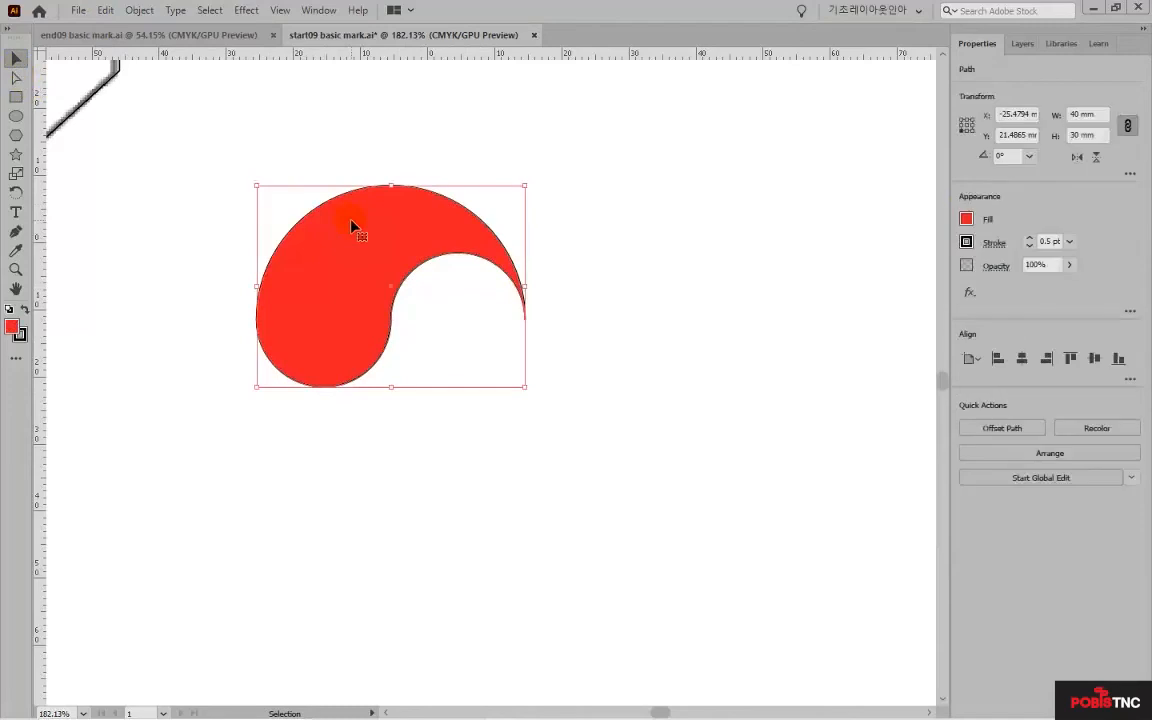
click(966, 241)
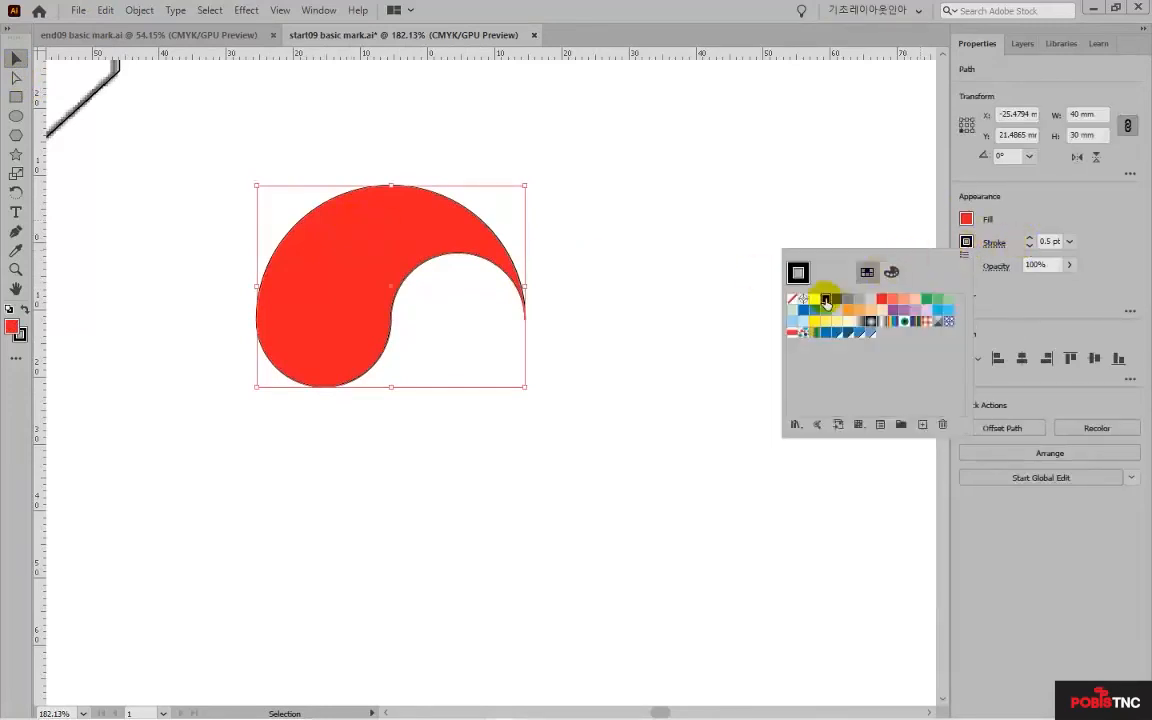
click(792, 299)
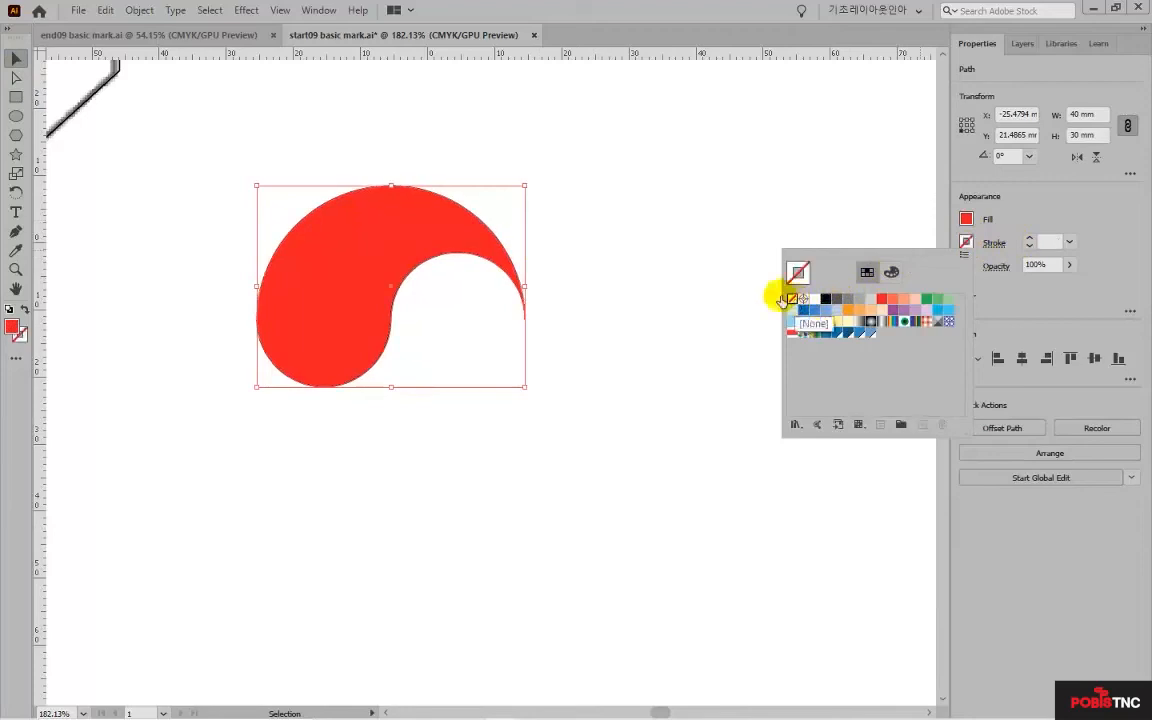
click(613, 243)
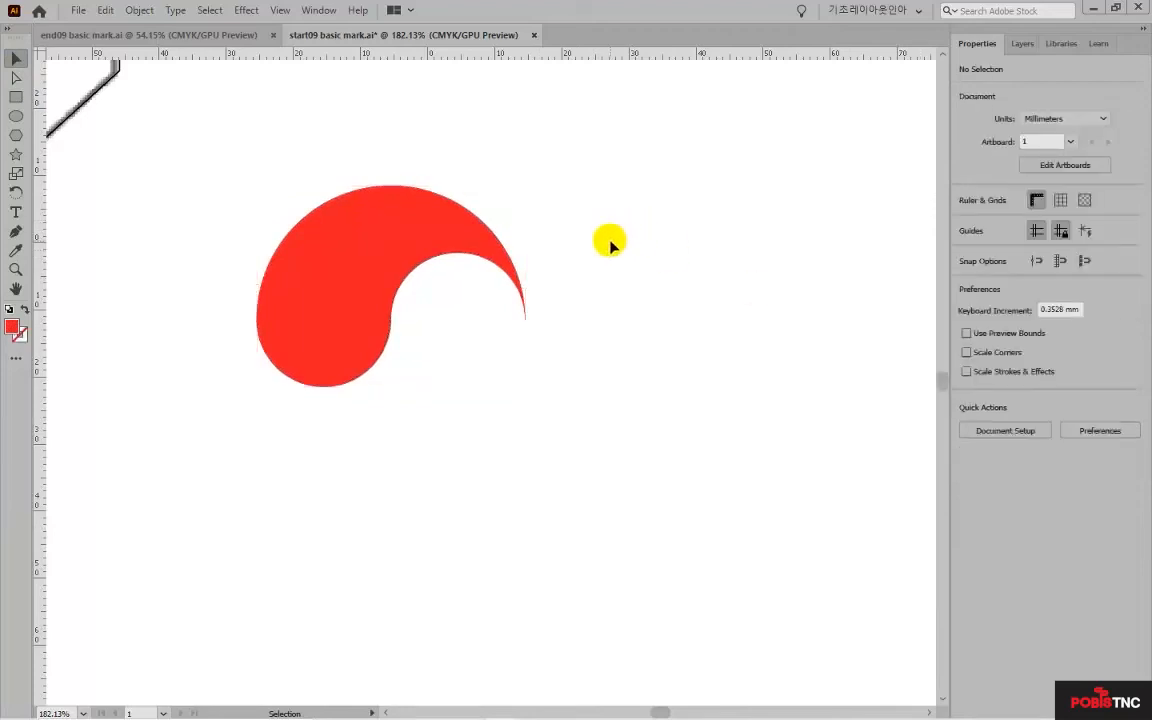
Place a copy of the red shape about 30 mm straight below it and flip the copy both horizontally and vertically
click(430, 244)
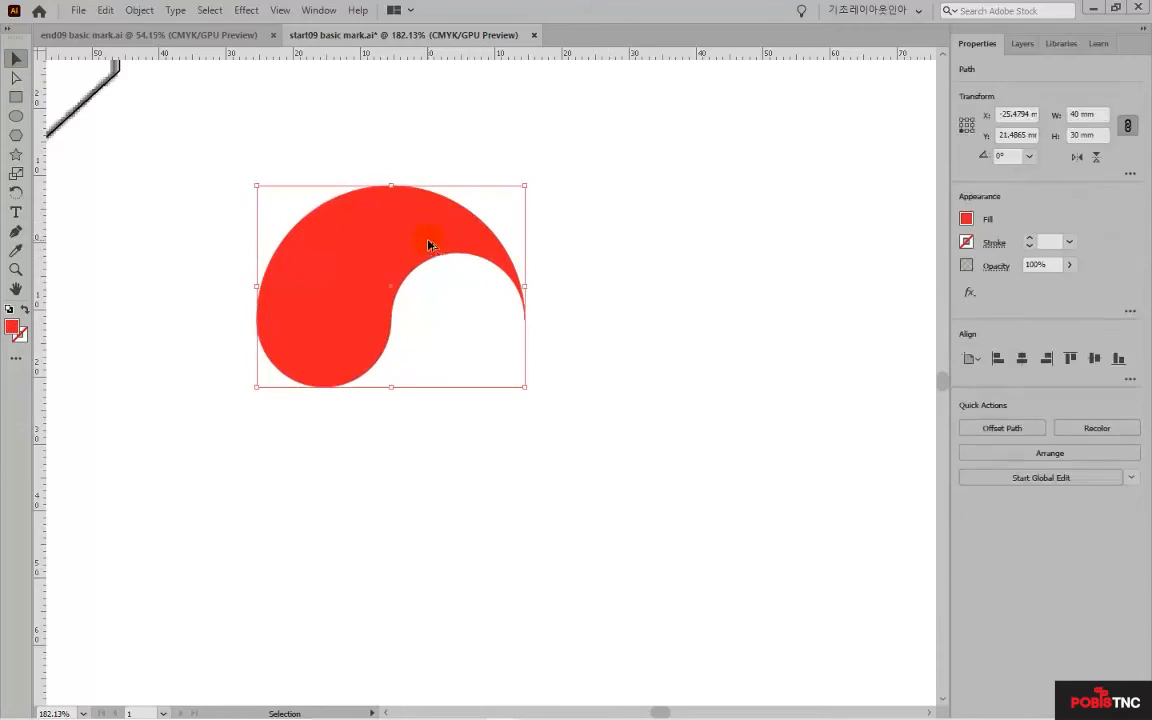
drag(407, 241, 404, 437)
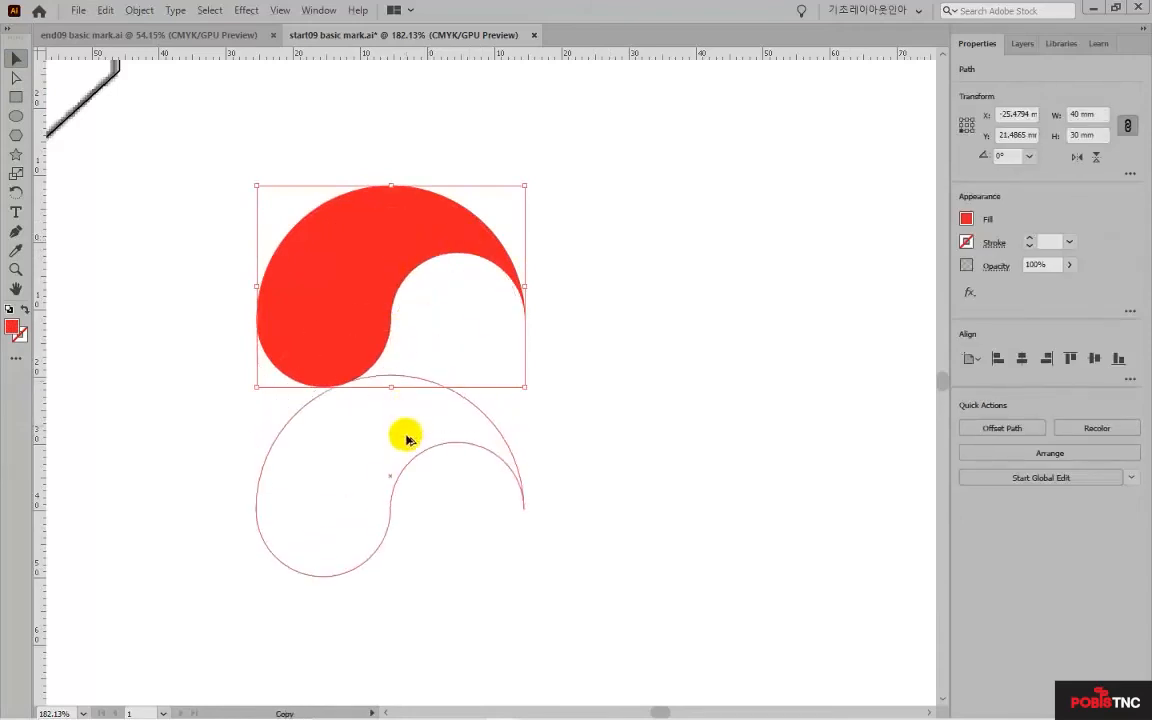
drag(539, 411, 540, 350)
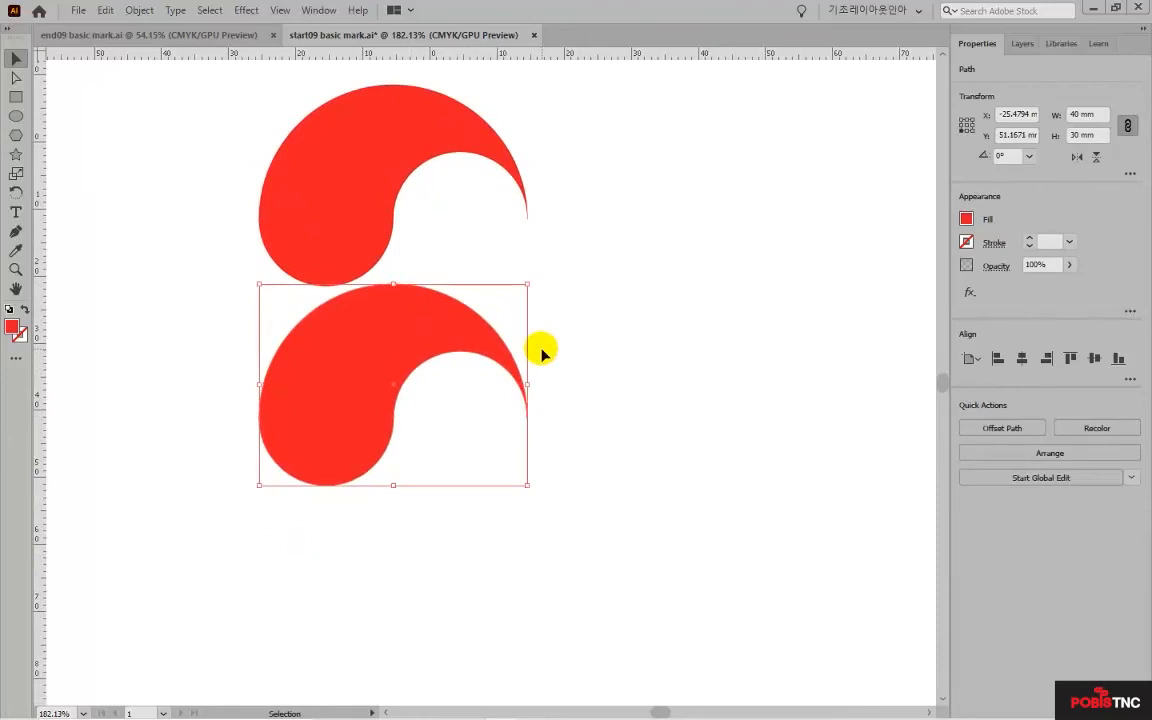
click(1076, 158)
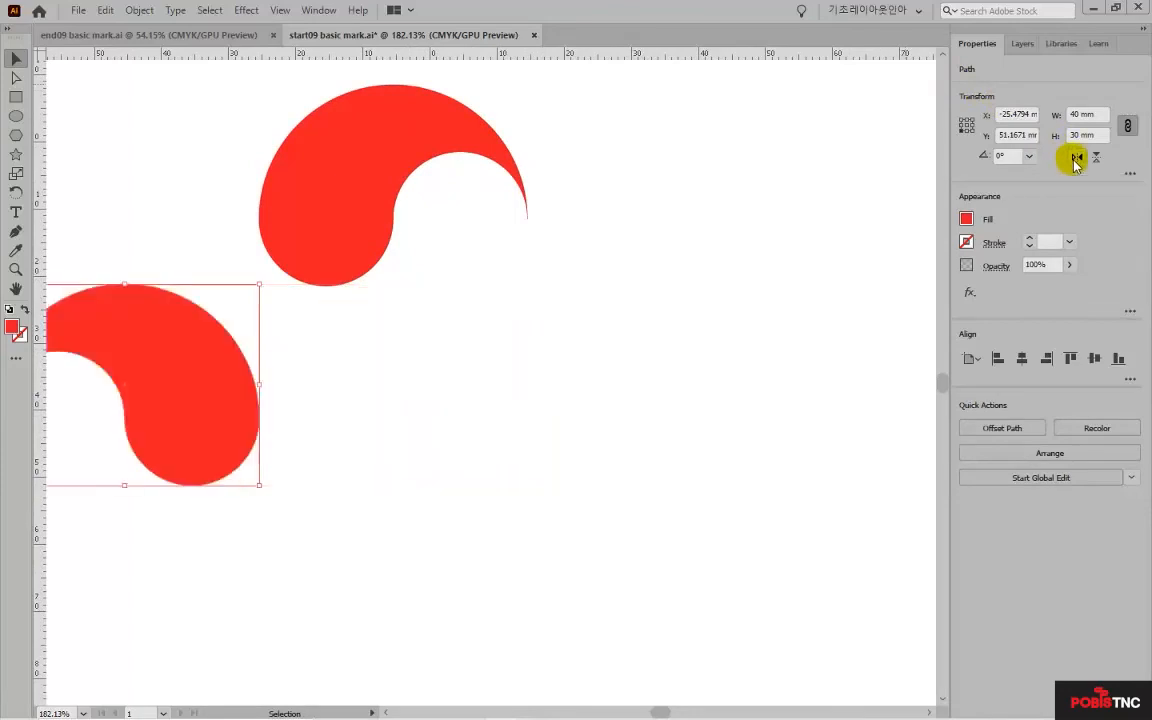
click(1095, 158)
Fit the flipped copy against the red shape to complete the circle, and fill it with blue
drag(200, 588, 466, 256)
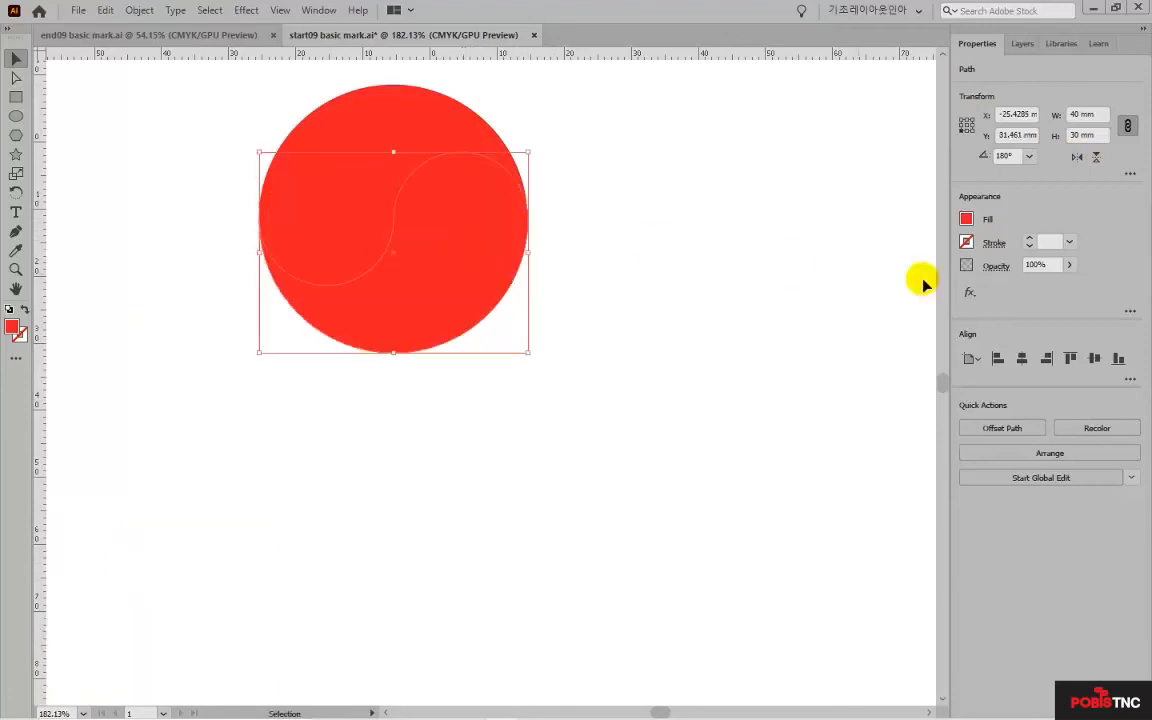
click(966, 219)
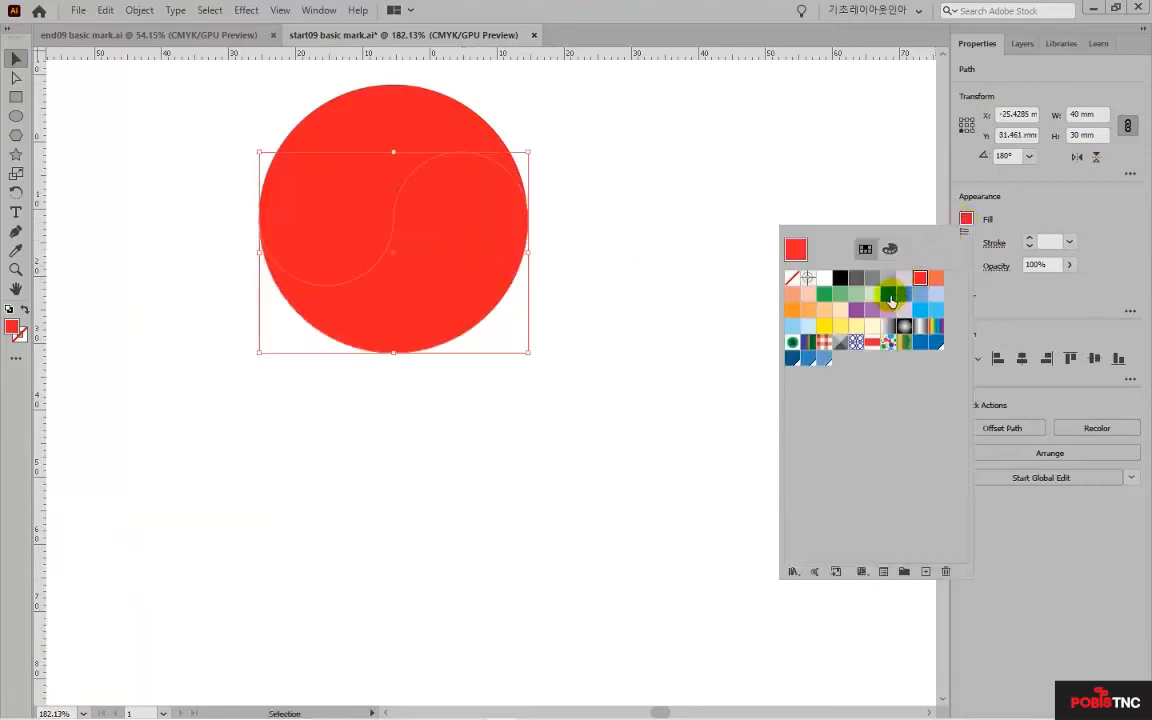
click(643, 268)
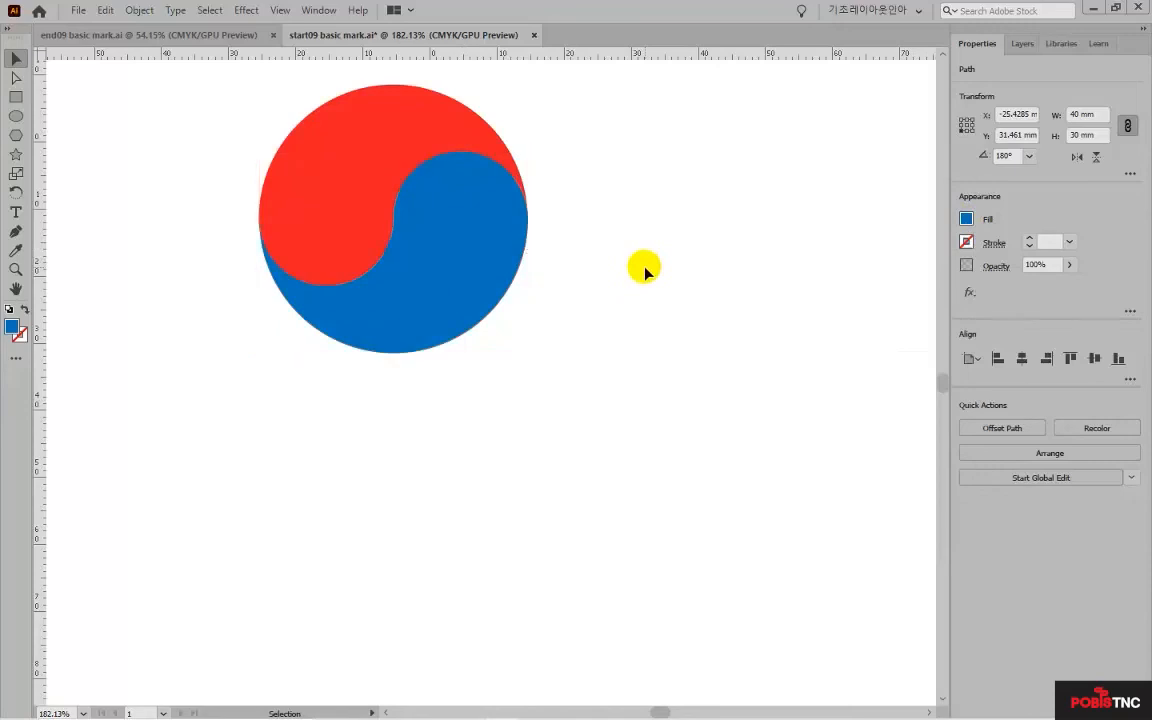
Copy the blue half onto the leftmost shape of the gray three-part reference mark and rotate it to about 120°
key(ctrl+1)
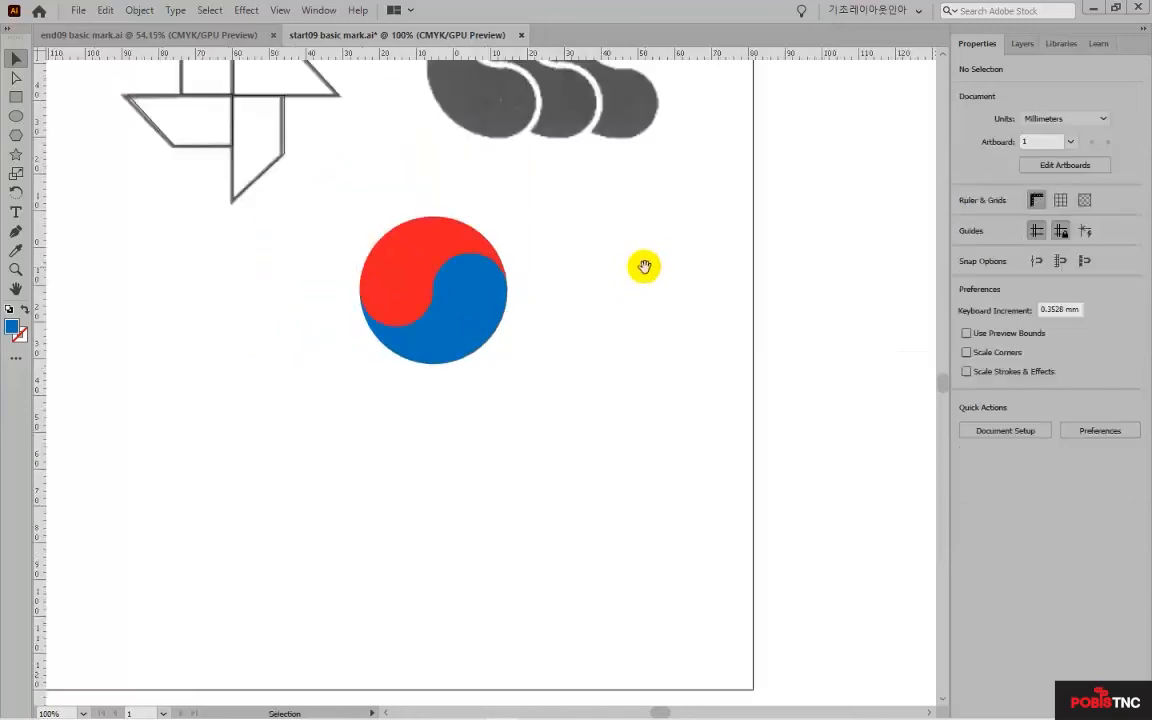
drag(522, 321, 443, 348)
click(298, 404)
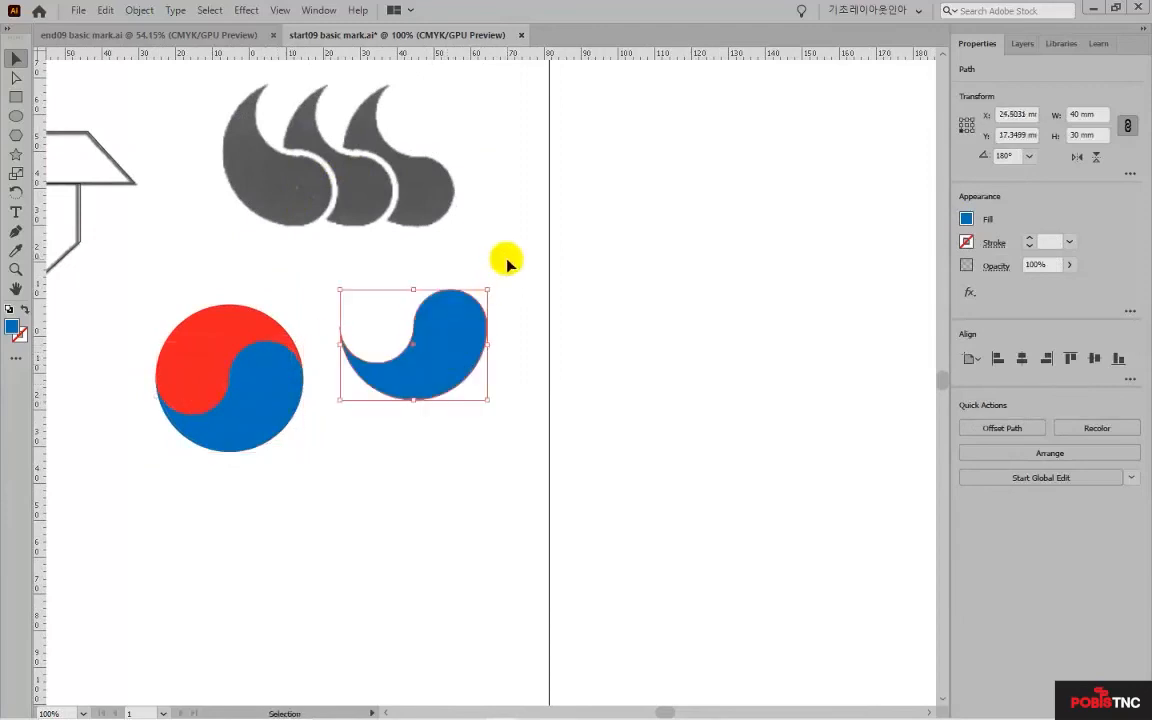
drag(491, 283, 336, 168)
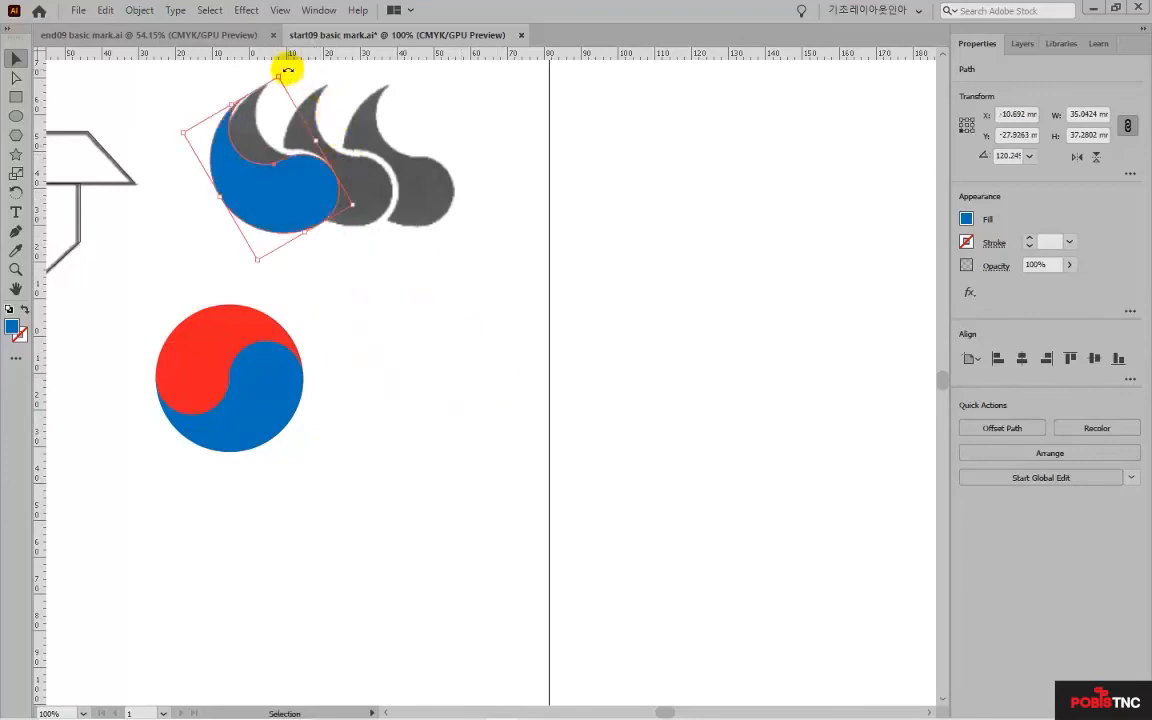
Rotate the blue copy to about 96° and shift it to cover the leftmost gray reference shape
drag(286, 71, 301, 88)
drag(285, 190, 290, 172)
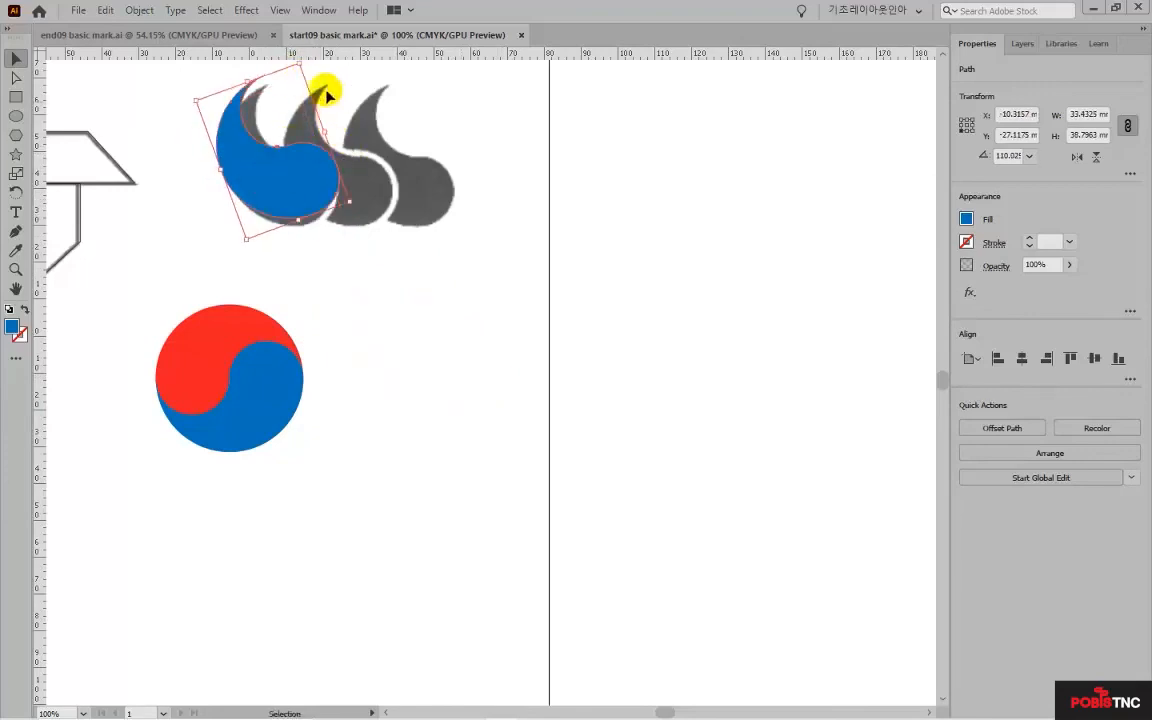
key(space)
drag(345, 113, 363, 199)
drag(322, 149, 343, 160)
drag(299, 270, 296, 273)
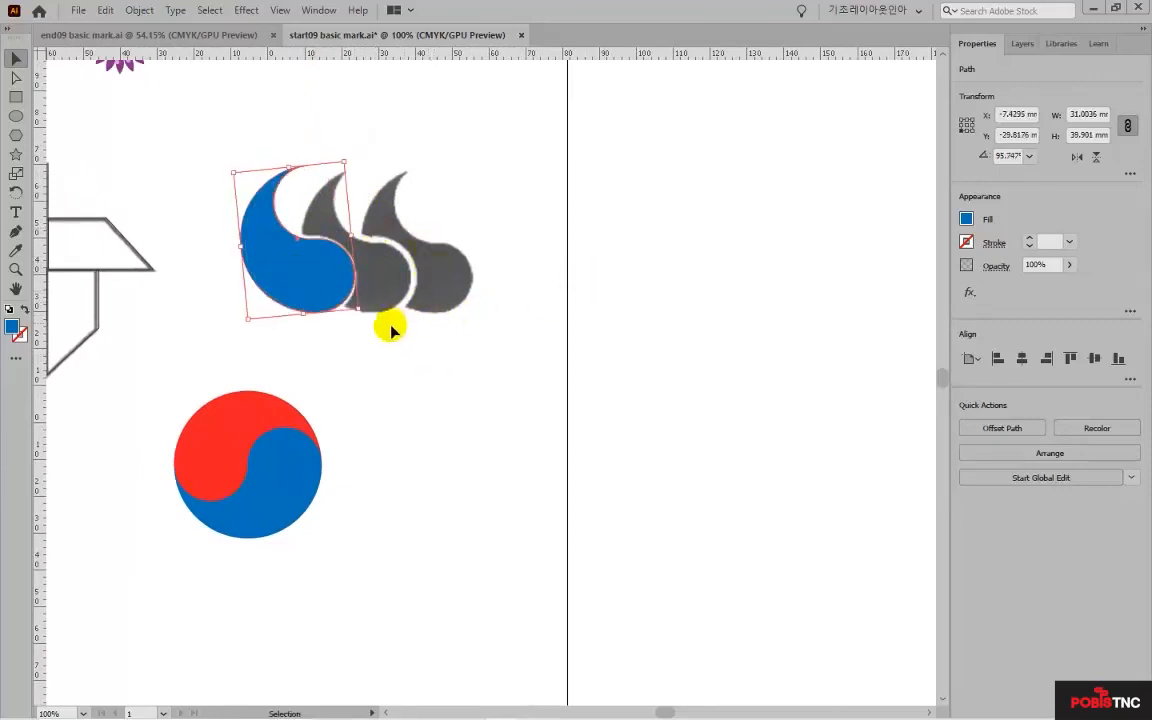
Give the leftmost blue shape of the three-part mark a white 4 pt stroke
click(965, 241)
click(813, 300)
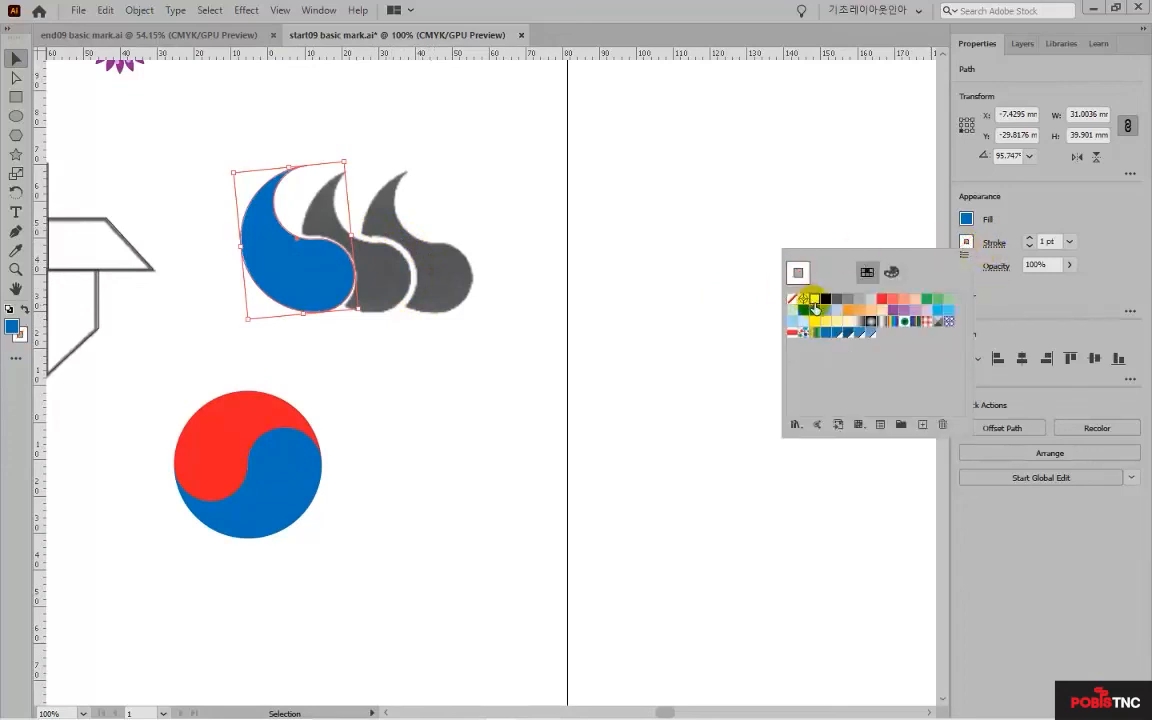
click(1073, 243)
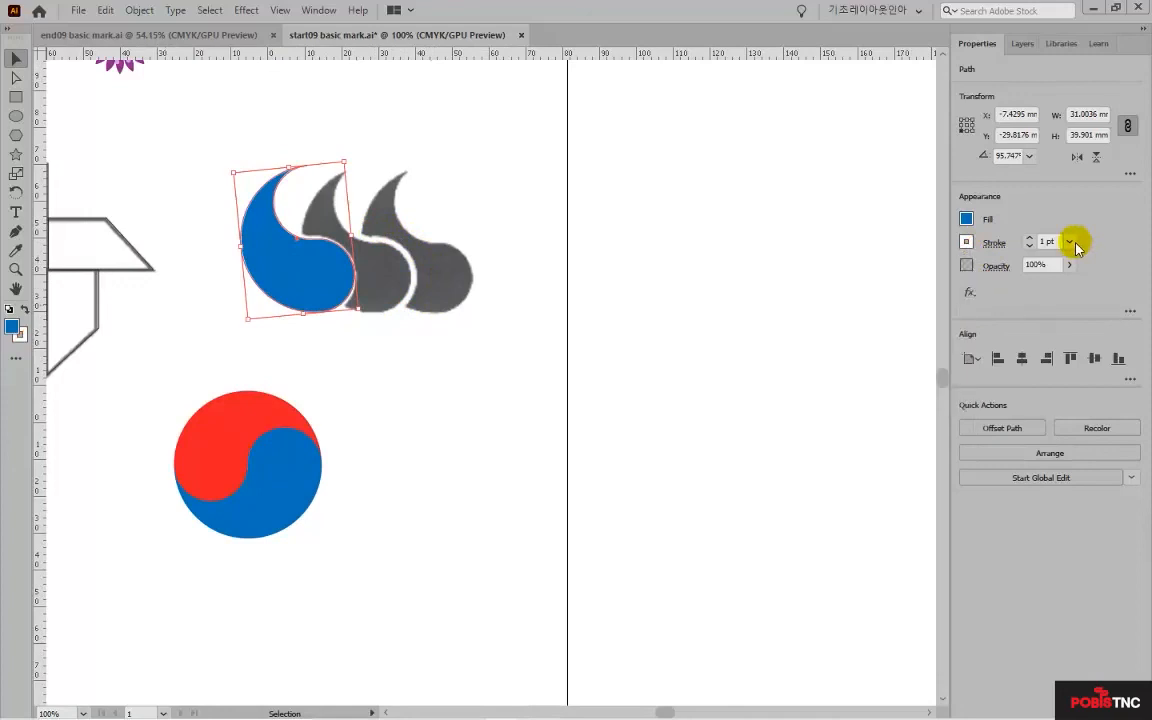
click(1075, 245)
click(1095, 346)
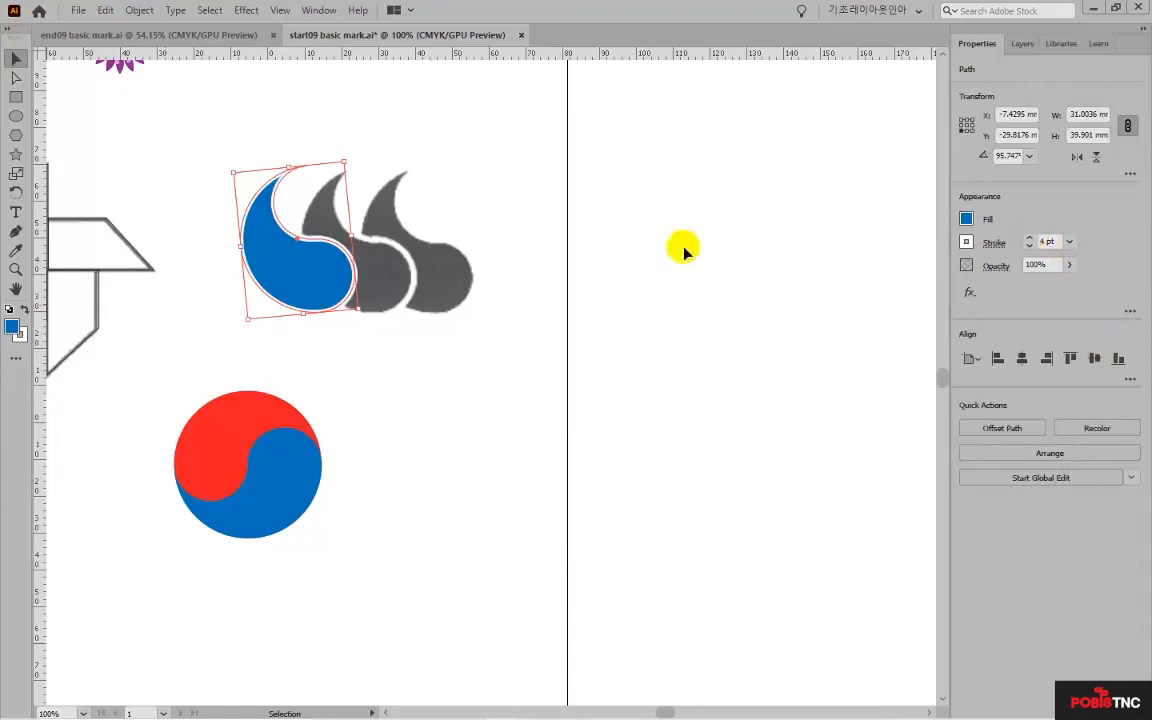
click(620, 247)
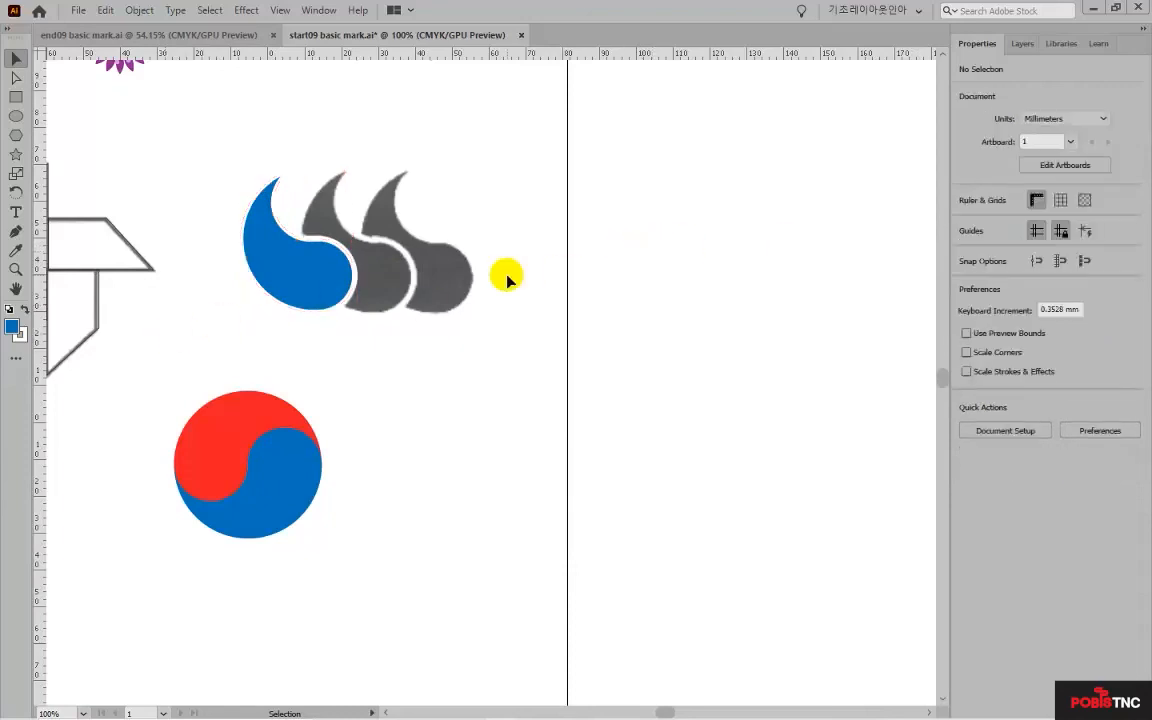
Copy the outlined blue shape onto the middle gray reference shape and repeat the transform for a third copy over the last one
click(318, 280)
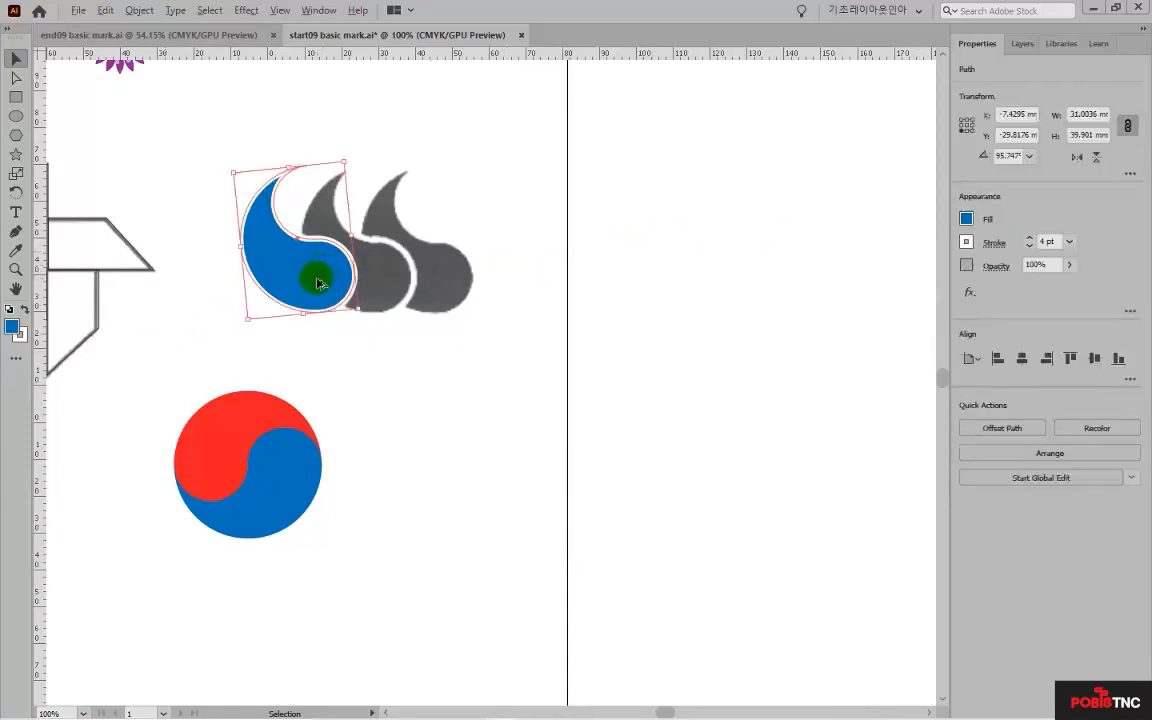
drag(313, 283, 378, 288)
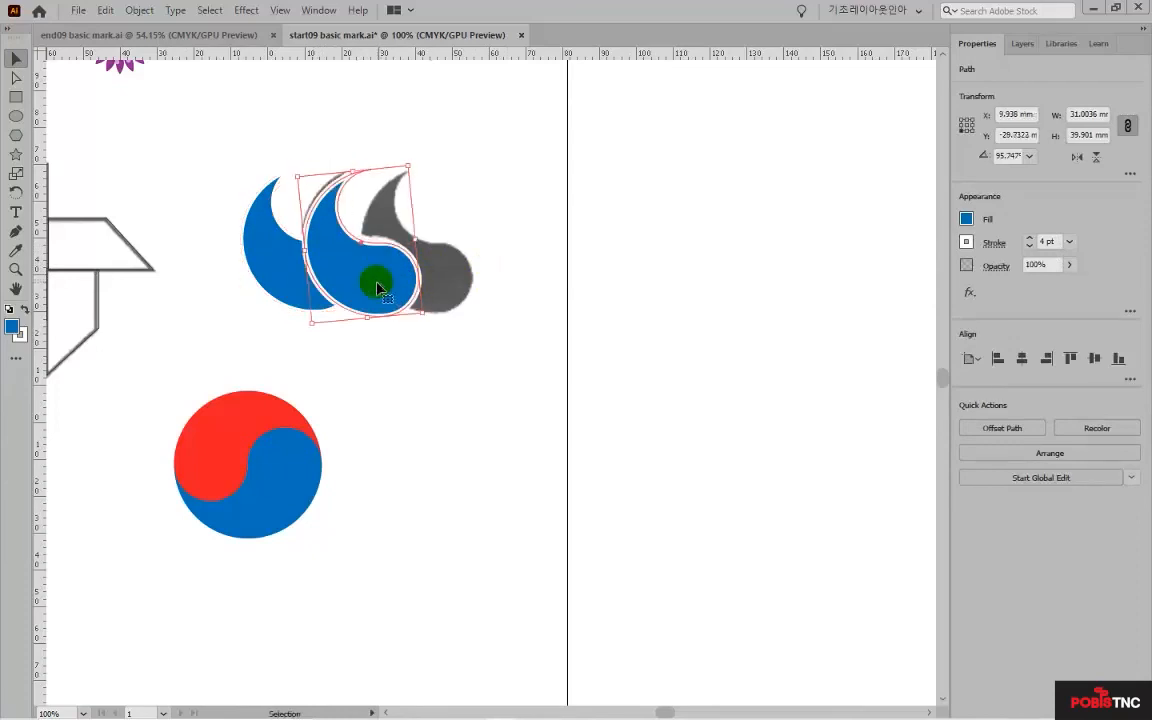
click(141, 14)
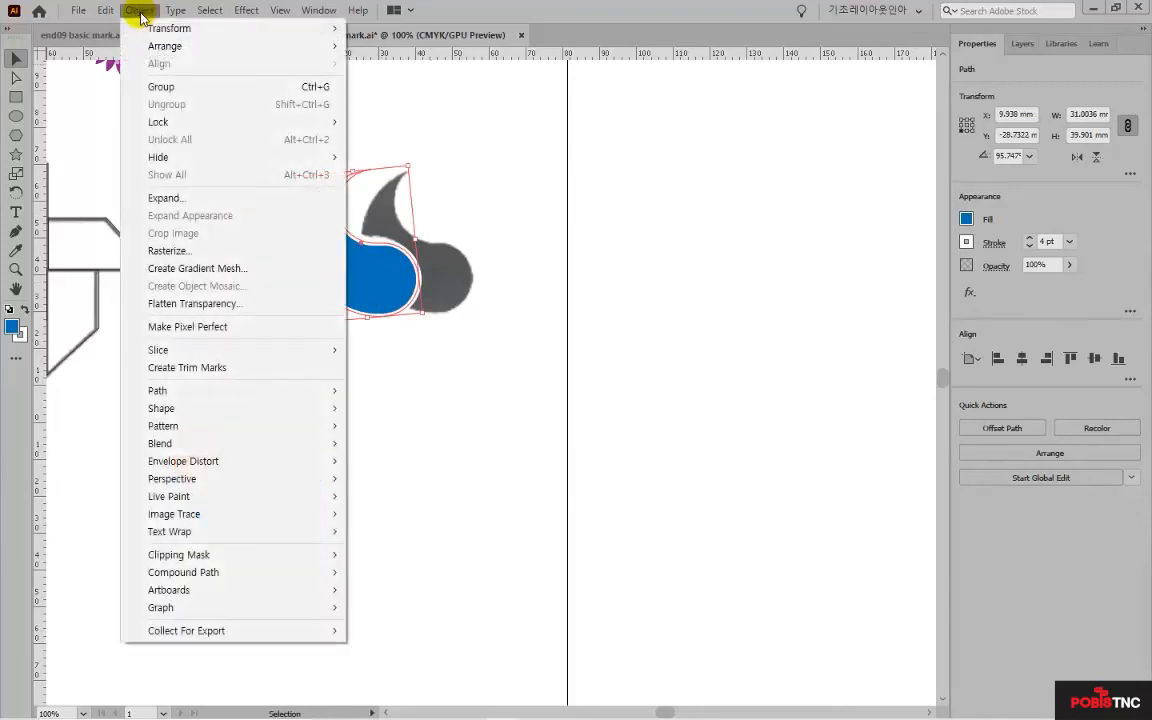
mouse_move(257, 28)
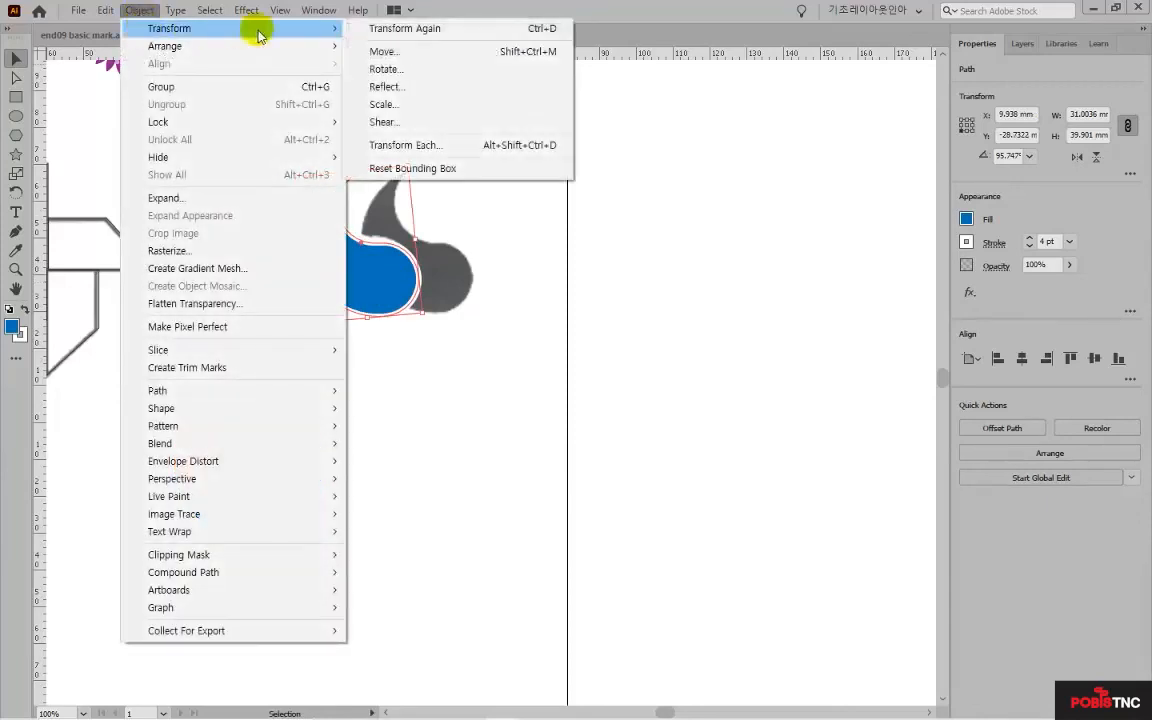
click(398, 28)
click(496, 149)
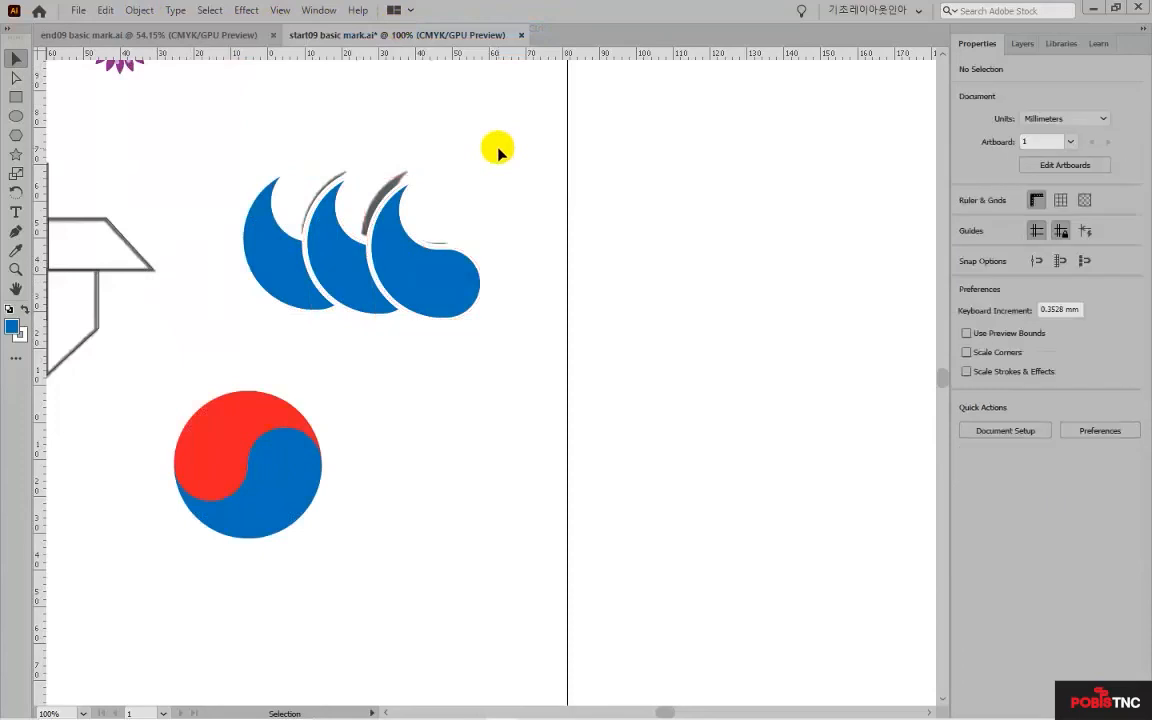
Bring the middle blue shape to the front so it overlaps the last copy
drag(452, 265, 290, 285)
click(335, 348)
click(328, 238)
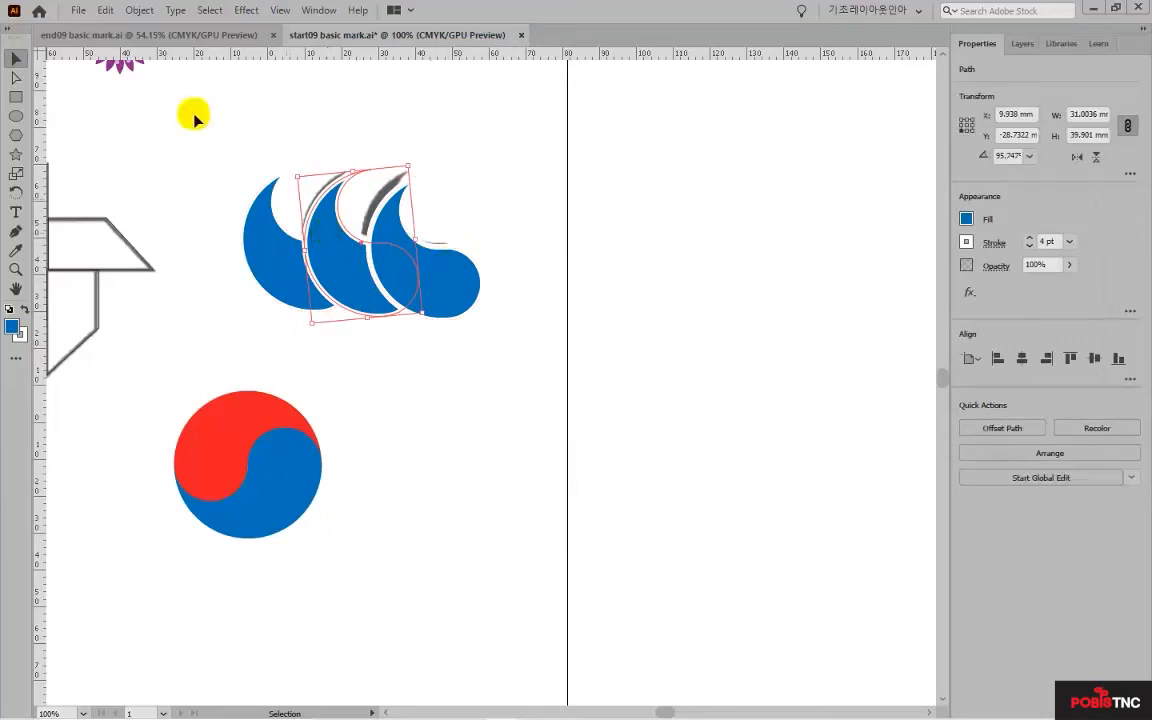
click(140, 11)
mouse_move(159, 45)
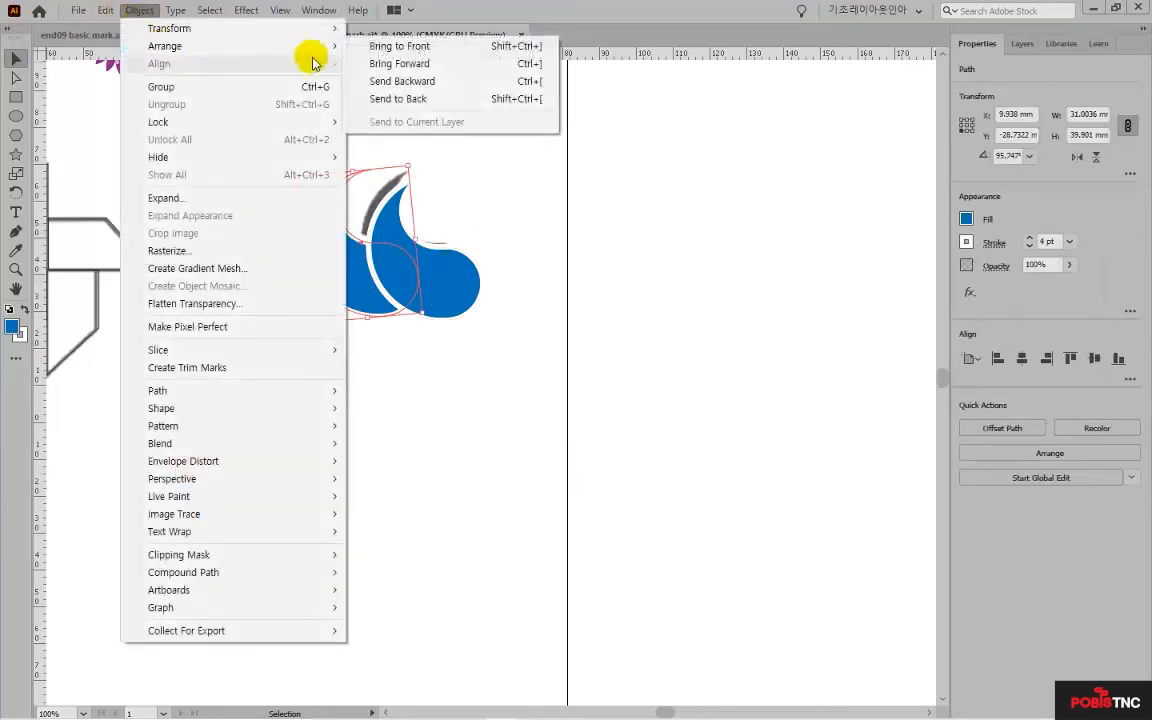
click(368, 47)
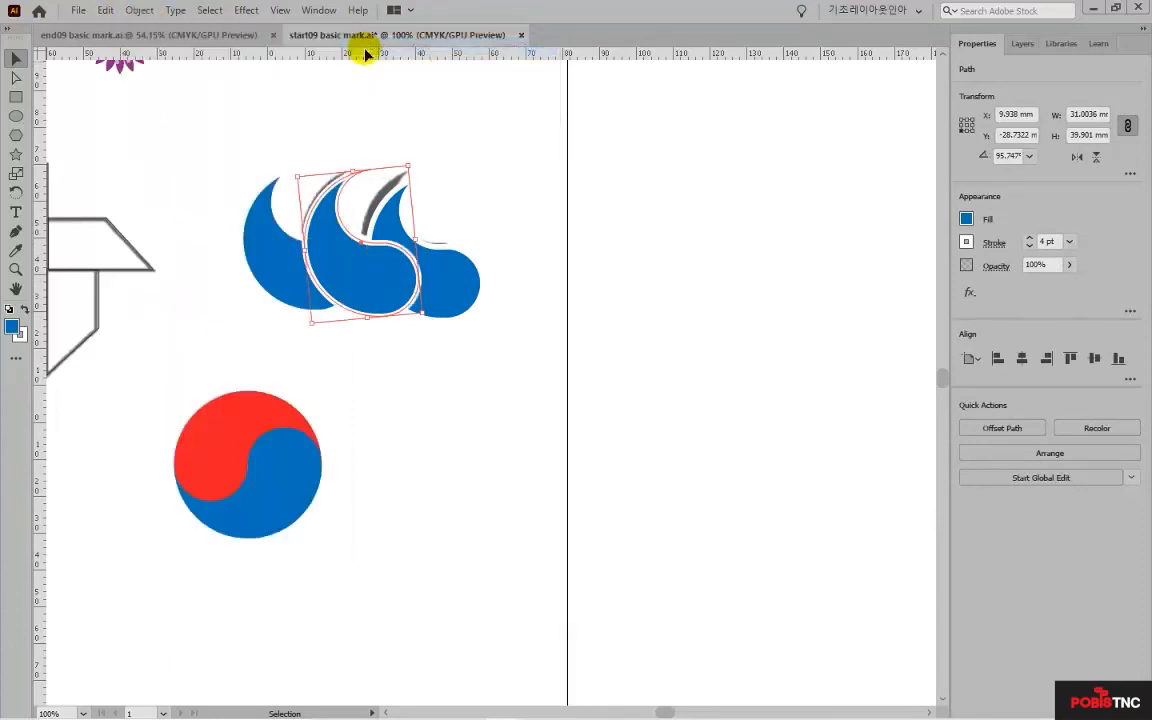
Bring the leftmost blue shape to the front of the three-part mark
click(249, 126)
click(275, 241)
click(139, 10)
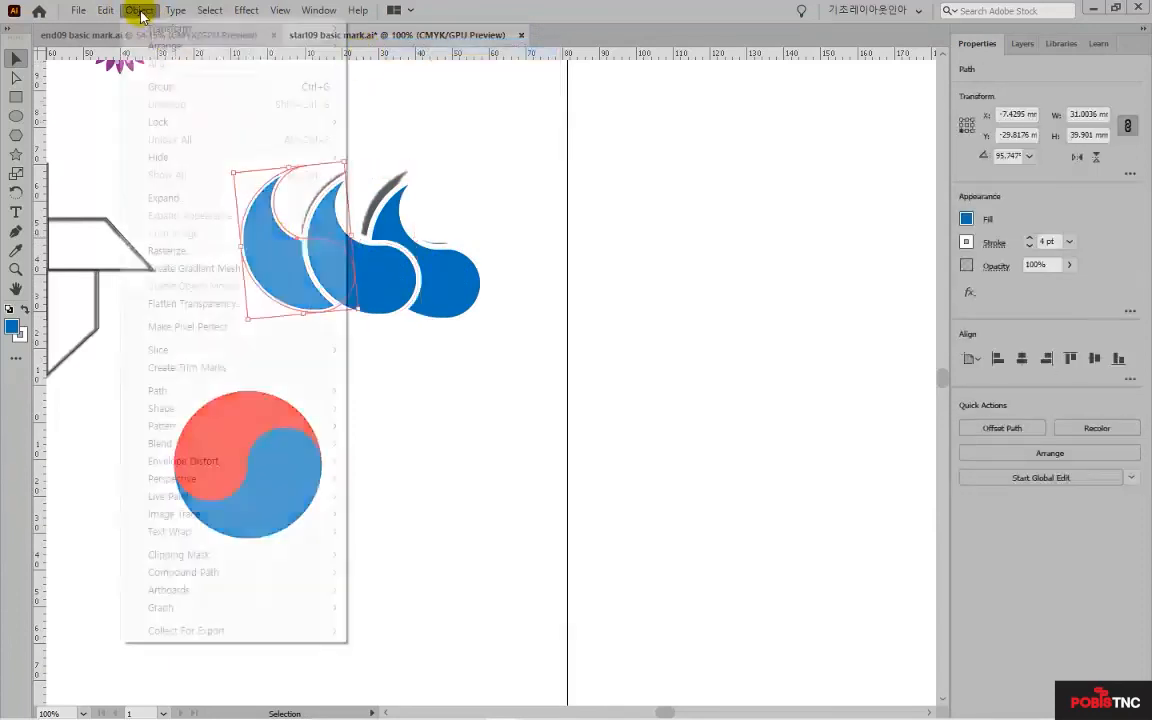
mouse_move(257, 47)
click(368, 46)
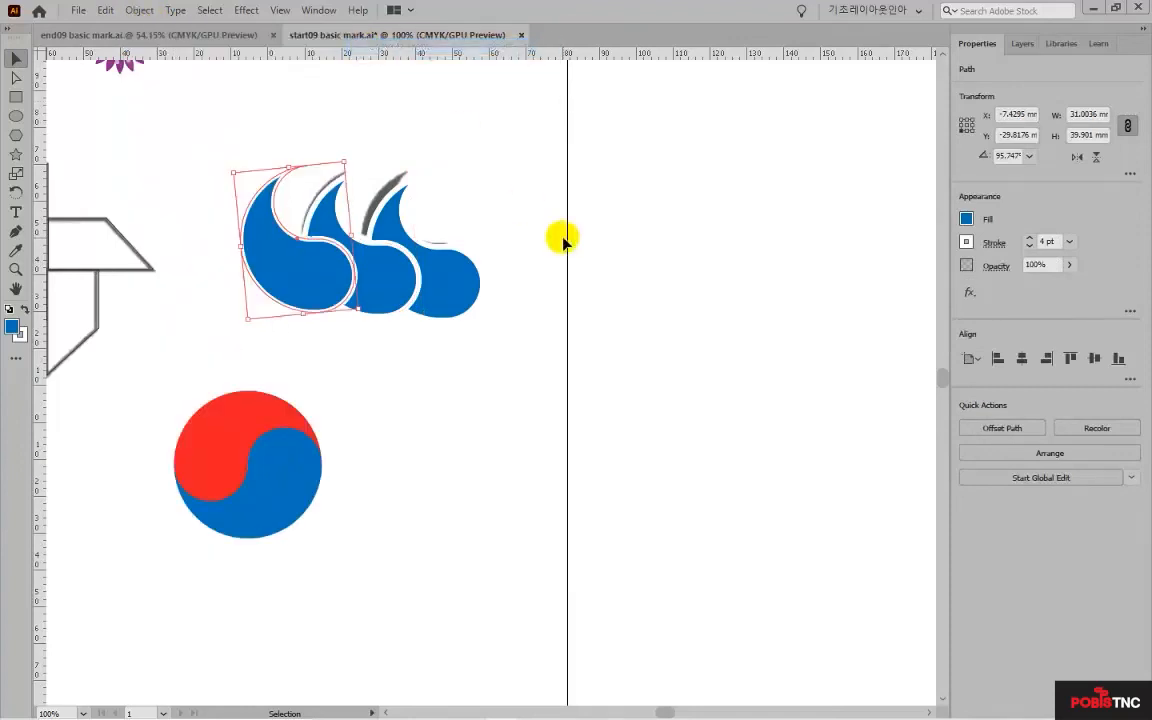
click(561, 237)
Rotate all three blue shapes together slightly counterclockwise to level the mark
drag(437, 325, 356, 241)
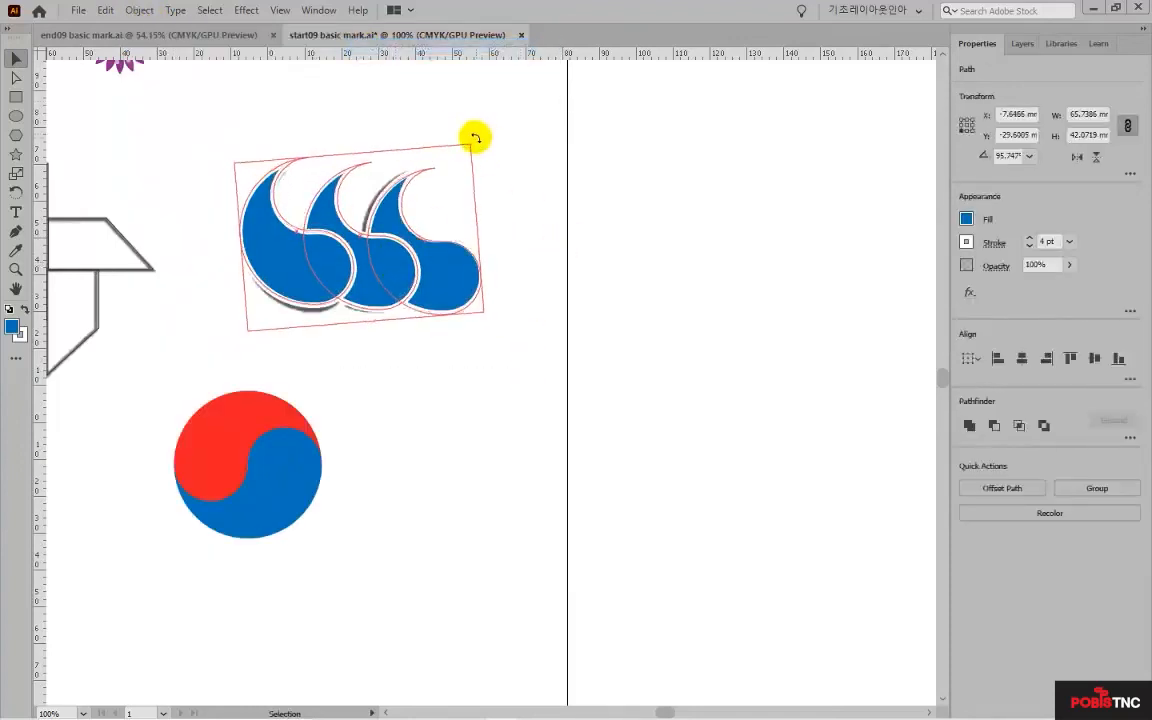
drag(473, 131, 512, 265)
click(531, 262)
Hide the reference layer, Layer 1, and group the four pinwheel shapes
key(ctrl+0)
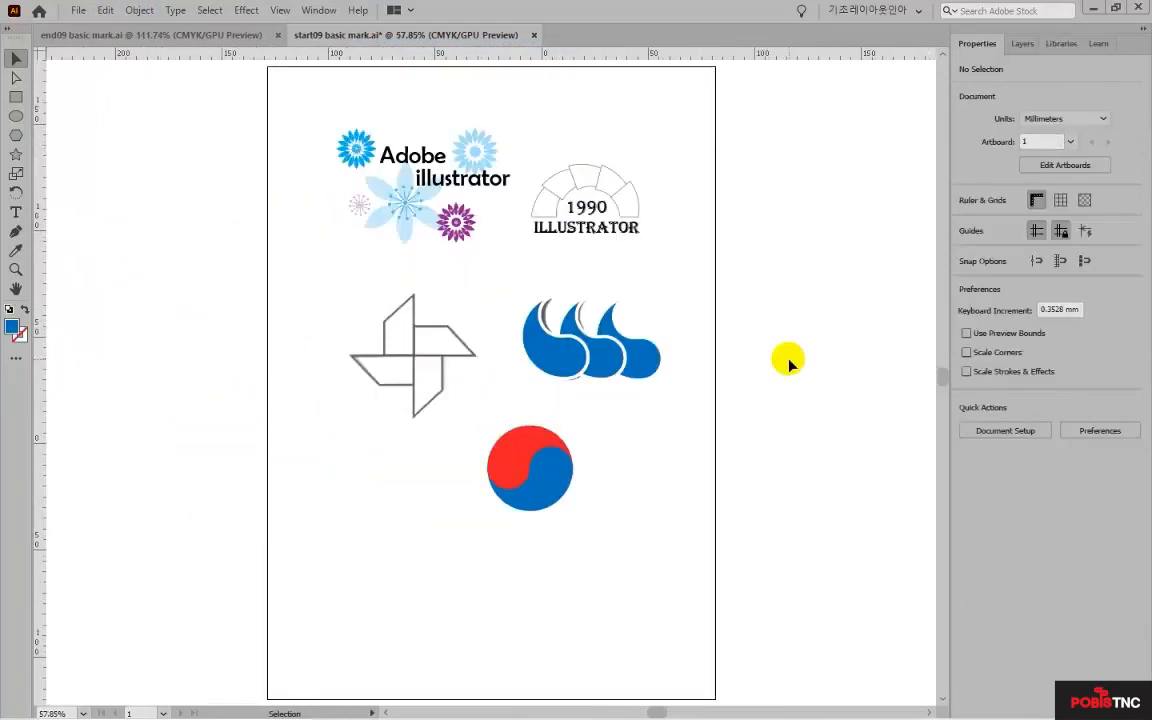
click(1020, 44)
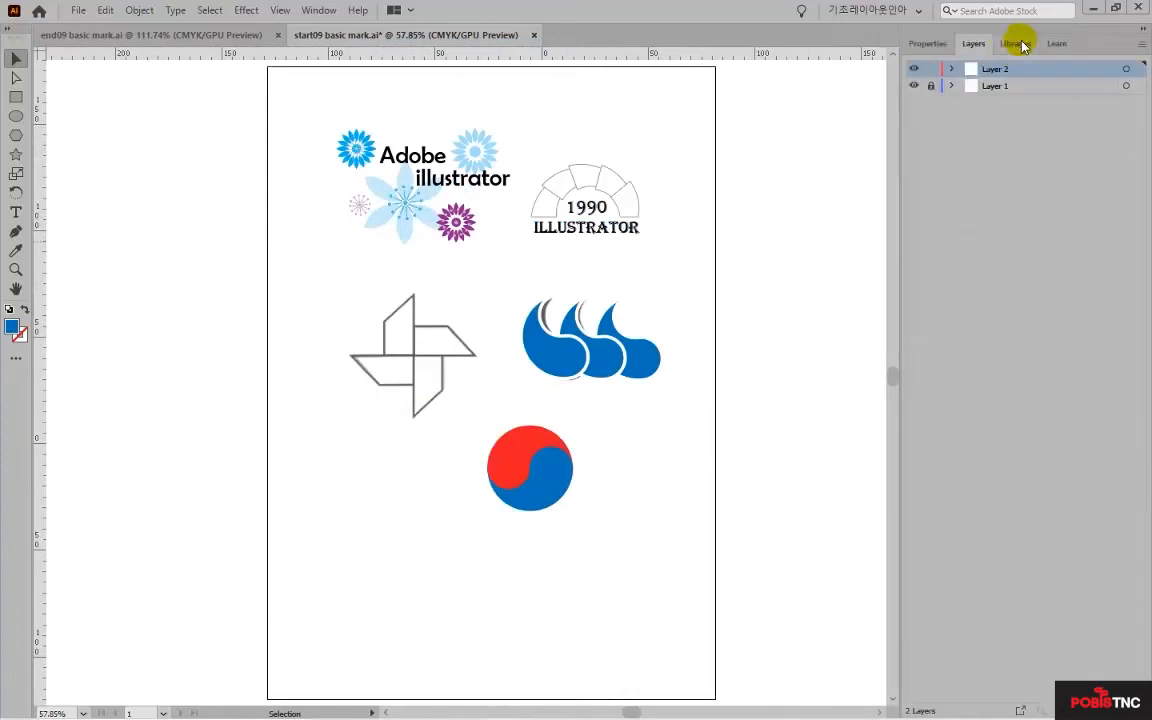
click(913, 86)
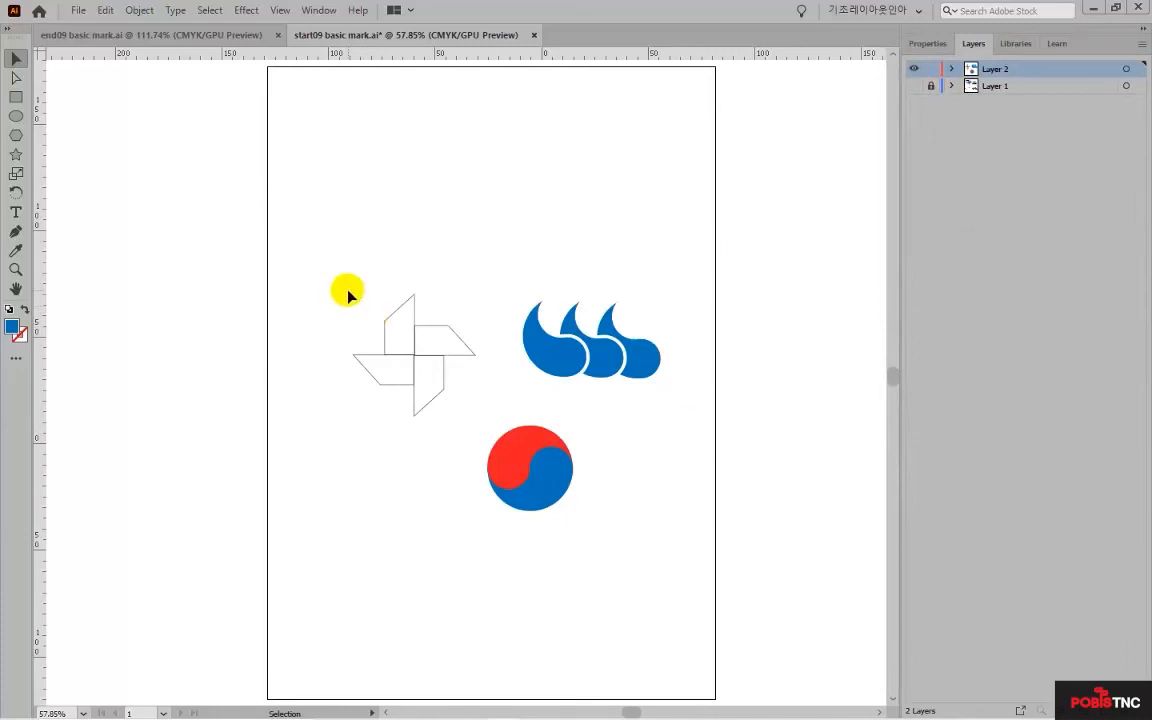
drag(347, 287, 460, 380)
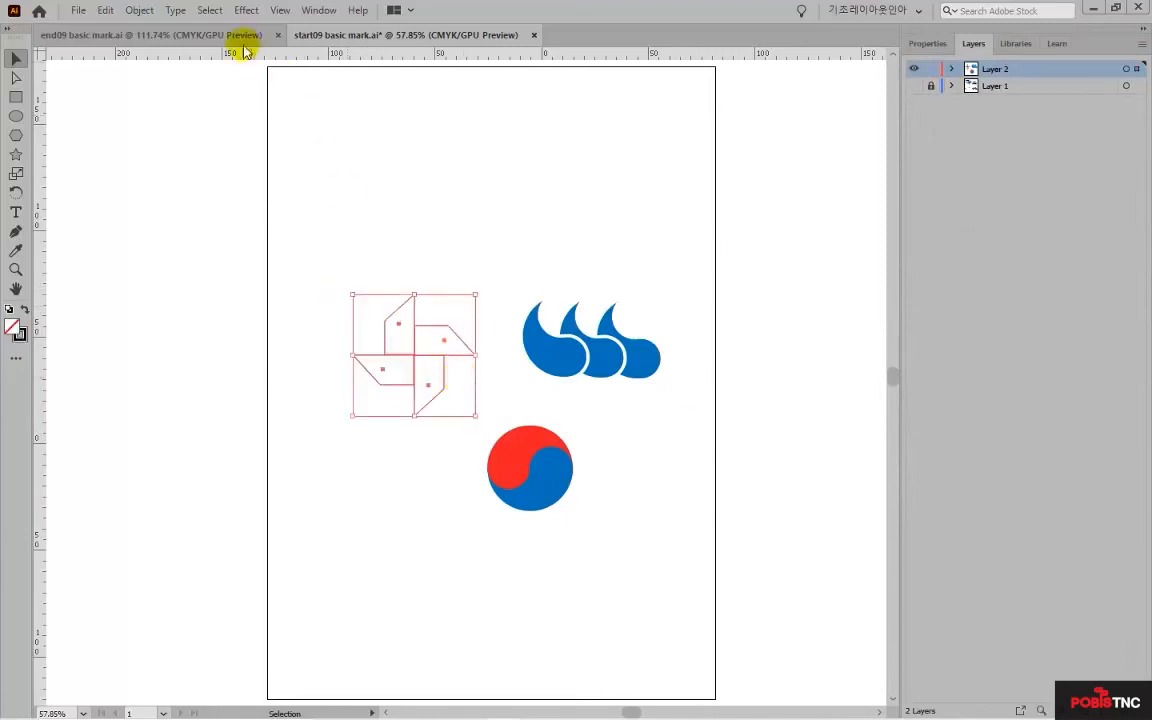
click(139, 12)
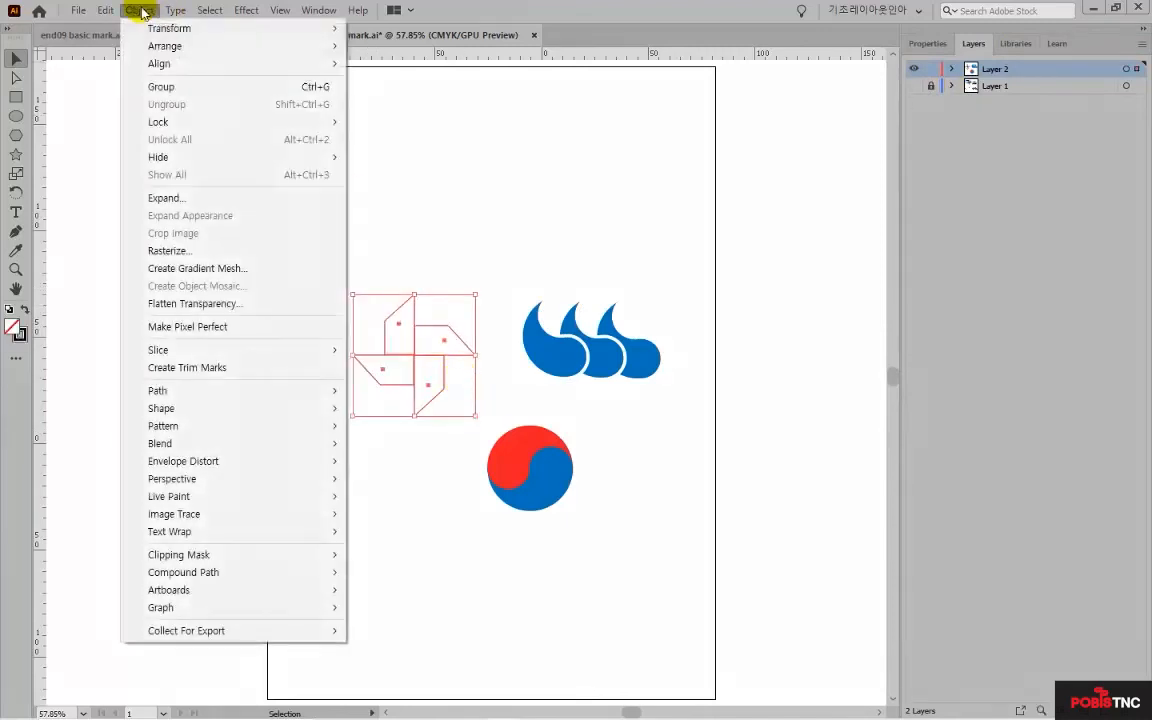
click(160, 85)
Group the three blue shapes, and group the red and blue taeguek halves as a separate mark
click(658, 371)
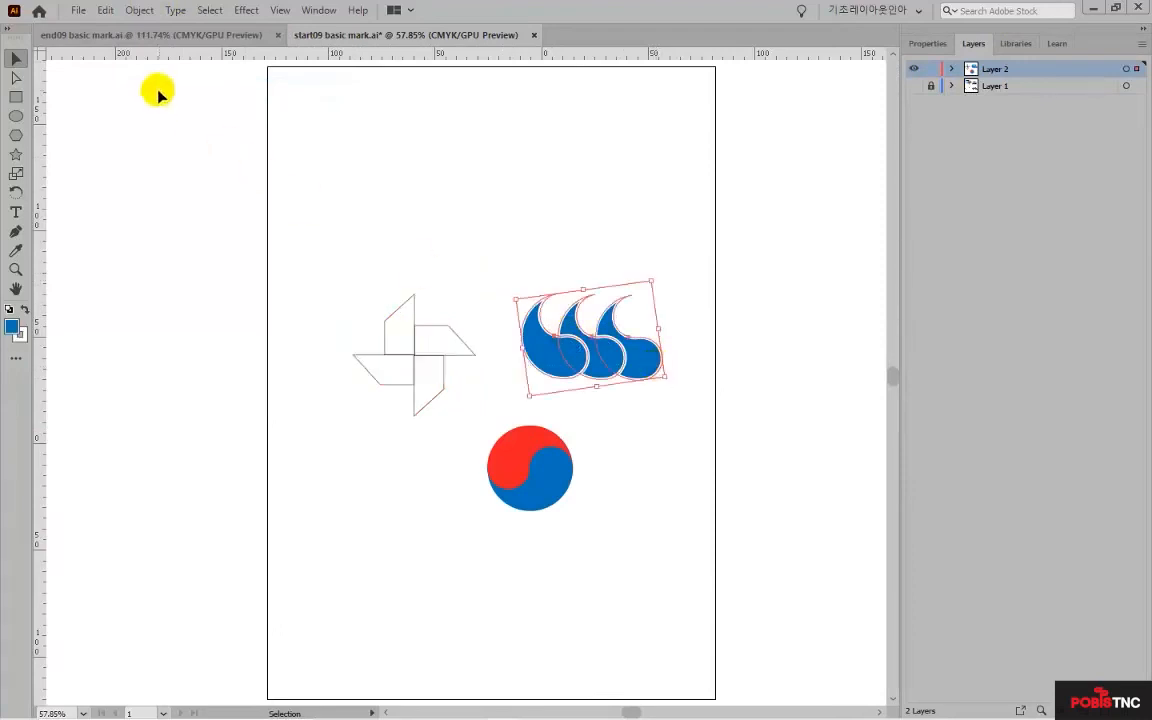
click(139, 12)
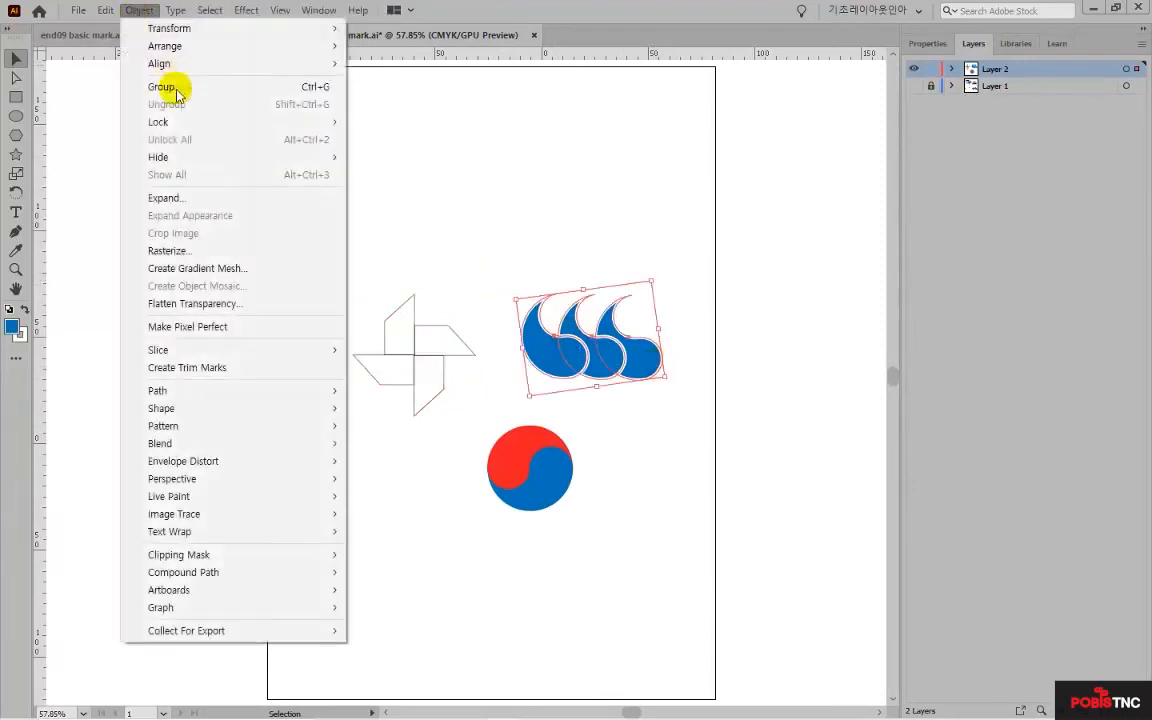
click(178, 89)
drag(612, 535, 481, 442)
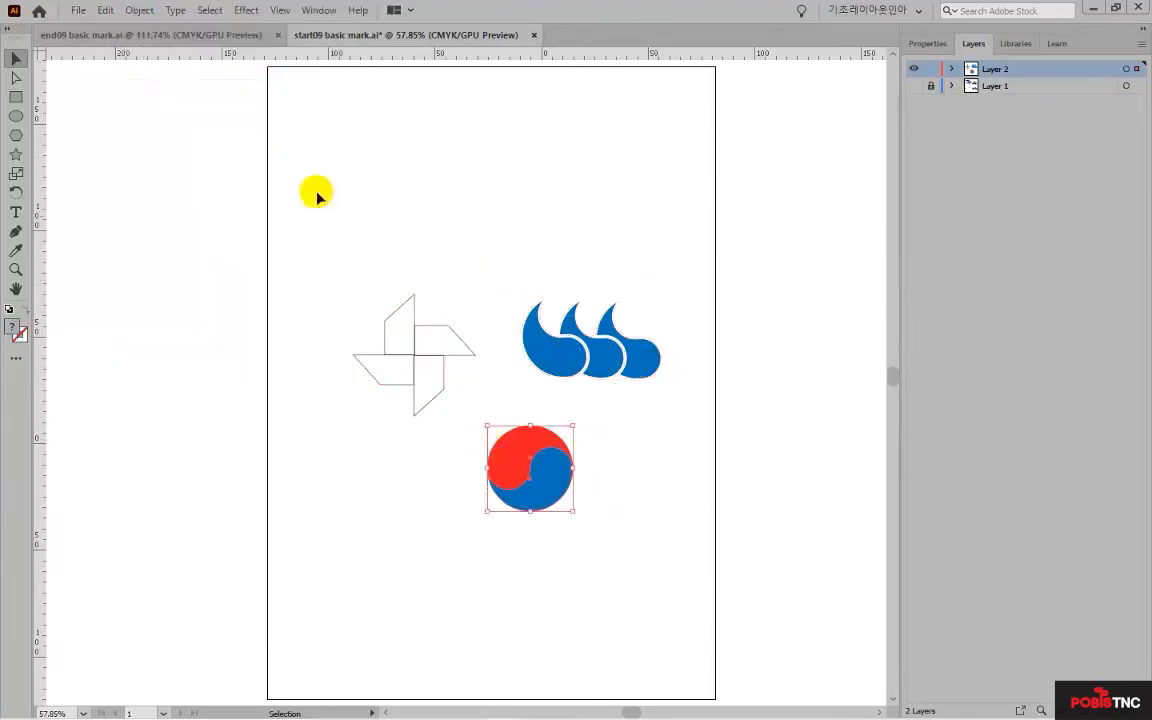
click(139, 10)
click(305, 87)
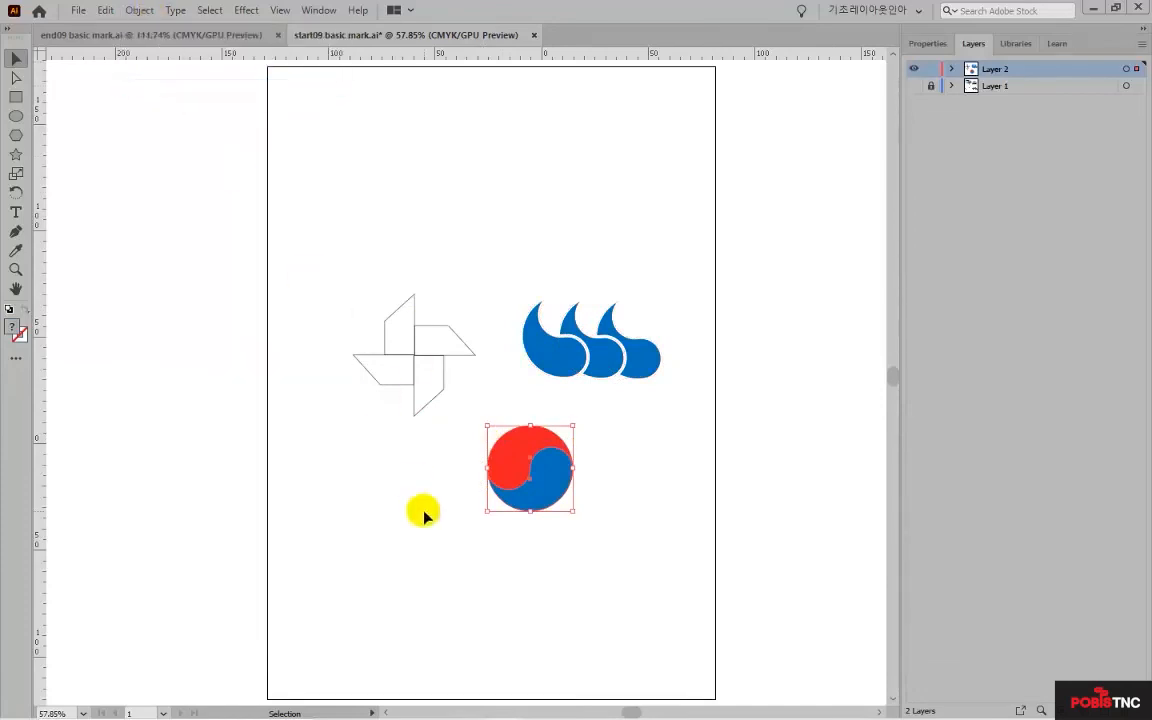
Arrange the pinwheel, three-part mark and taeguek in one horizontal row across the artboard
click(422, 509)
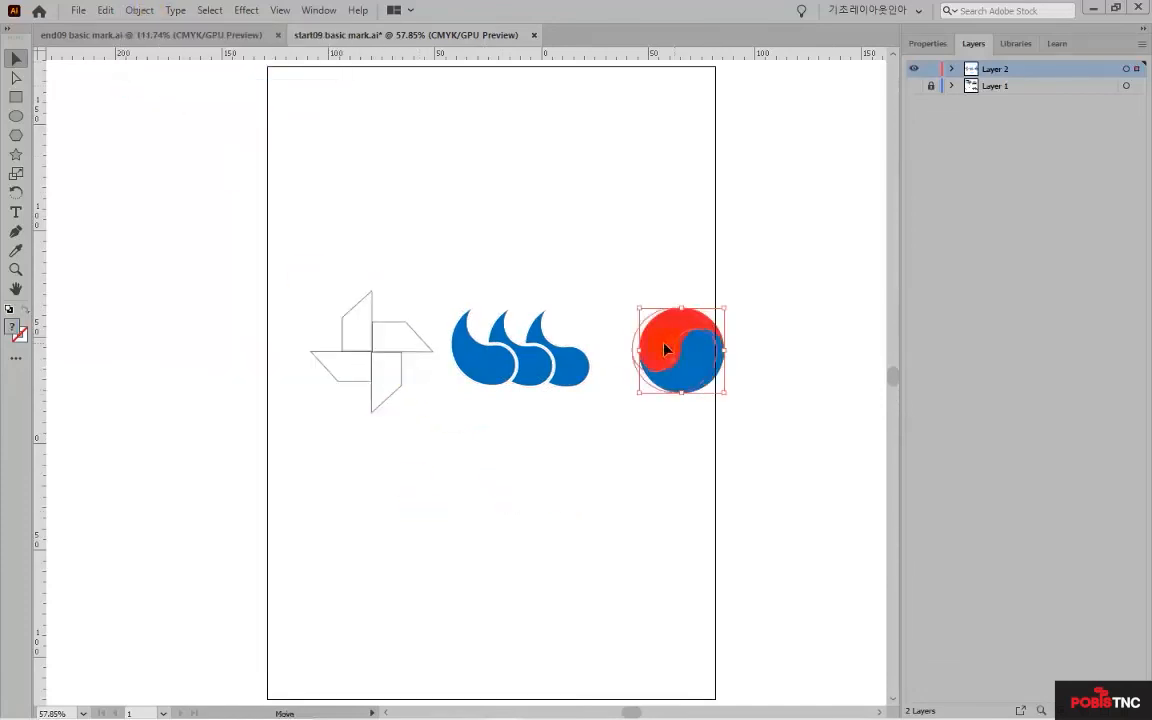
drag(663, 342, 650, 349)
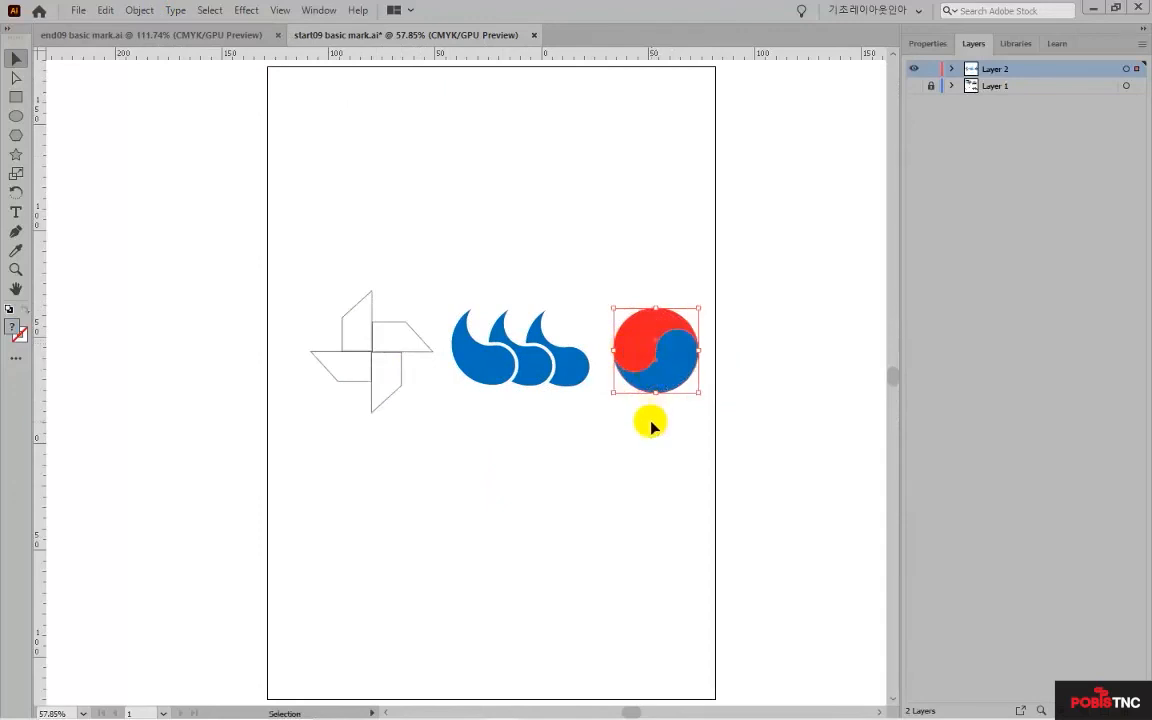
click(651, 427)
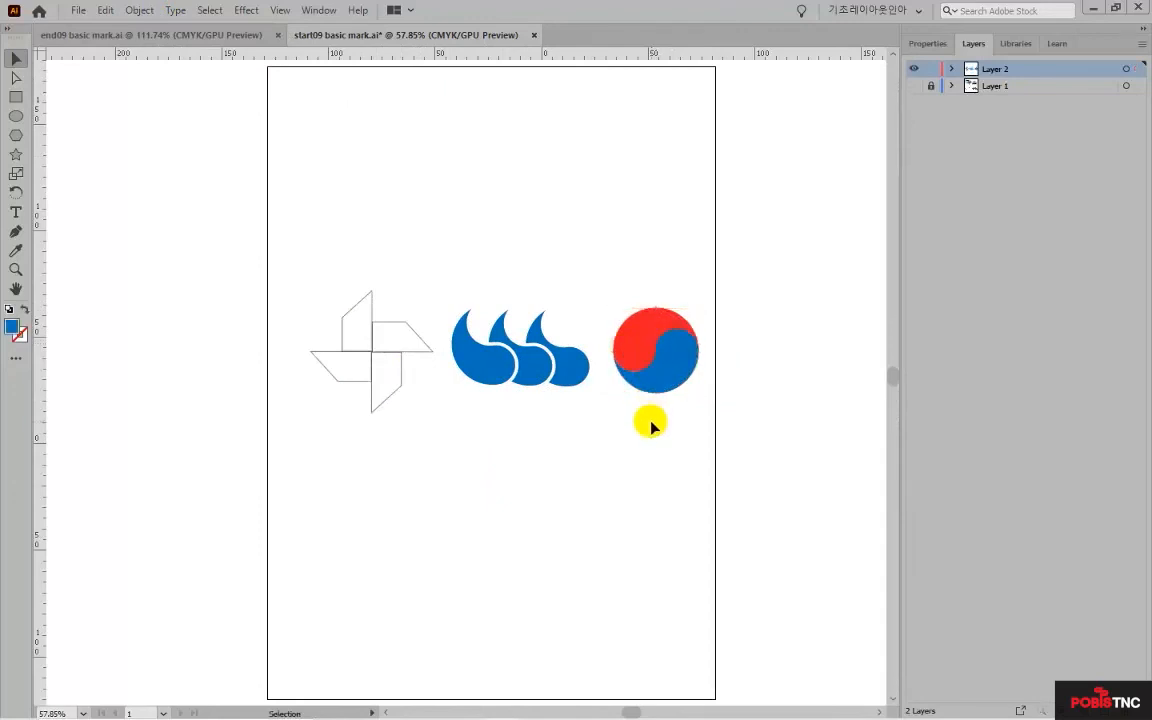